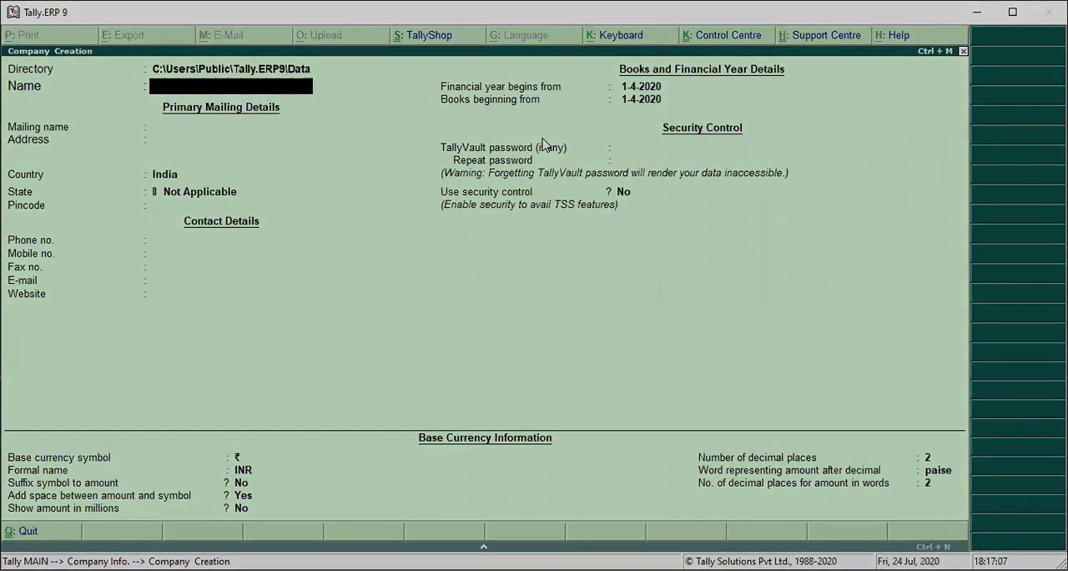
- Name the new company Retail Shopping and keep the same mailing name
text(Retail S)
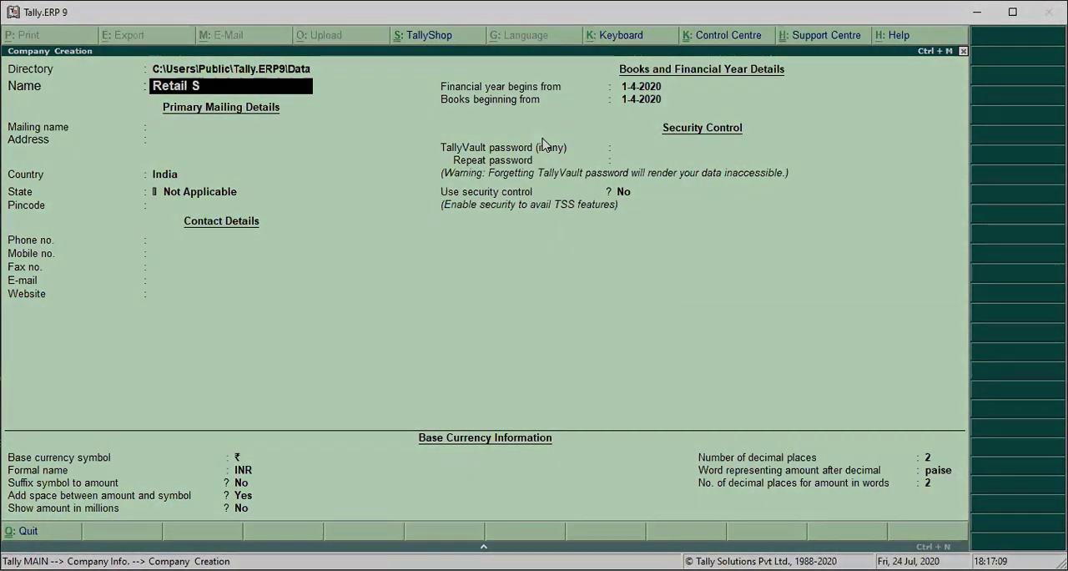
text(hopping)
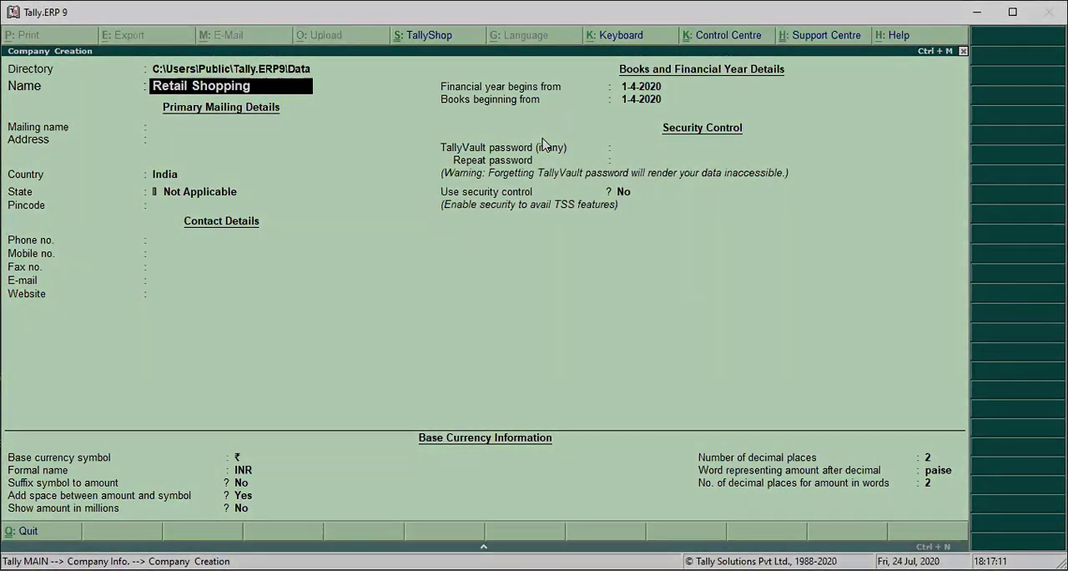
key(Return)
key(Return)
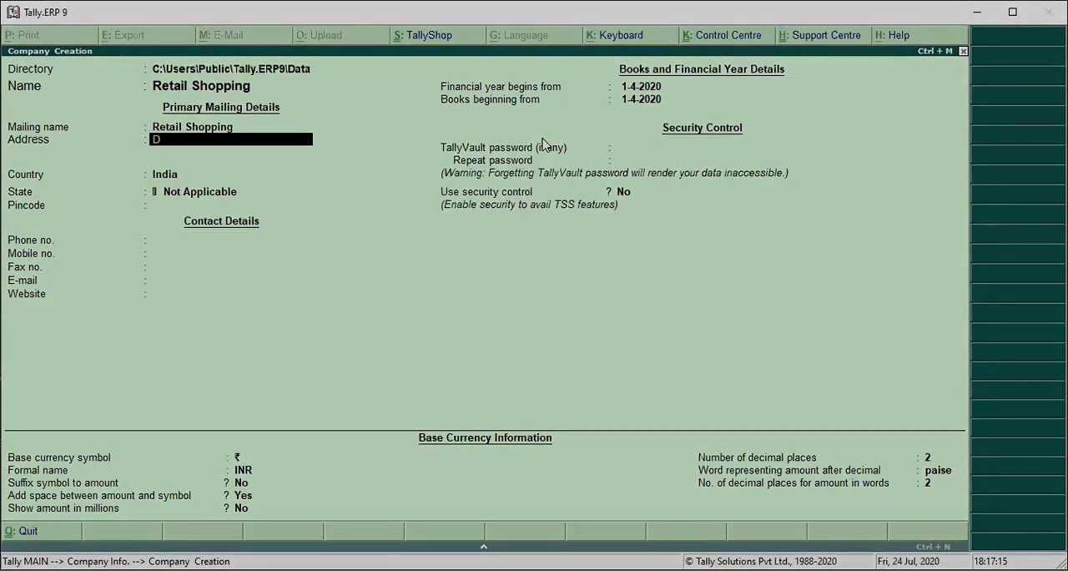
- Fill in the company's postal address, set its state to Uttar Pradesh, and create the company
text(Dharamsahal Road)
key(Return)
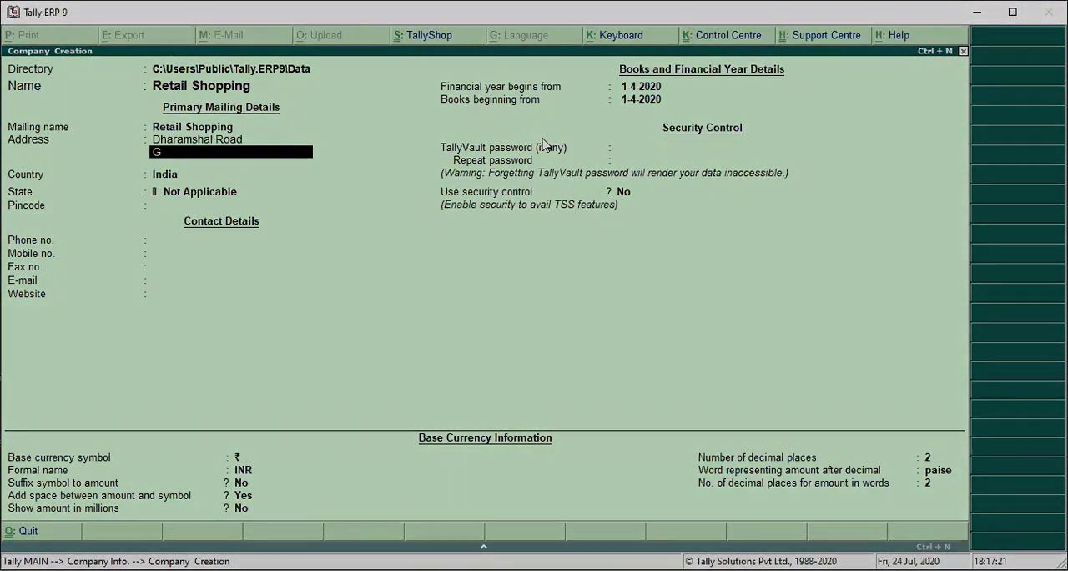
key(Return)
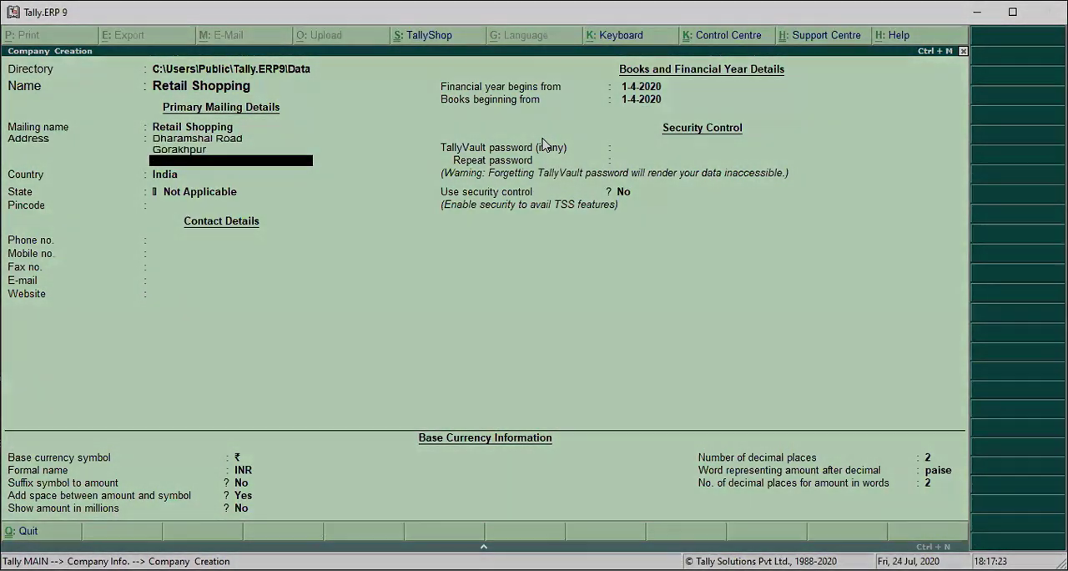
key(Return)
key(Return)
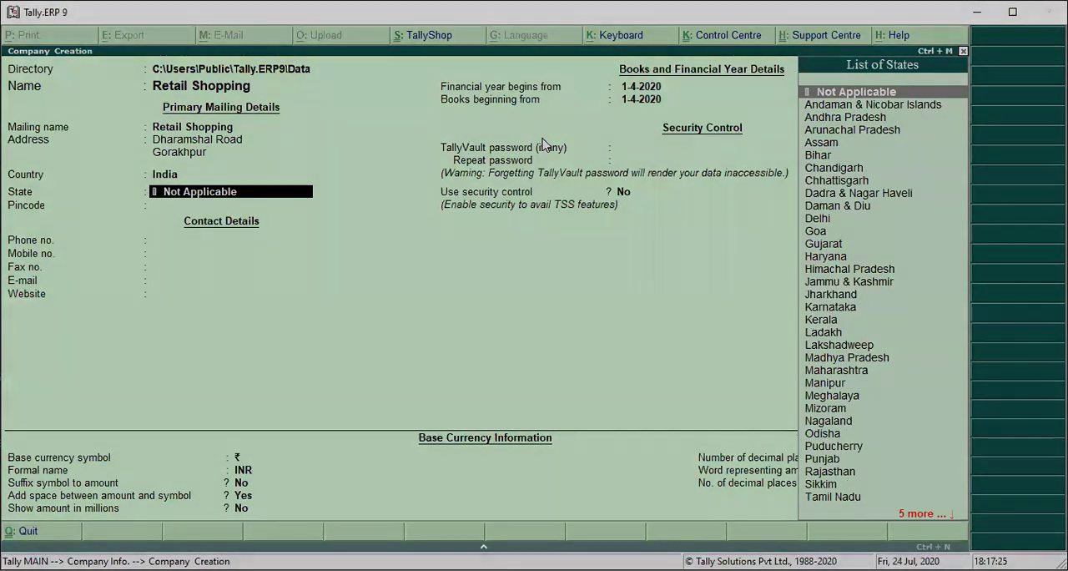
text(U)
key(Return)
key(Return)
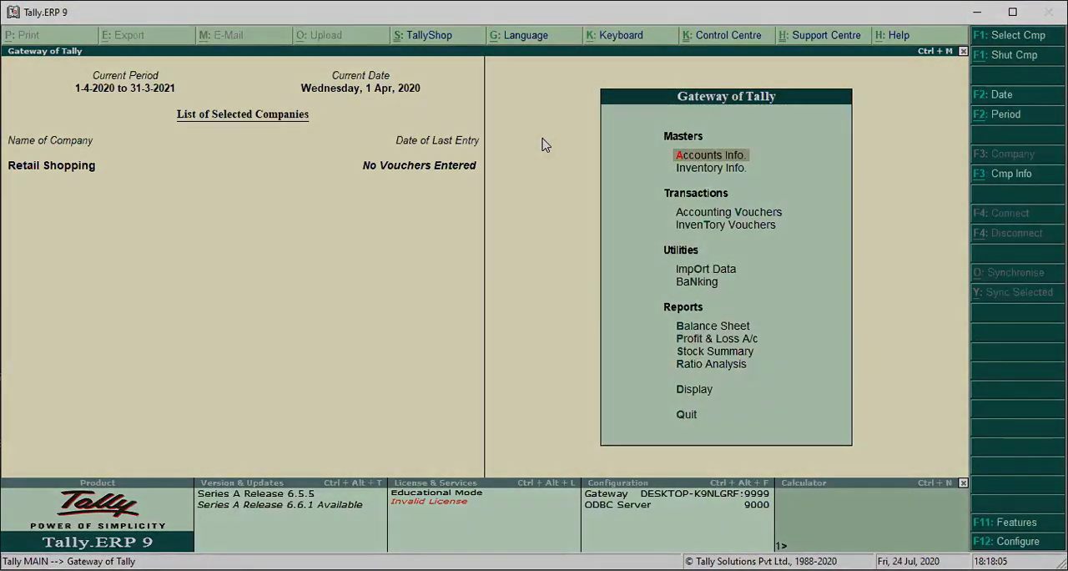
- Enable Goods and Services Tax (GST) in the company's statutory features and open its GST details for setting
key(F11)
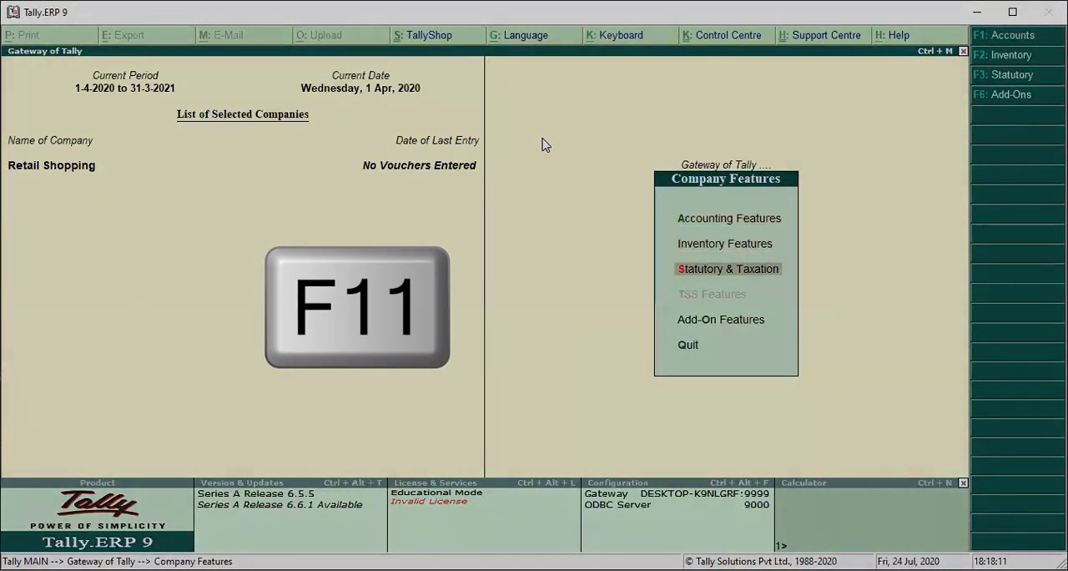
key(Return)
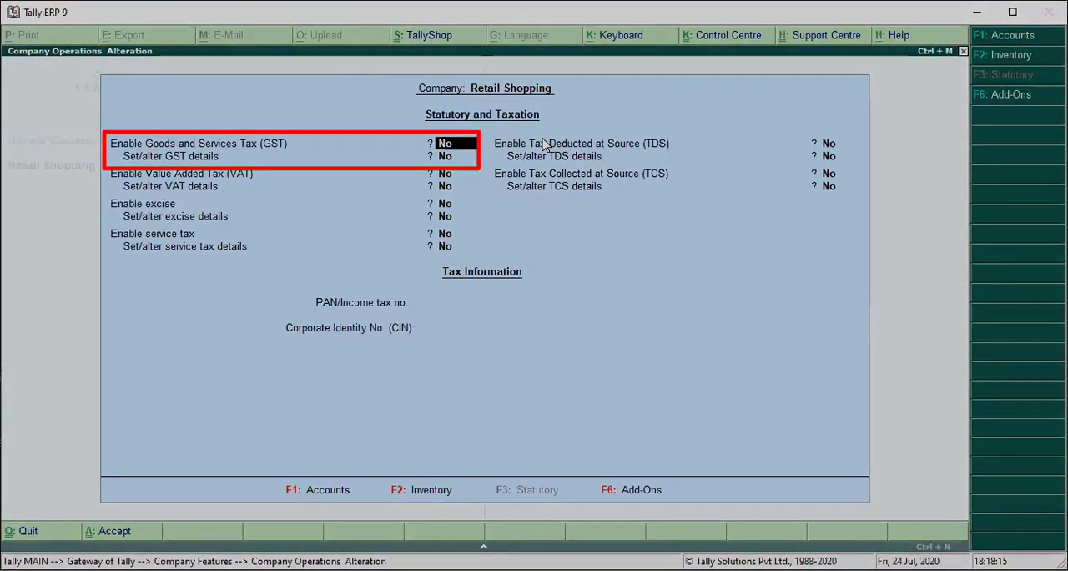
text(y)
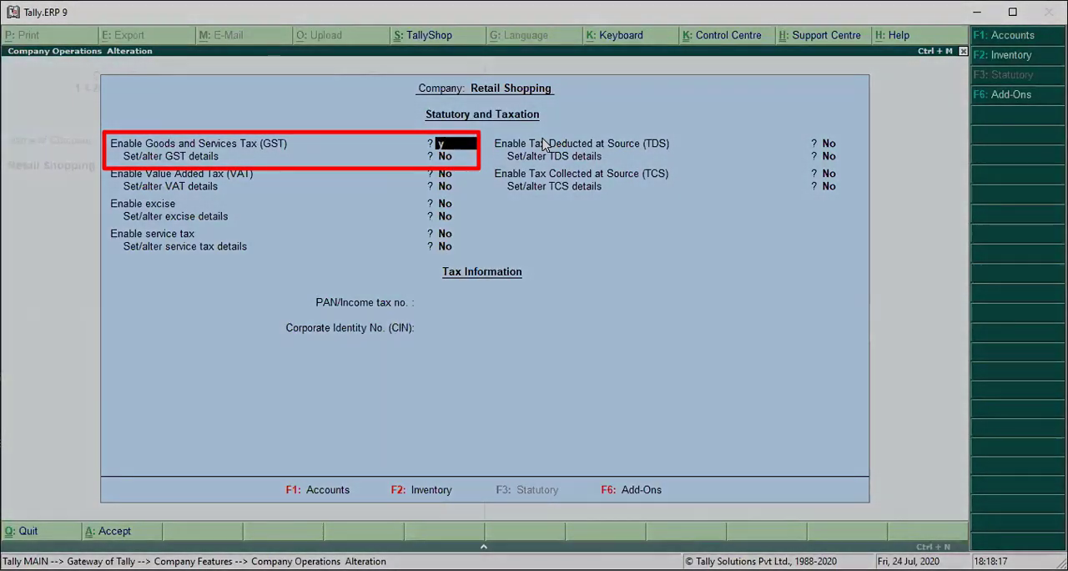
key(Return)
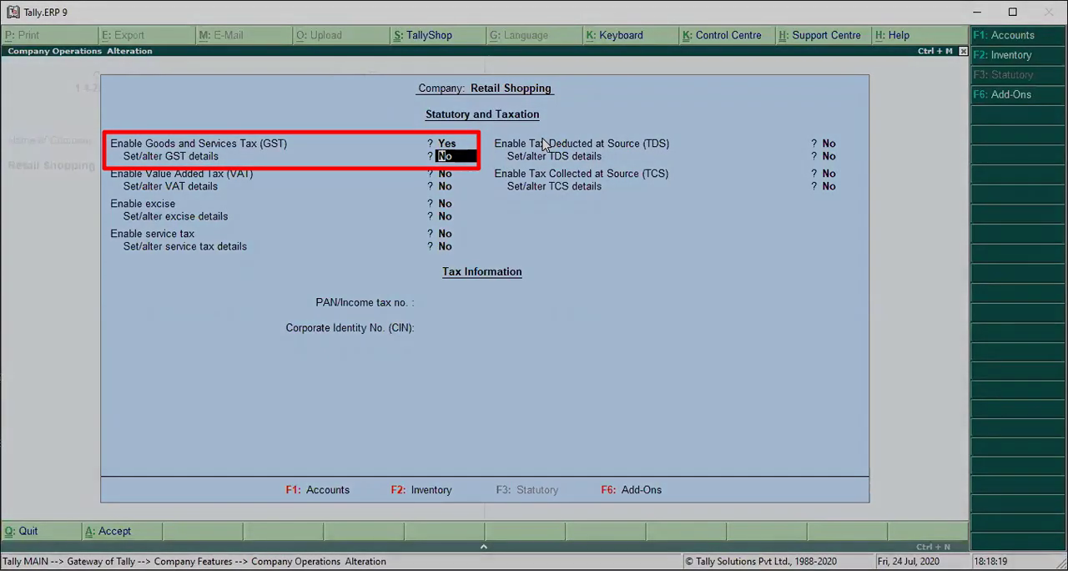
text(y)
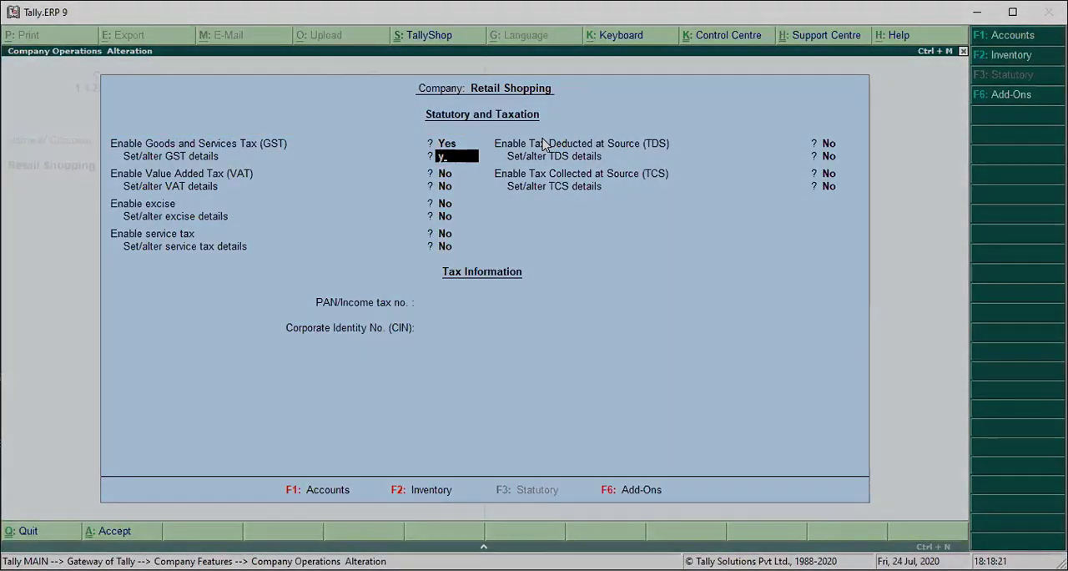
key(Return)
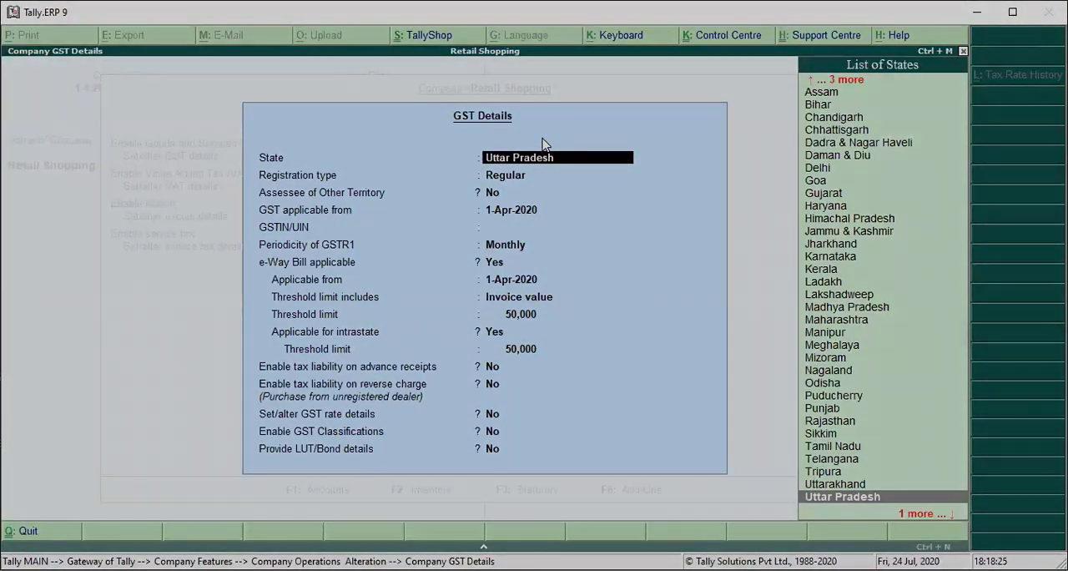
- Complete the company's GST details with state Uttar Pradesh, Regular registration and GST applicable from 1-Apr-2020
key(Return)
key(Return)
key(Return)
key(Return)
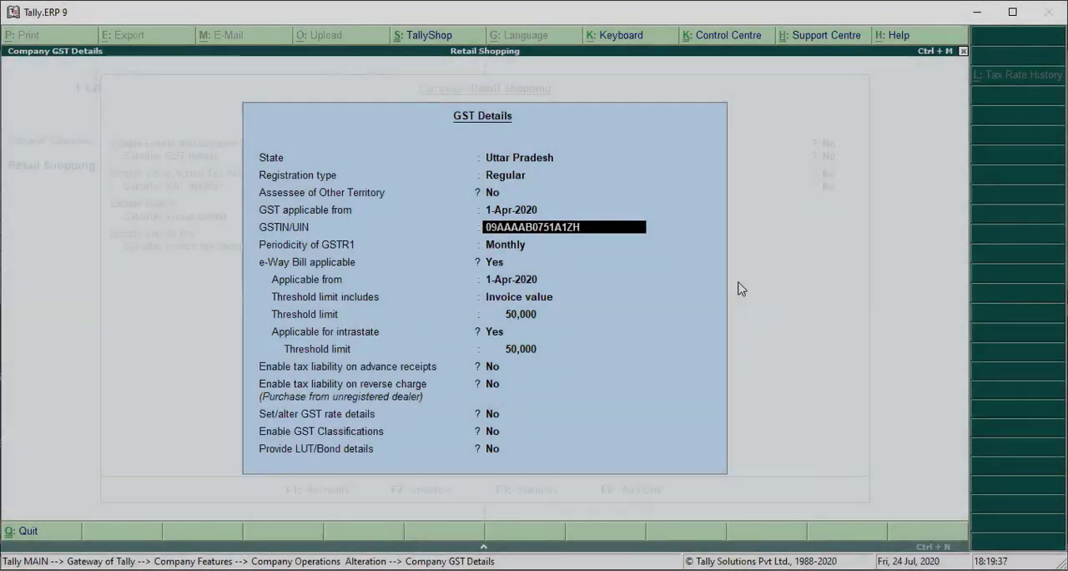
key(Return)
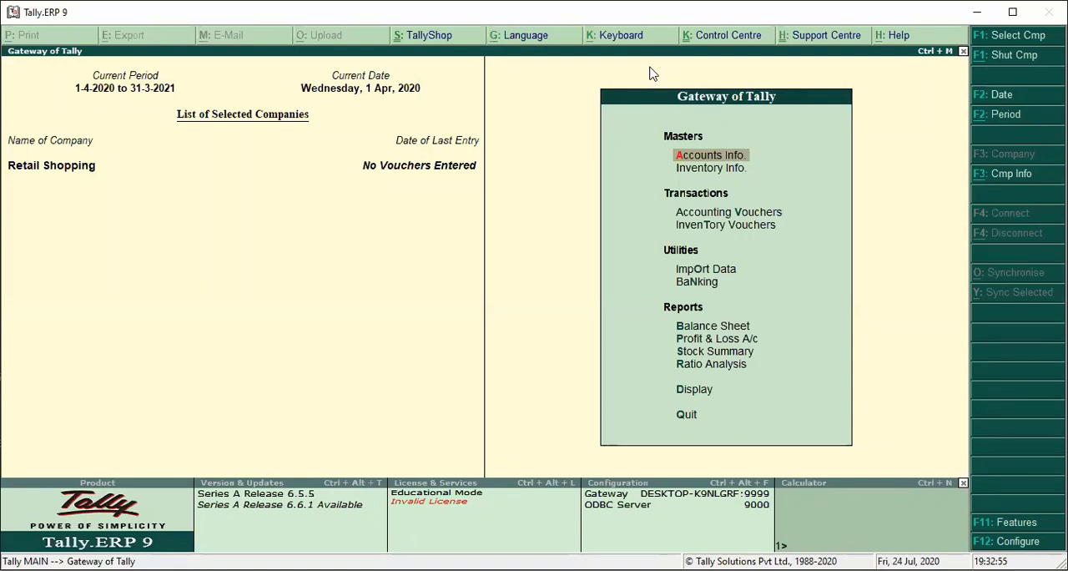
- Start a new voucher type named Pos, leaving its alias empty
key(Return)
key(Return)
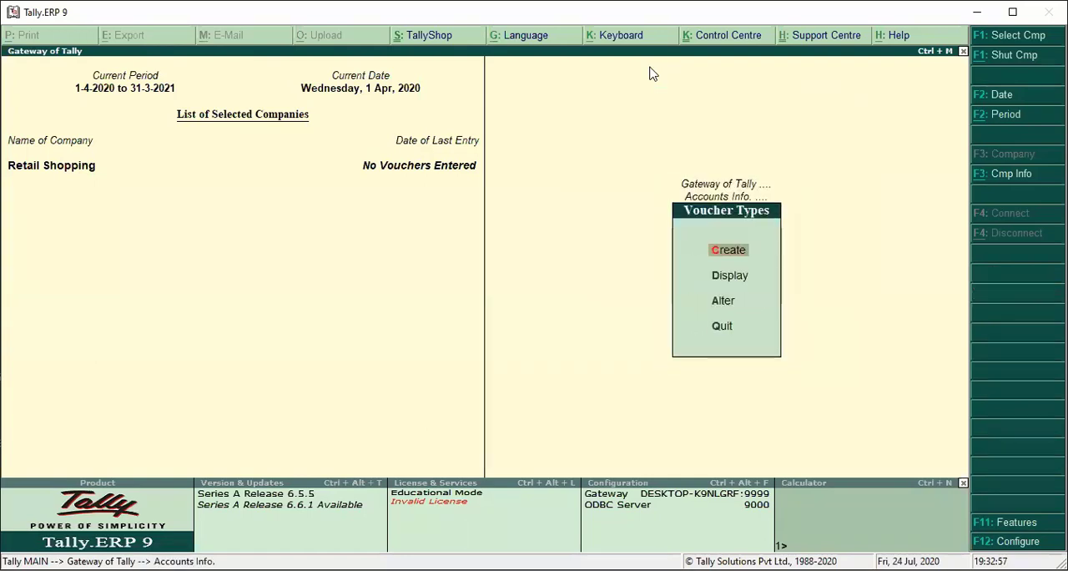
key(Return)
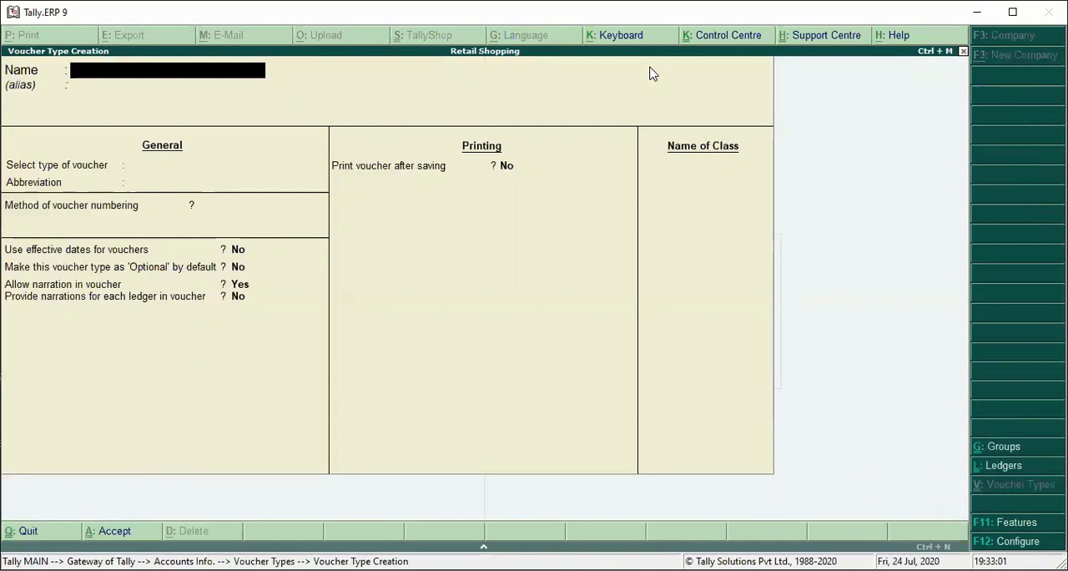
text(Pos)
key(Return)
key(Return)
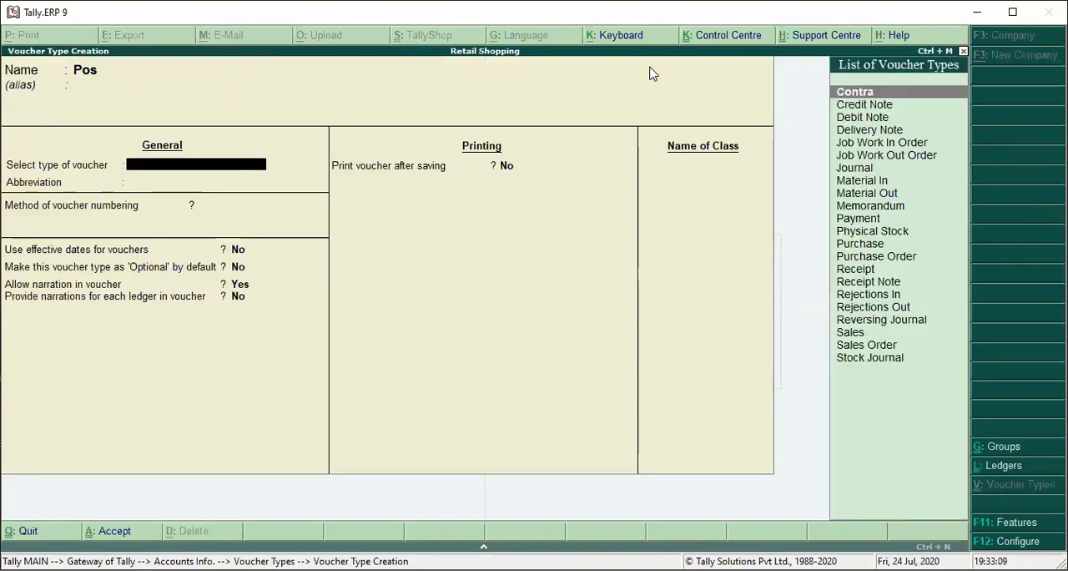
- Base the Pos voucher type on Sales with abbreviation Sale and the Automatic voucher numbering method
text(S)
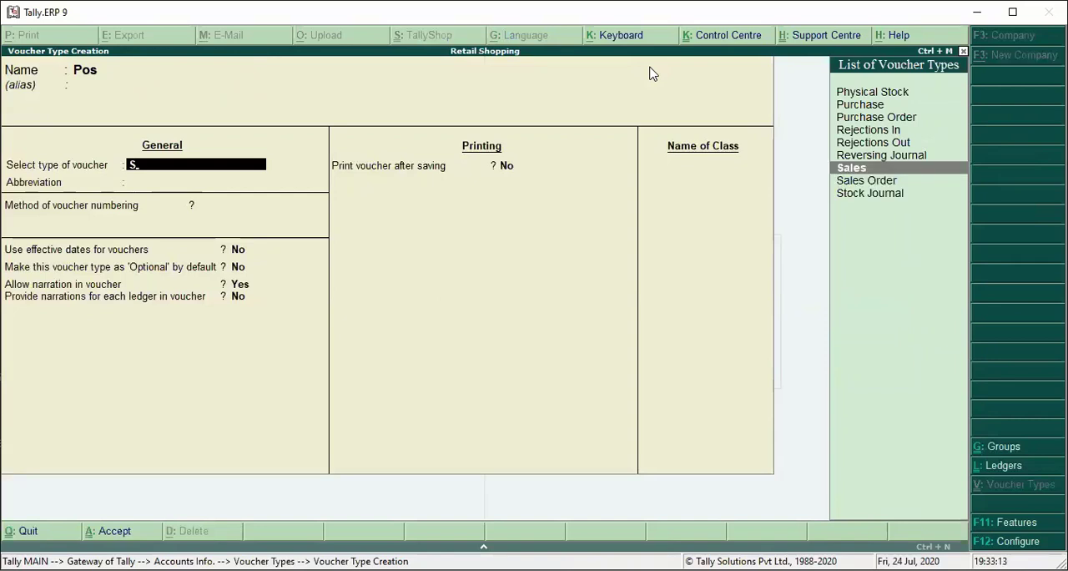
key(Return)
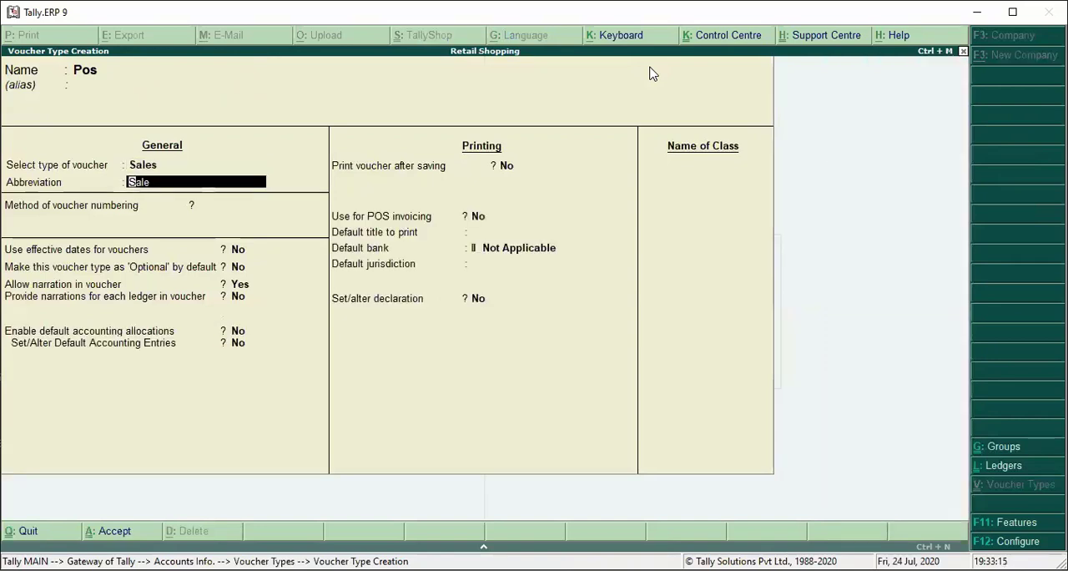
key(Return)
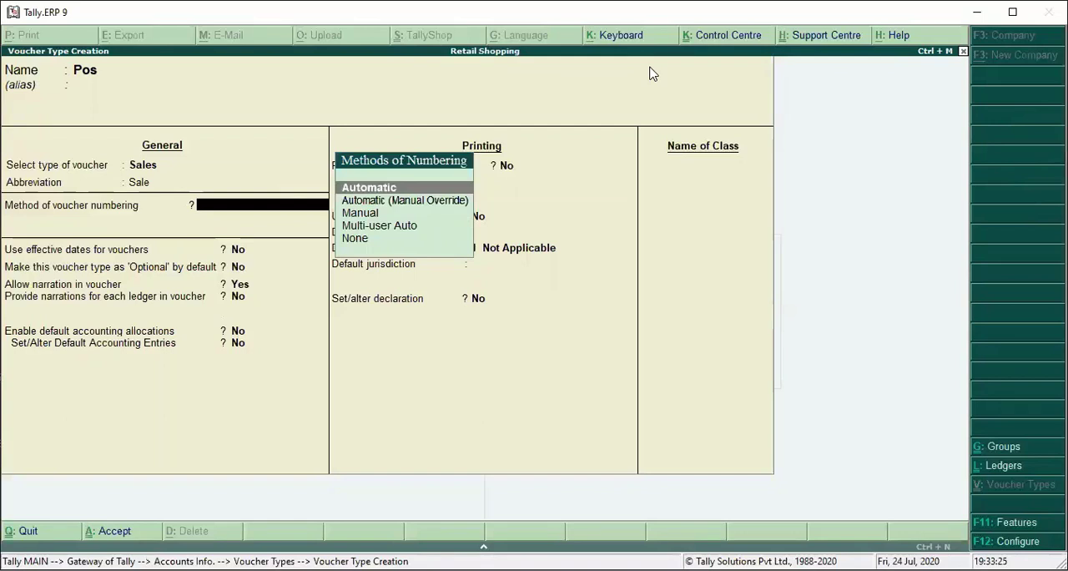
key(Return)
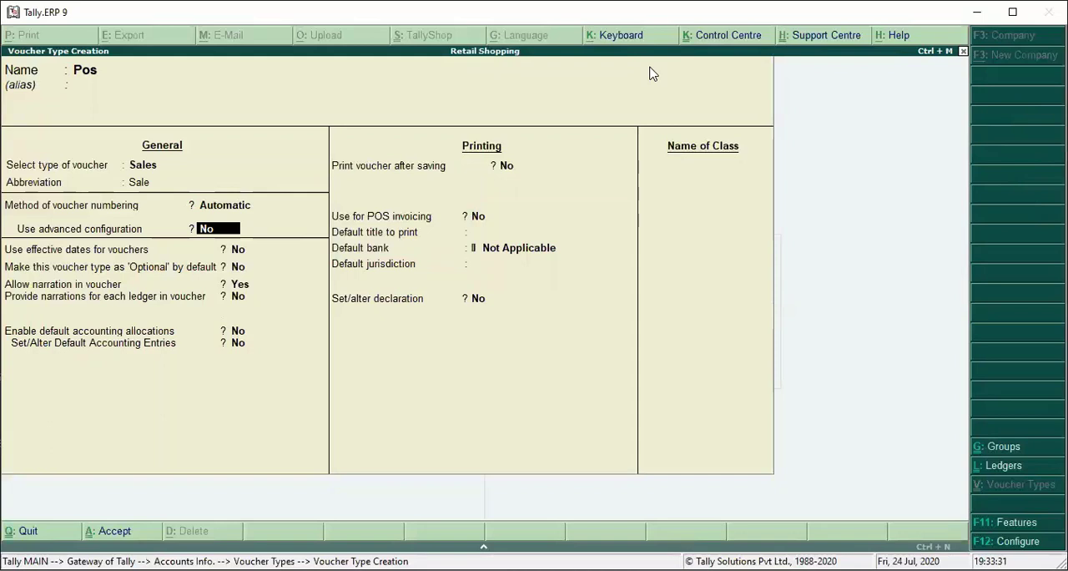
- Enable advanced numbering configuration with starting number 1, a numerical part width of 3 and zero prefilling
text(y)
key(Return)
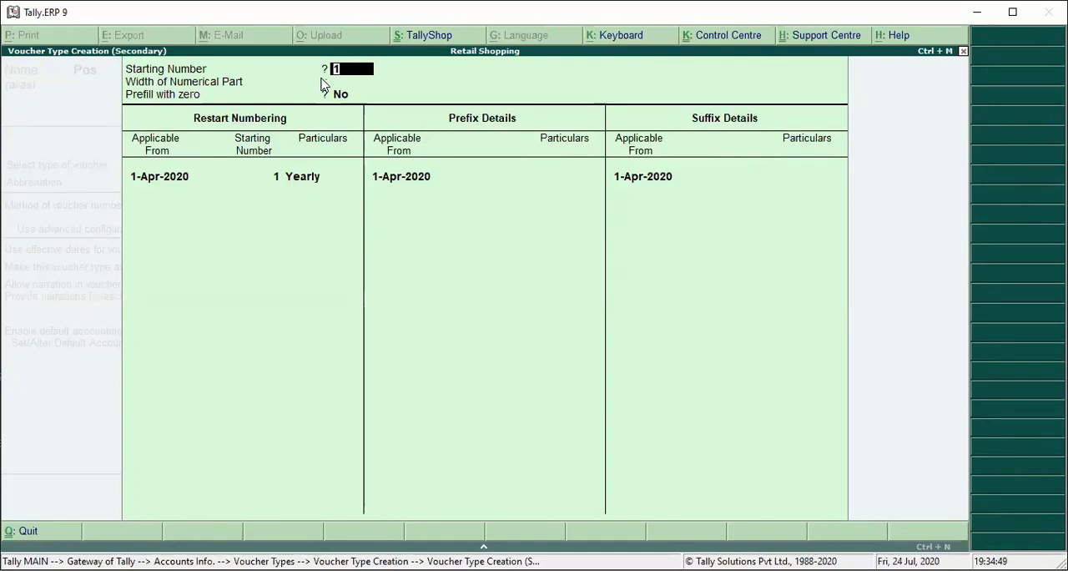
key(Return)
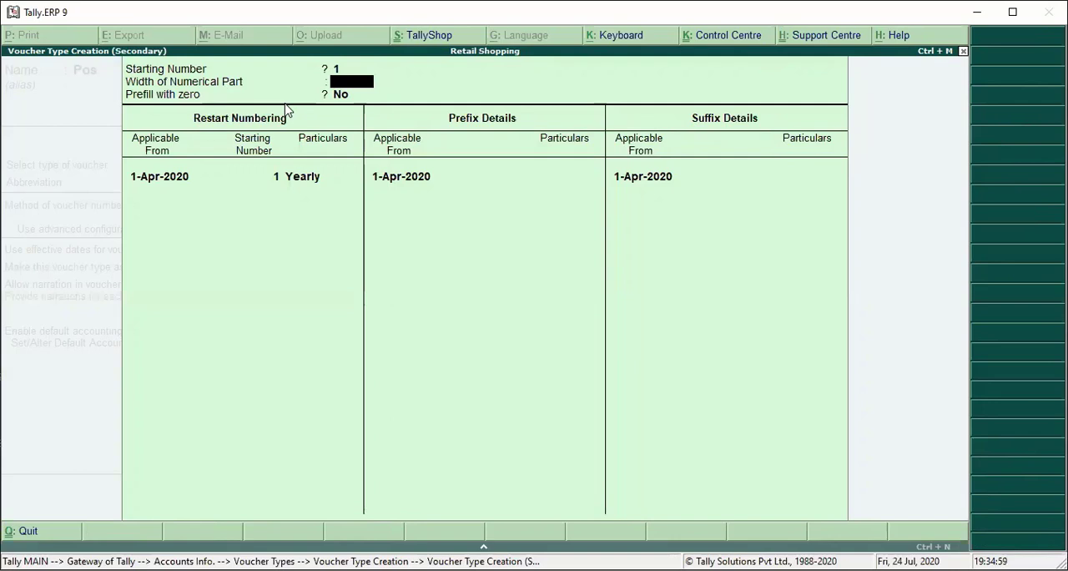
text(3)
key(Return)
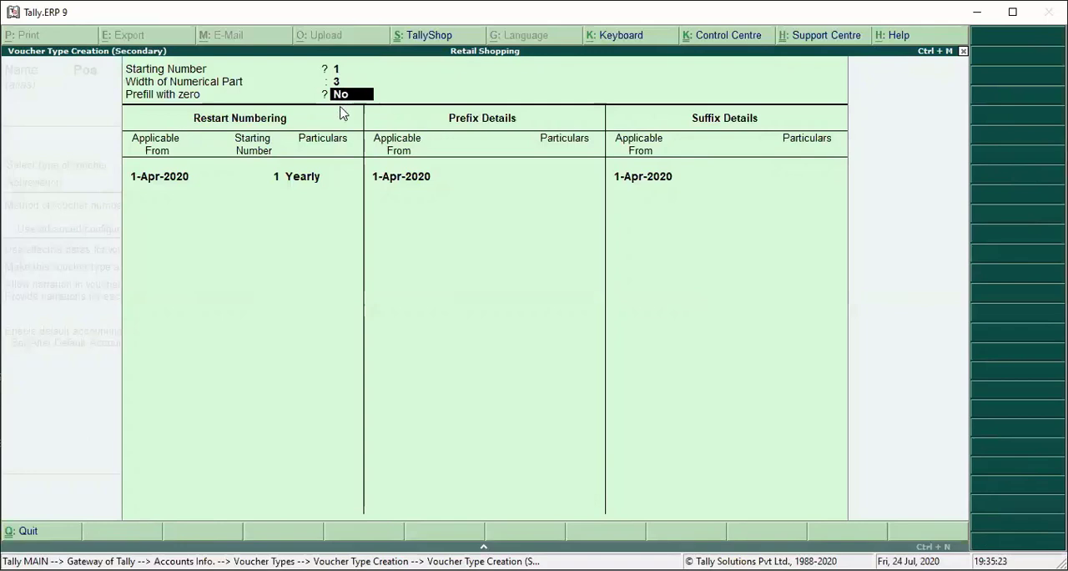
text(y)
key(Return)
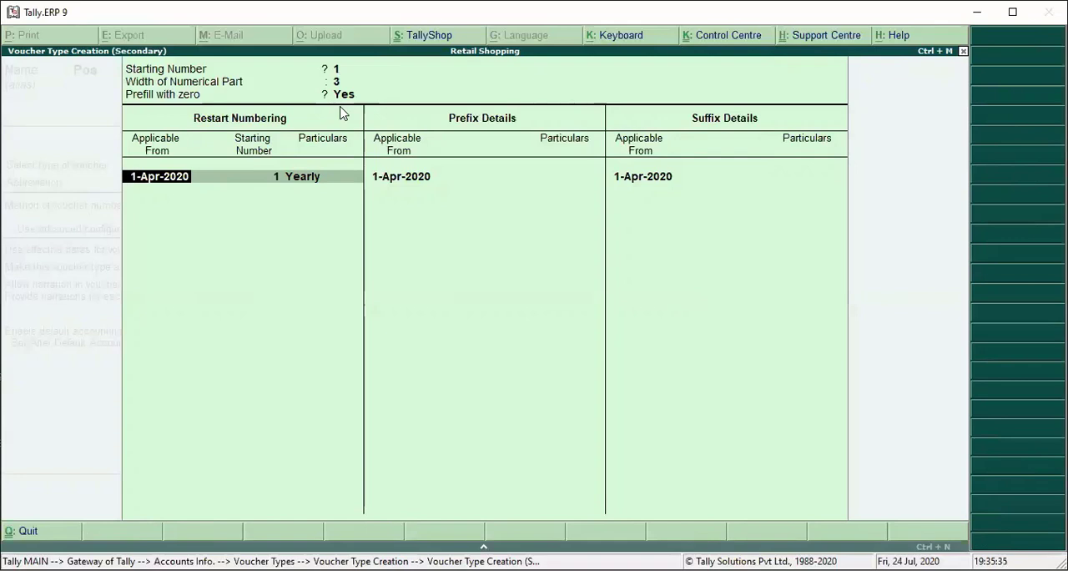
- Set voucher numbering to restart at 1 yearly, applicable from 1-Apr-2020
key(Return)
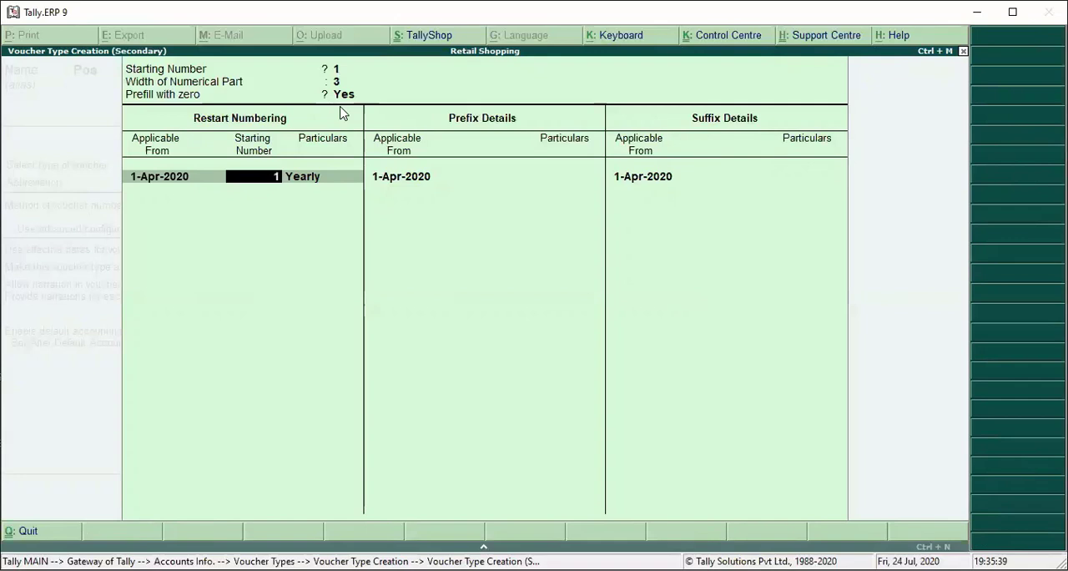
key(Return)
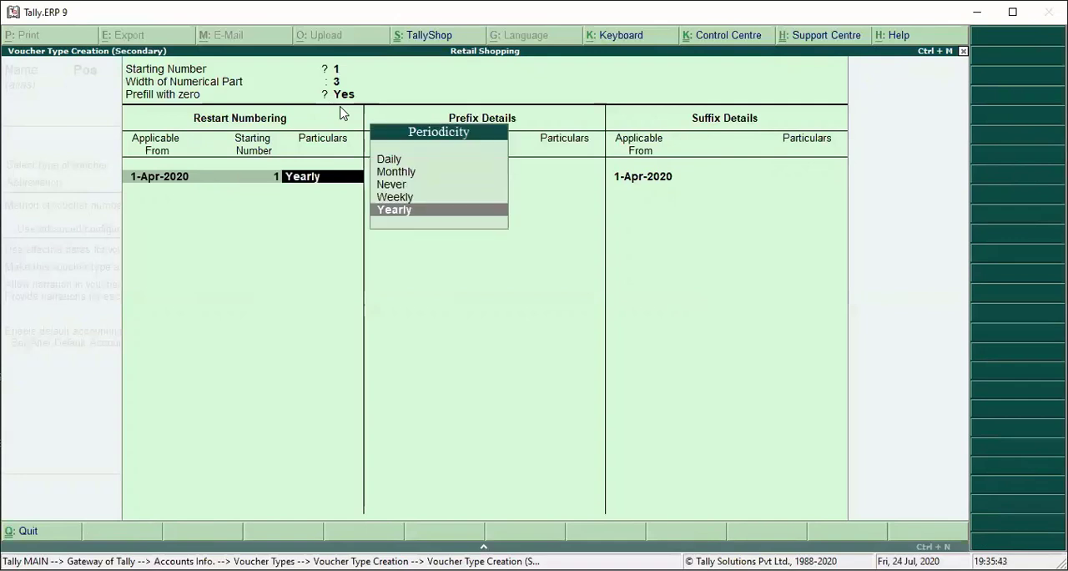
key(Return)
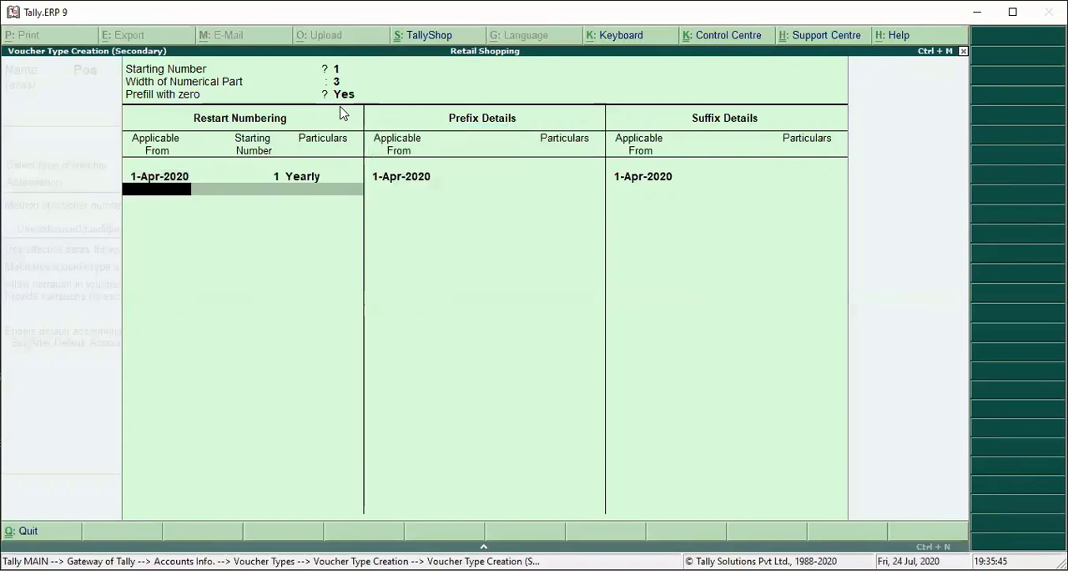
key(Return)
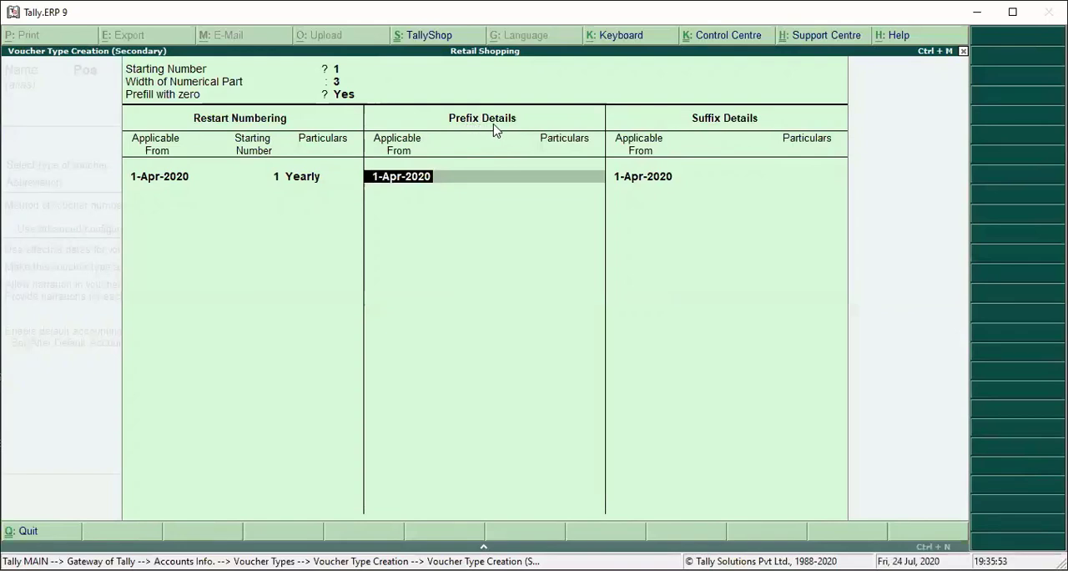
- Add the voucher number prefix Pos/ applicable from 1-Apr-2020
key(Return)
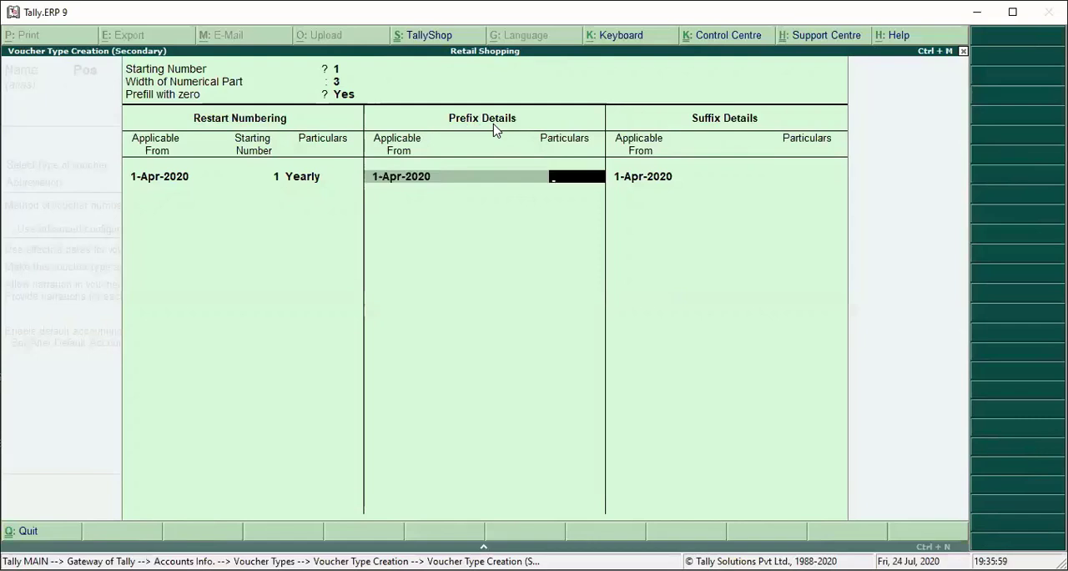
text(Pos/)
key(Return)
key(Return)
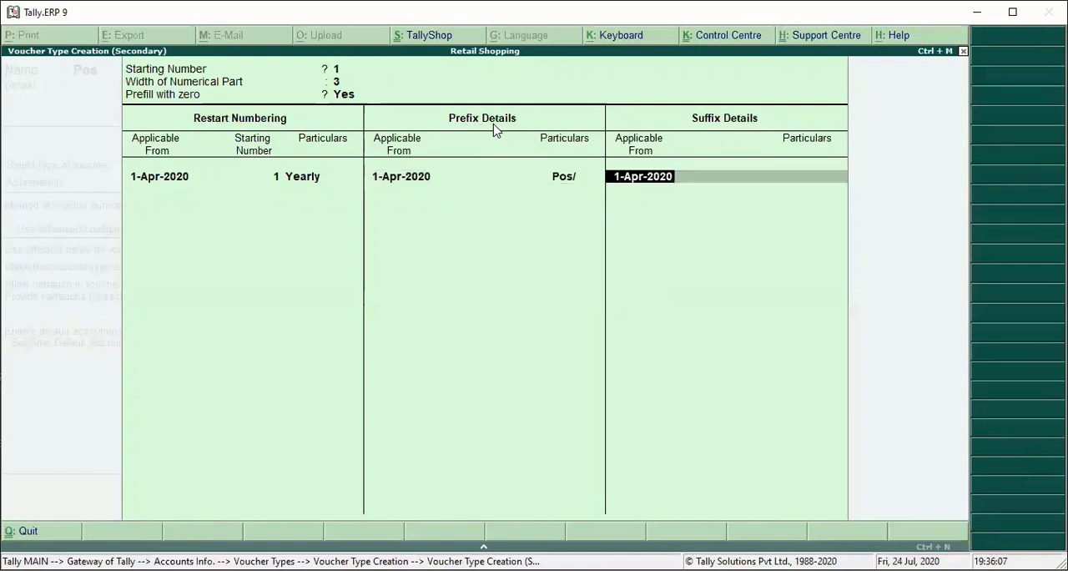
- Add the voucher number suffix /20-21 applicable from 1-Apr-2020
key(Return)
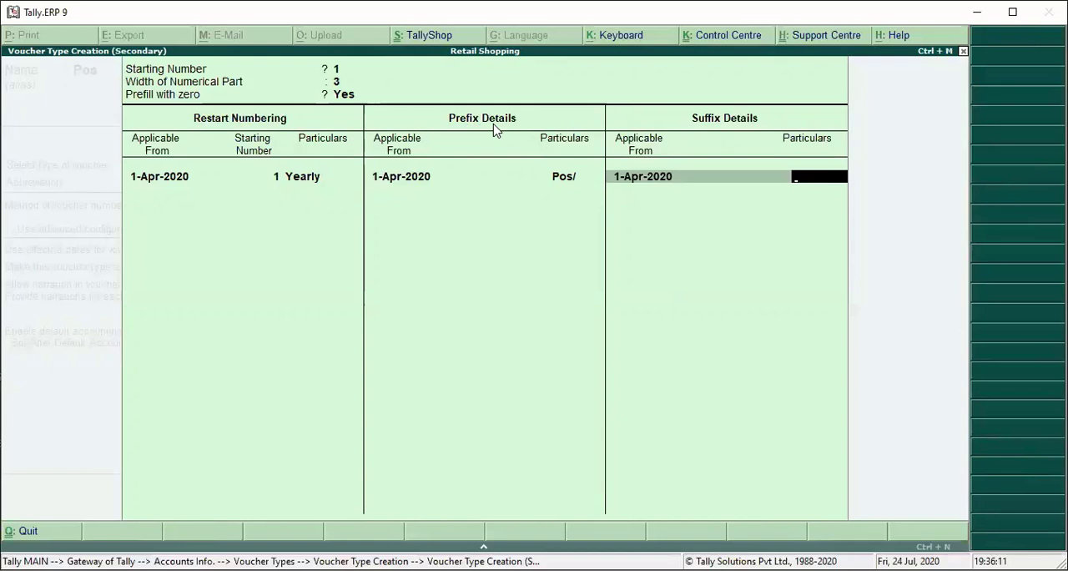
text(/20221)
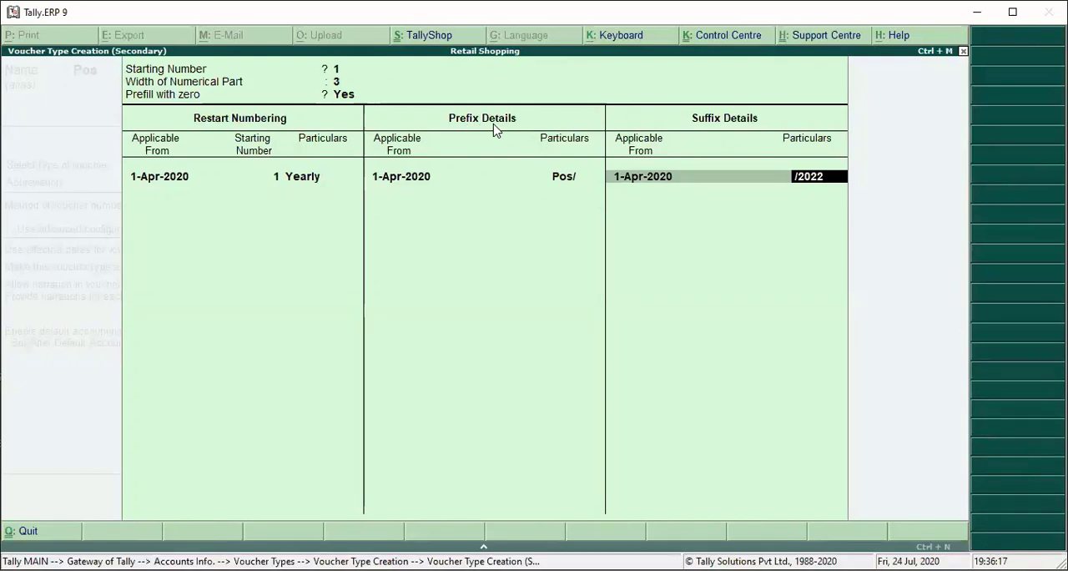
key(BackSpace)
key(BackSpace)
key(BackSpace)
text(-21)
key(Return)
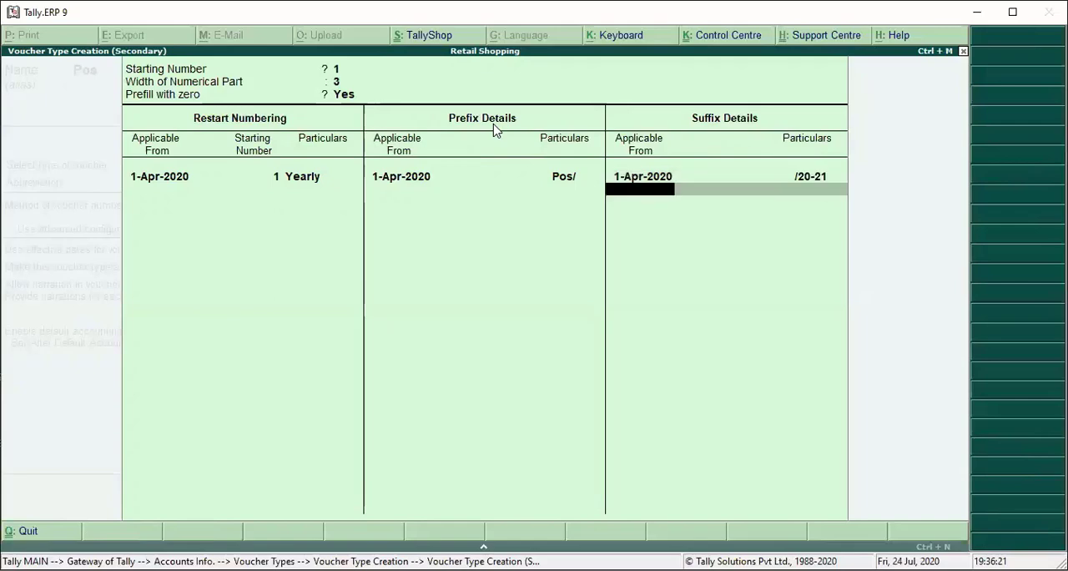
- Finish the numbering setup, keep the general defaults, and enable printing after saving and POS invoicing for the Pos voucher type
key(Return)
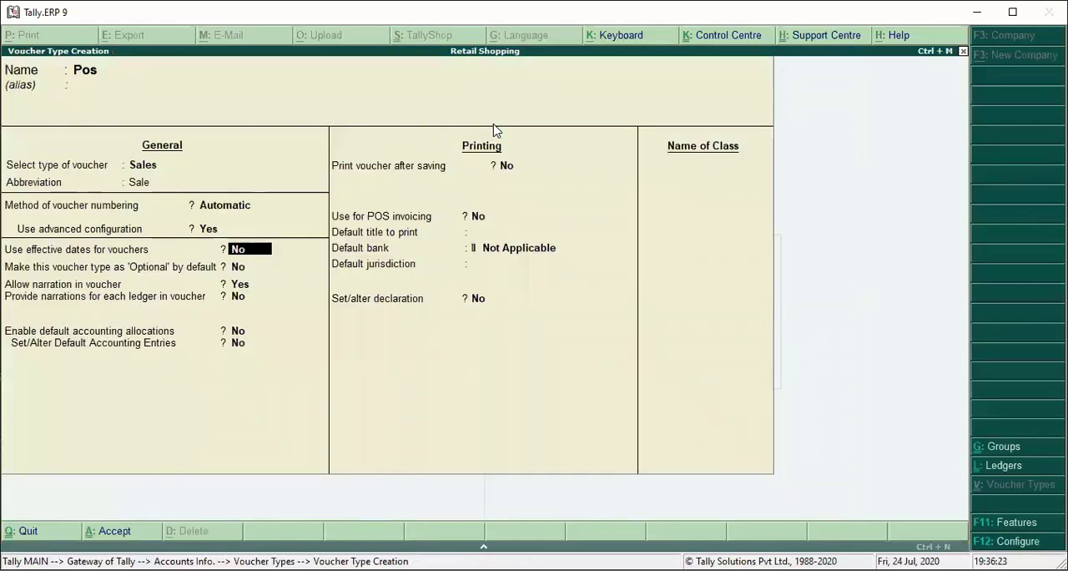
key(Return)
key(Return)
key(Return)
key(Return)
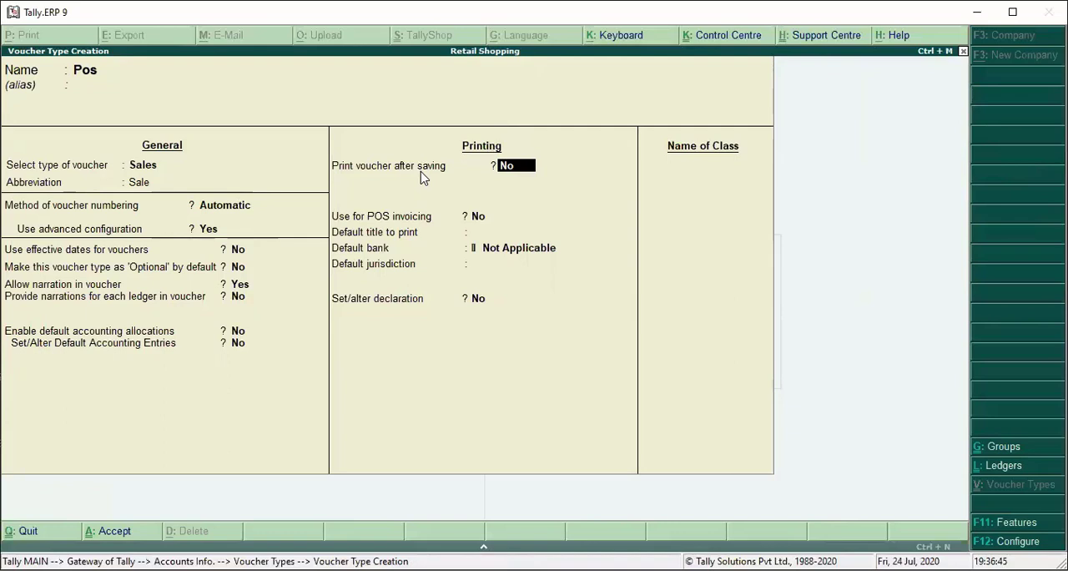
text(y)
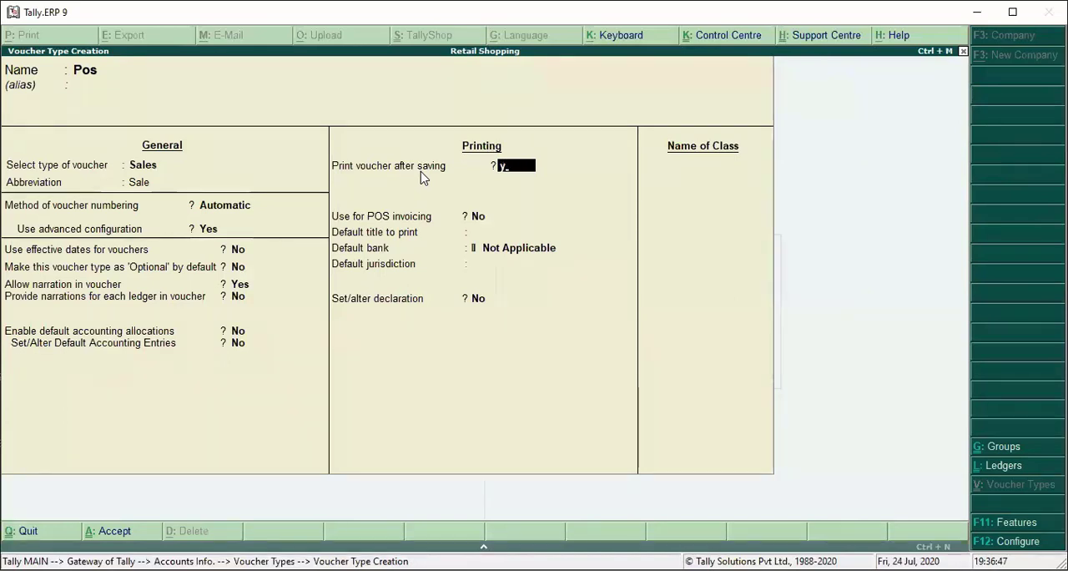
key(Return)
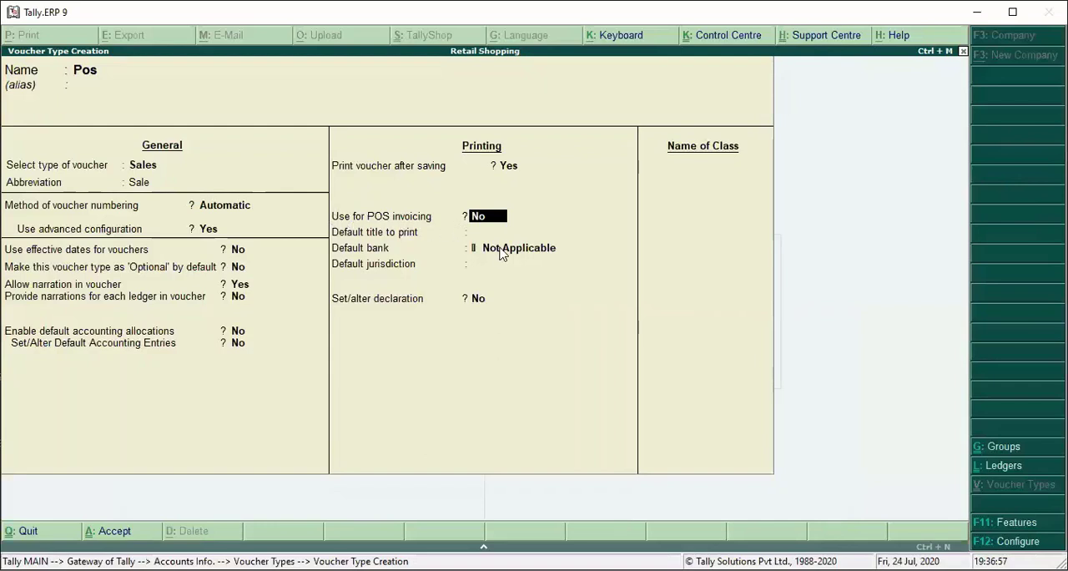
text(y)
key(Return)
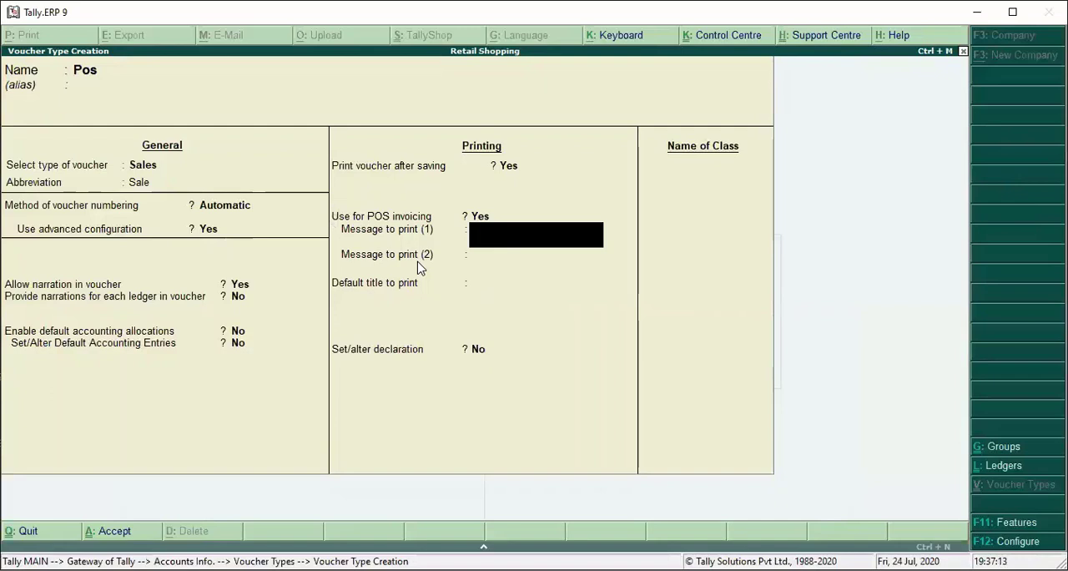
- Set the first message to print on the POS invoice as "!!thank you!!"
text(!!thank)
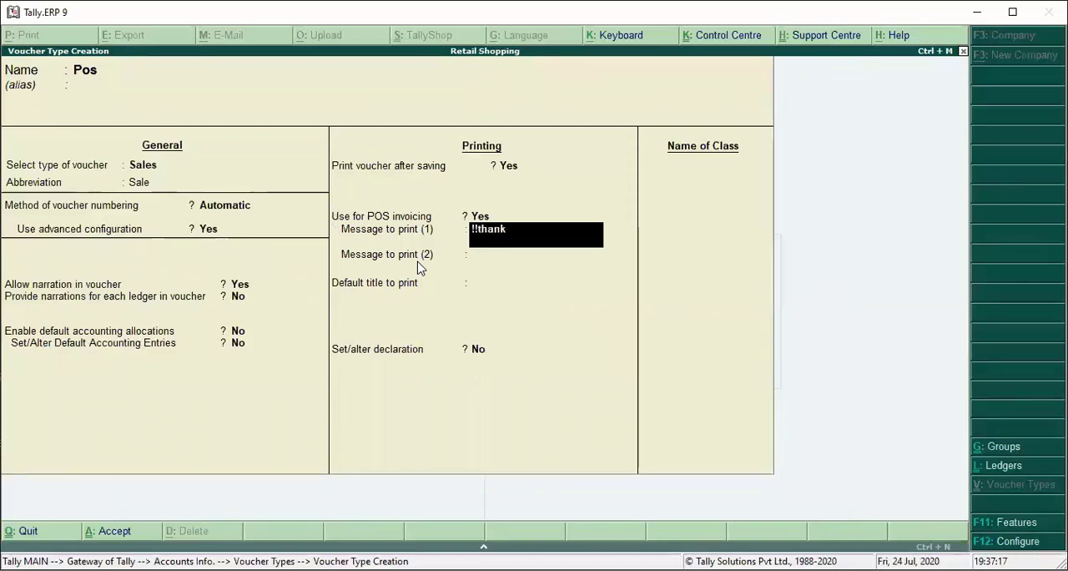
text( you)
text(!!)
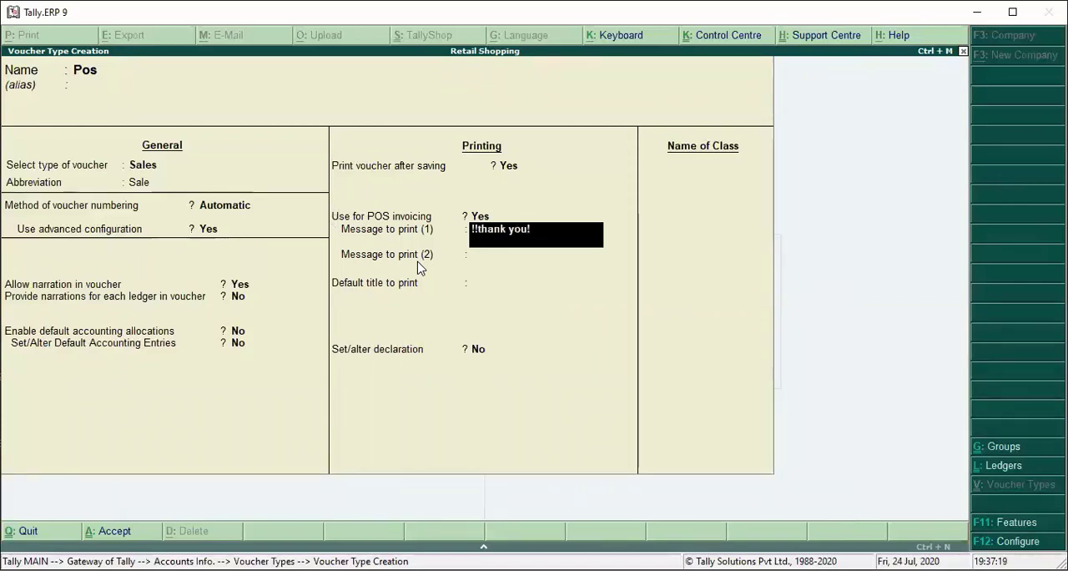
key(Return)
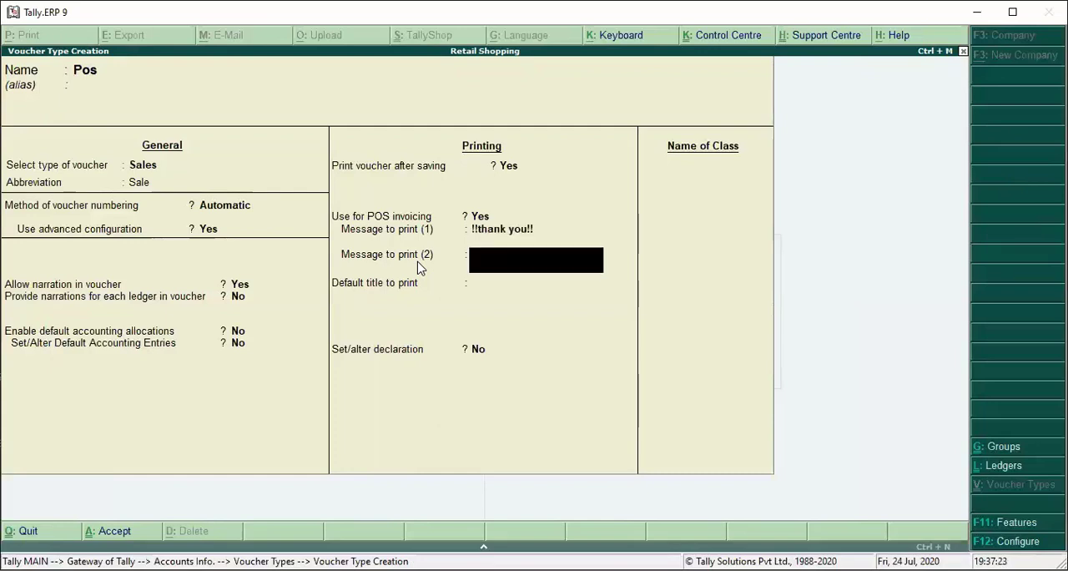
- Set the second print message as "!! have a good day !!", save the Pos voucher type and leave voucher type creation
text(!!)
text(have a good day)
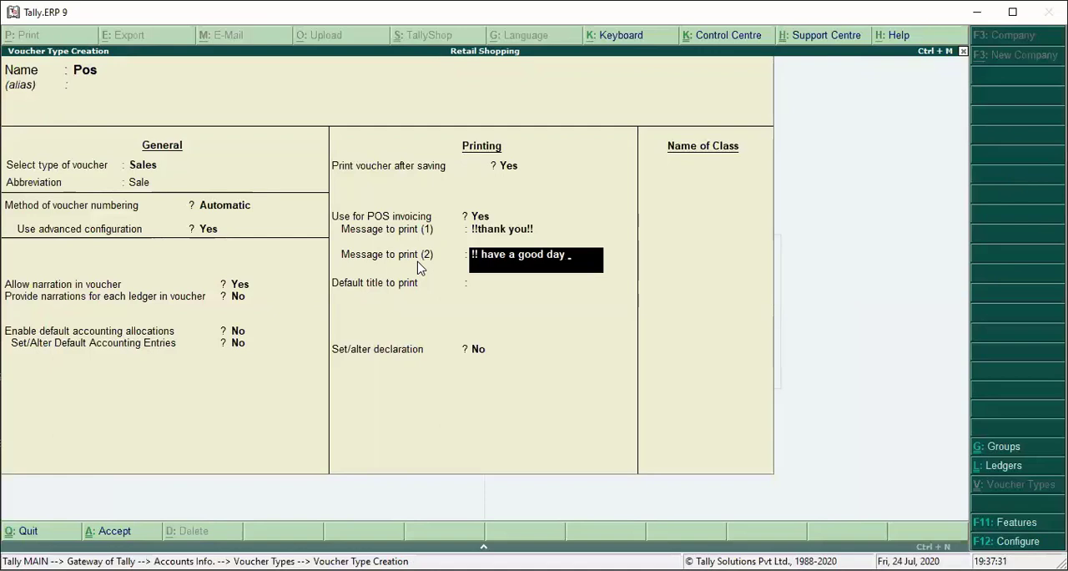
text(.!!)
key(Return)
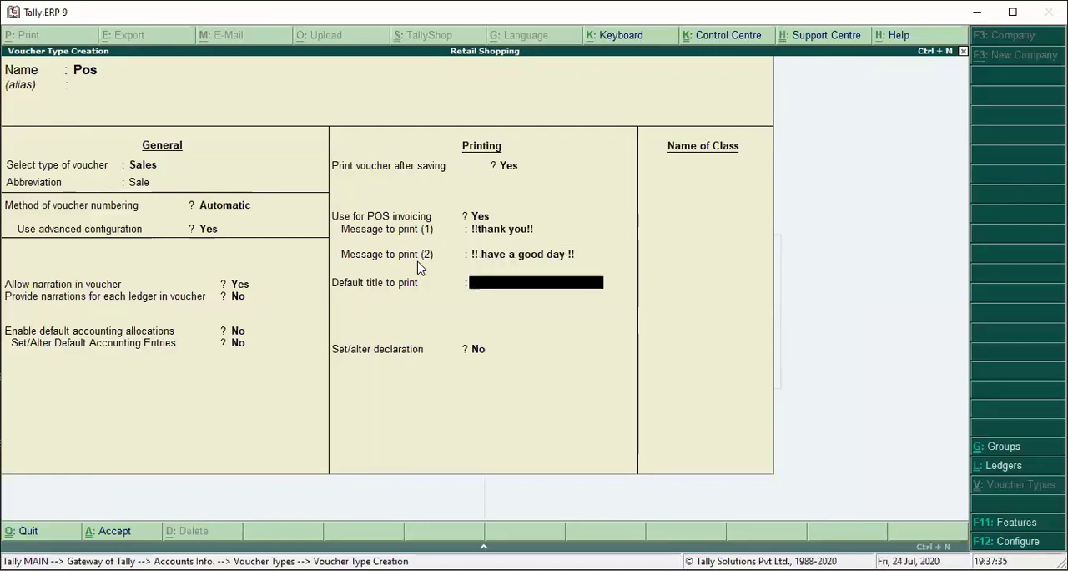
key(ctrl+a)
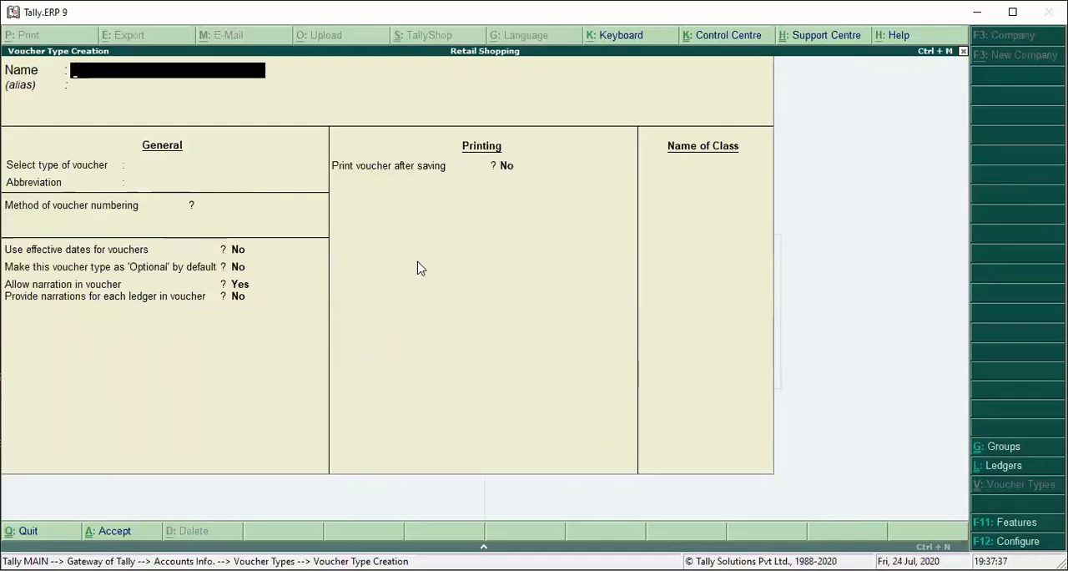
key(Escape)
key(Return)
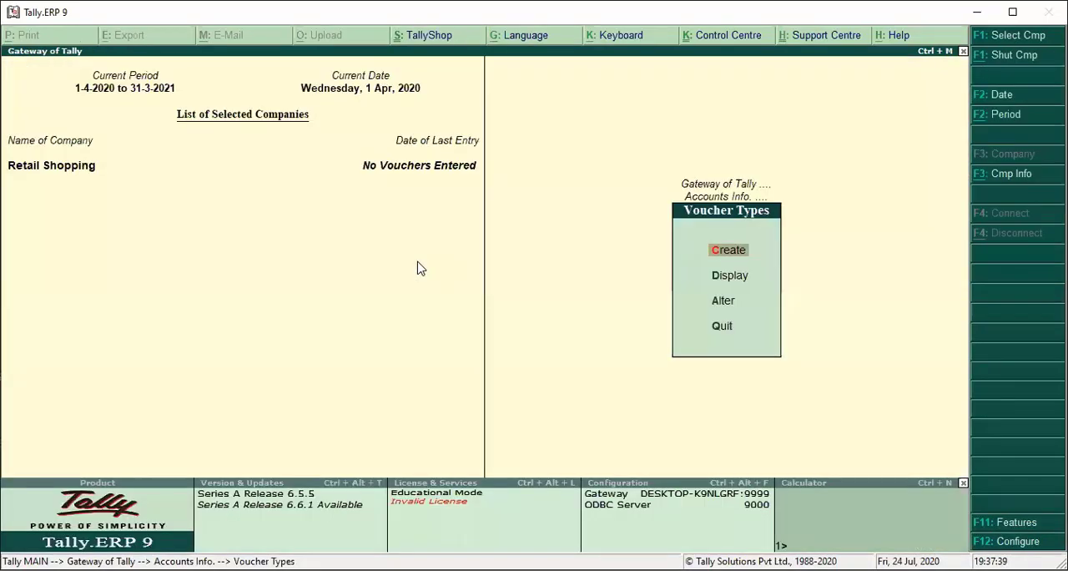
- Start a new sales accounting voucher using the Pos voucher type
key(Escape)
key(Escape)
key(Escape)
key(Escape)
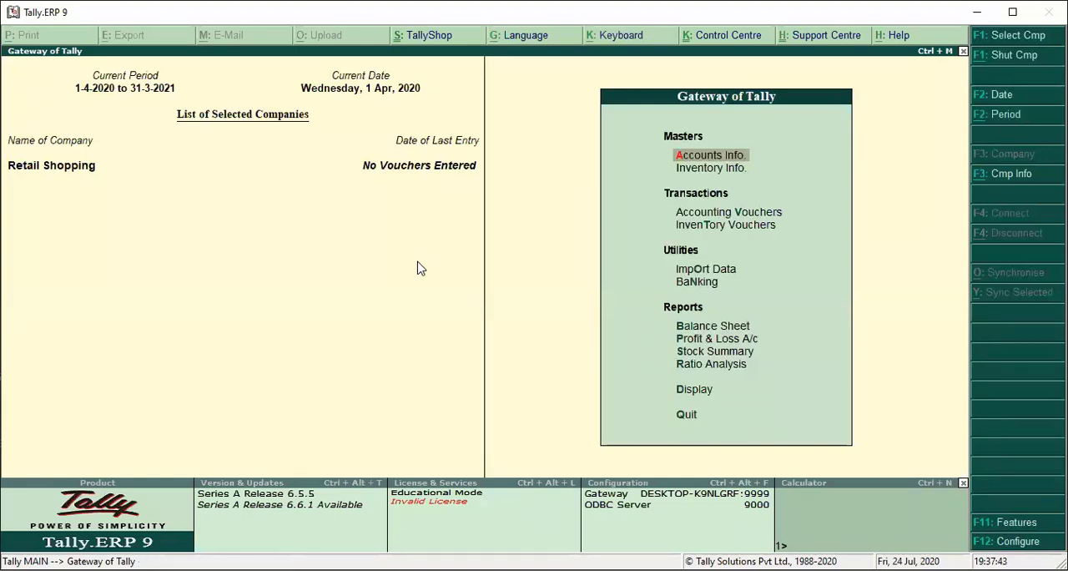
key(Down)
key(Down)
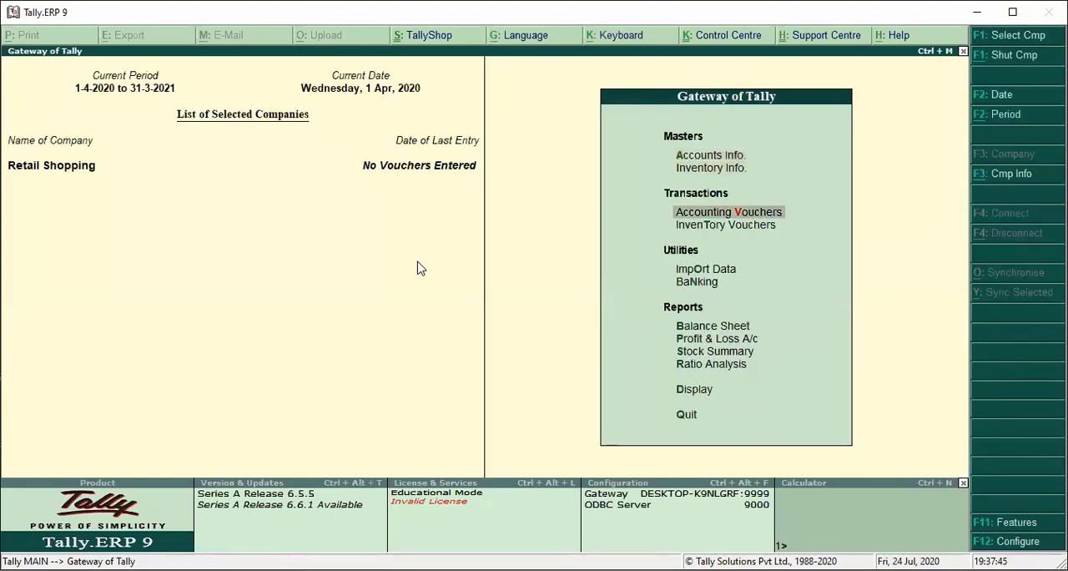
key(Return)
key(F8)
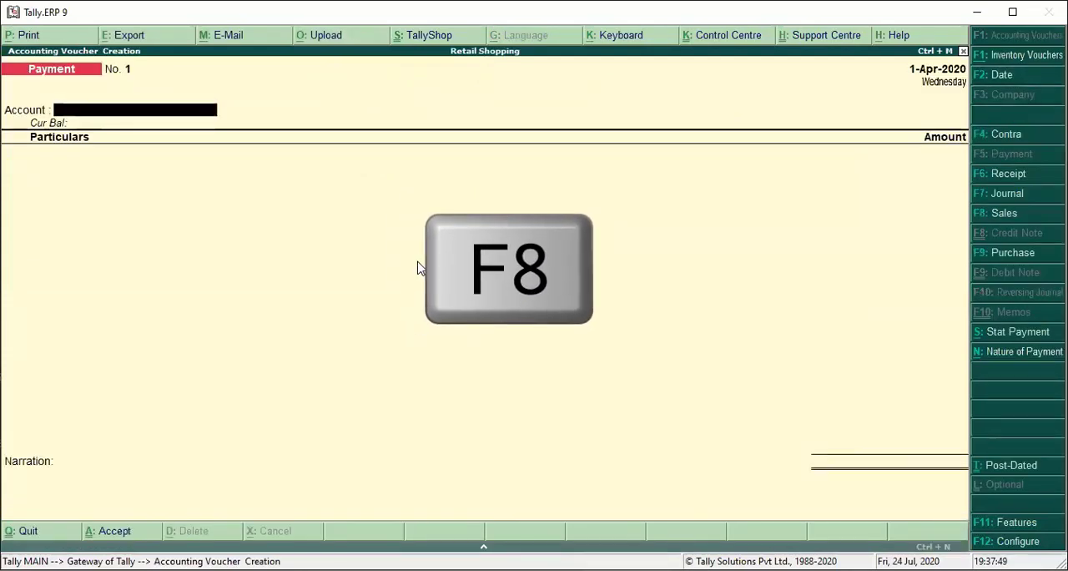
key(F8)
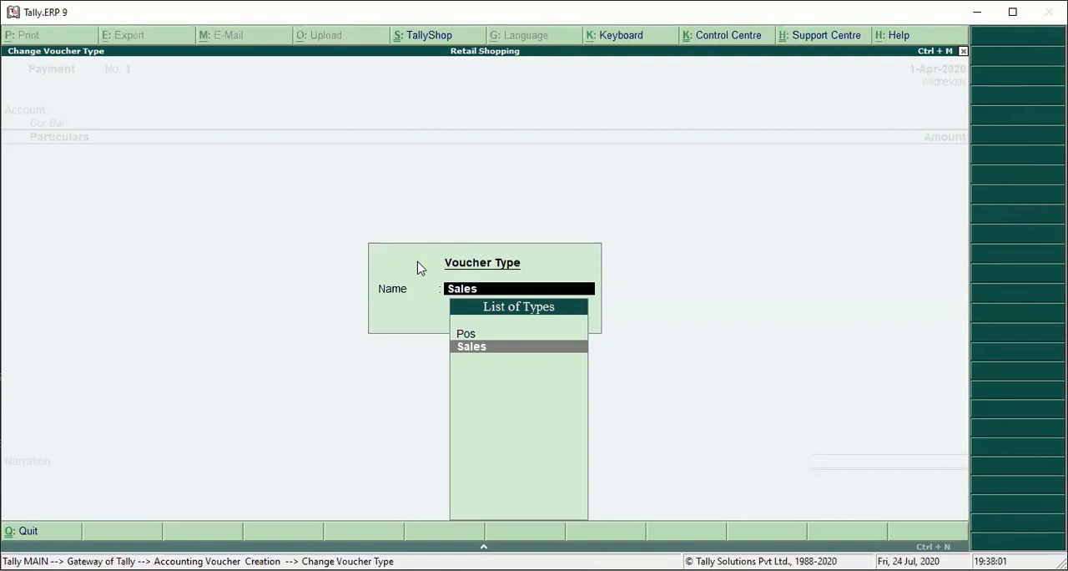
key(Up)
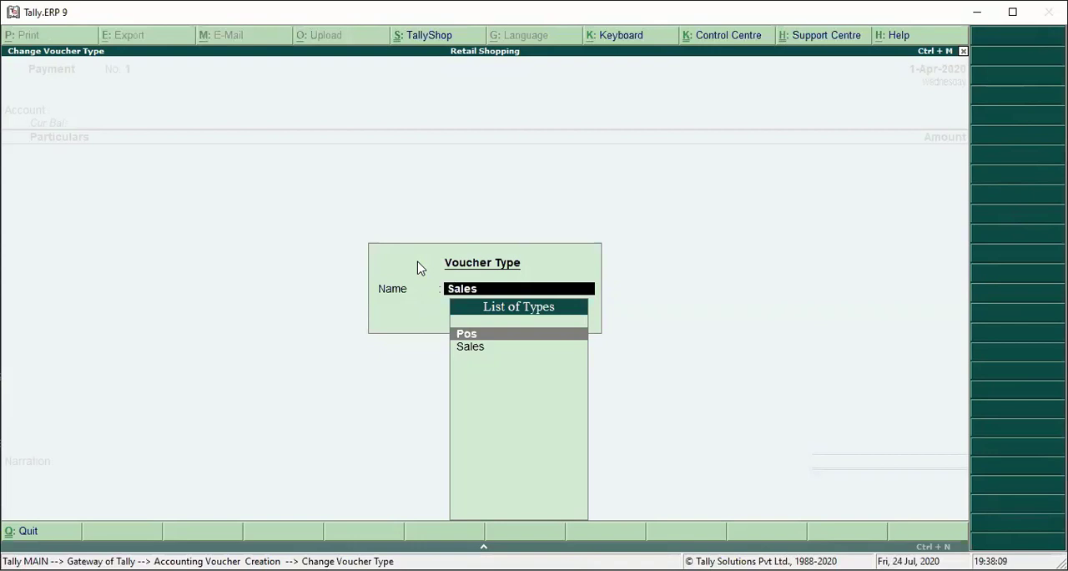
key(Return)
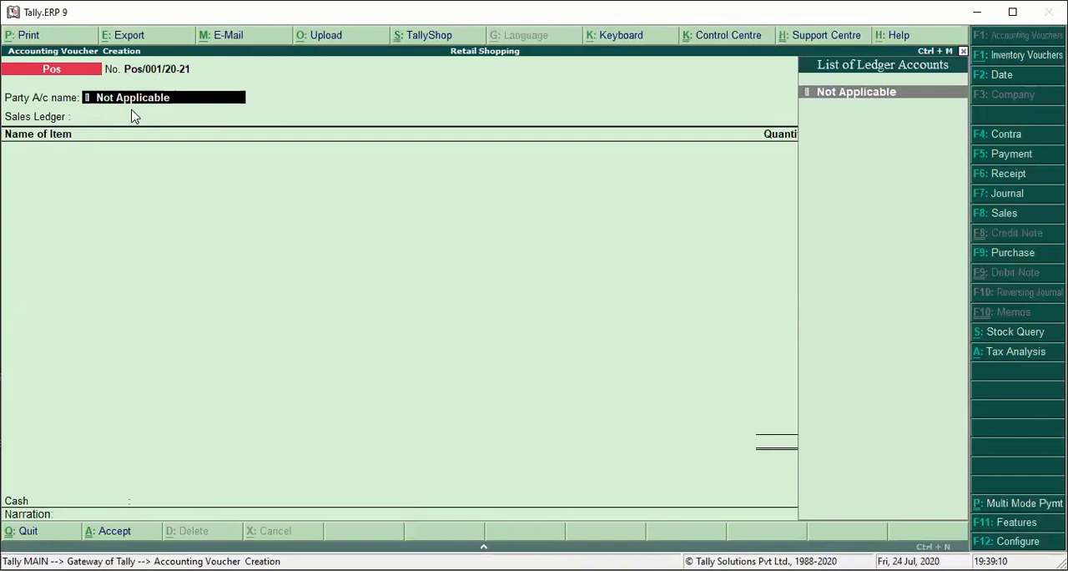
- Keep the party account as Not Applicable and enter the buyer's name and address
key(Return)
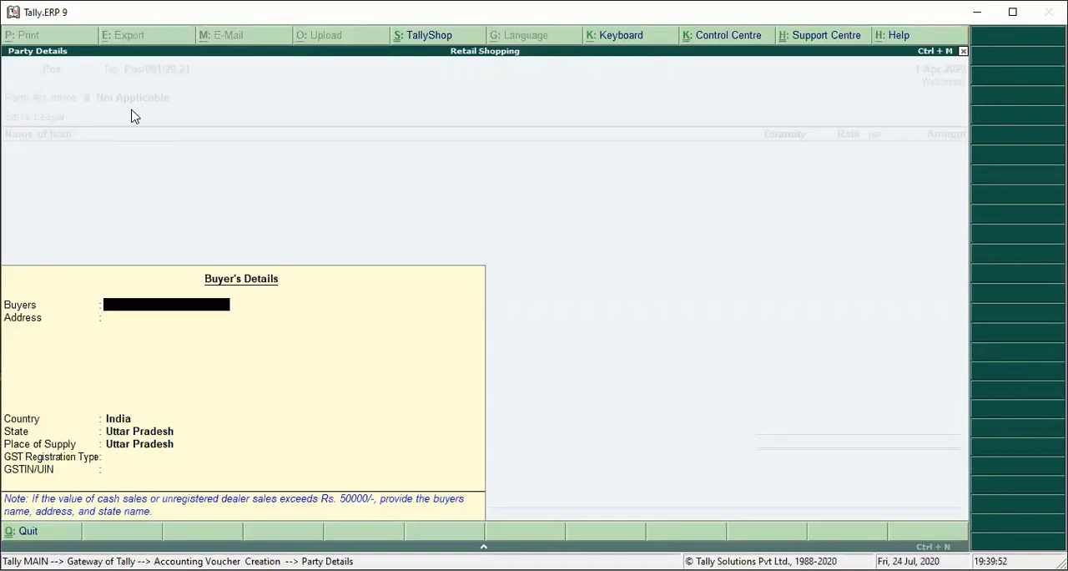
text(Pankaj)
key(Return)
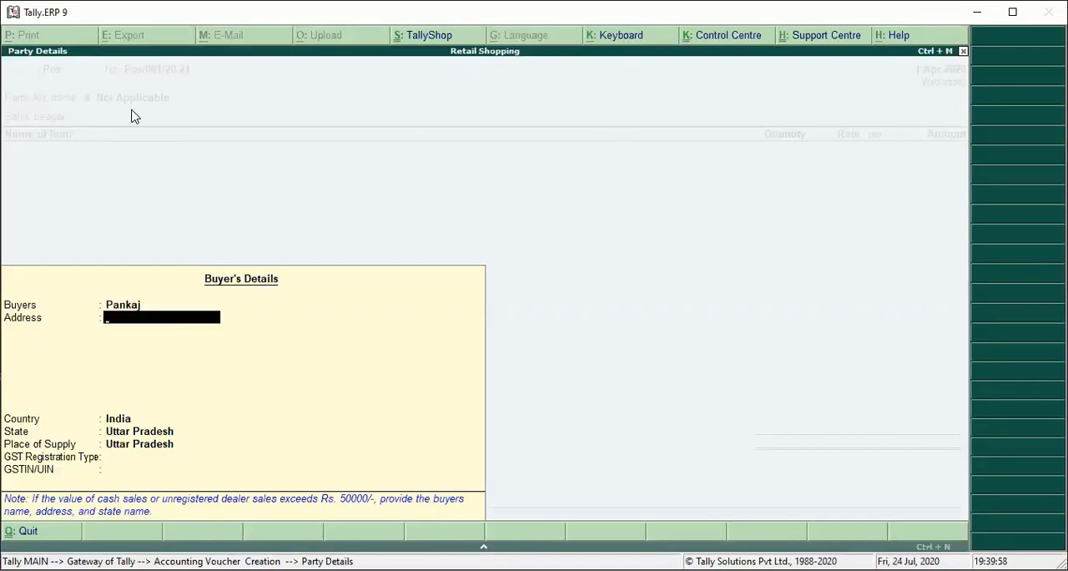
text(Kunraghat)
key(Return)
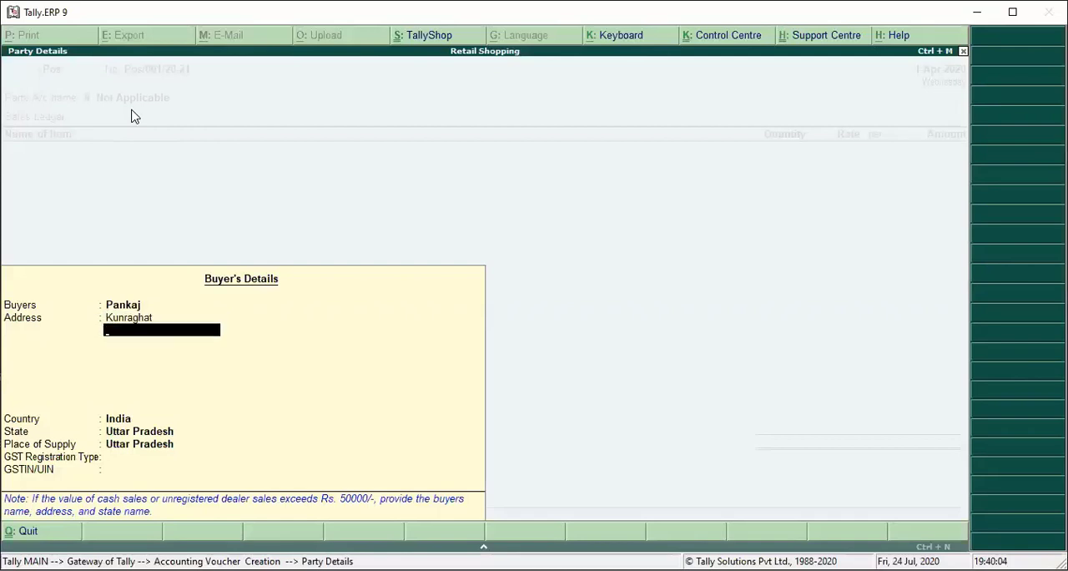
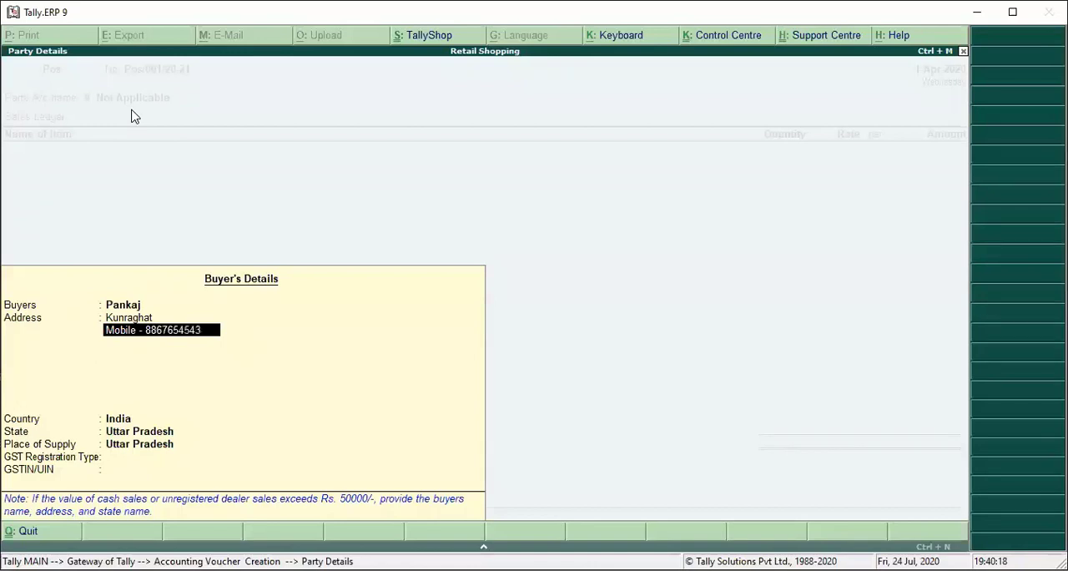
- Add the buyer's mobile number, labelled Mobile, on the second address line
key(Return)
key(Return)
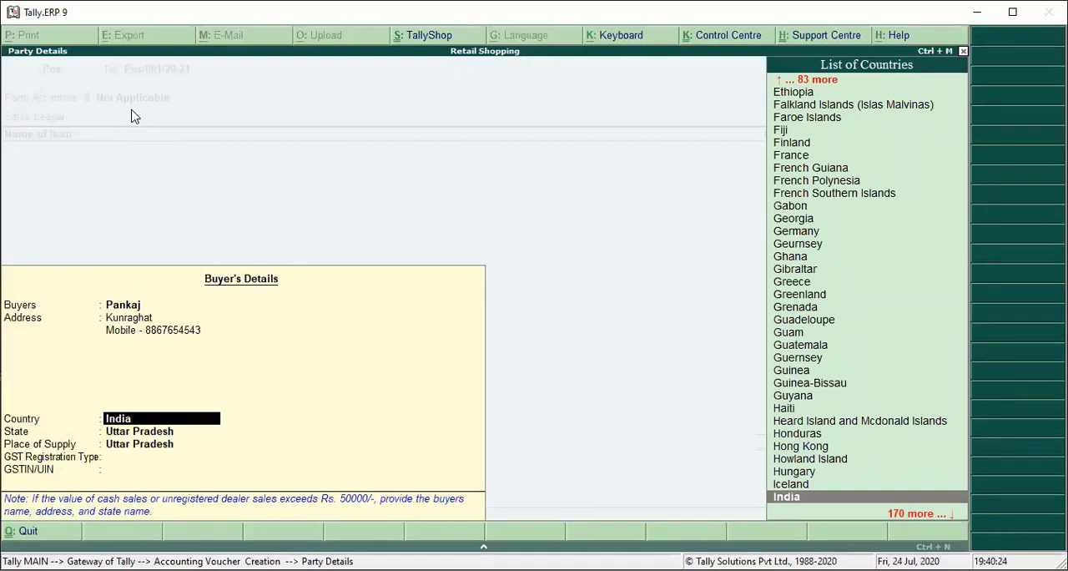
- Keep India and Uttar Pradesh for the buyer and set the GST registration type to Consumer
key(Return)
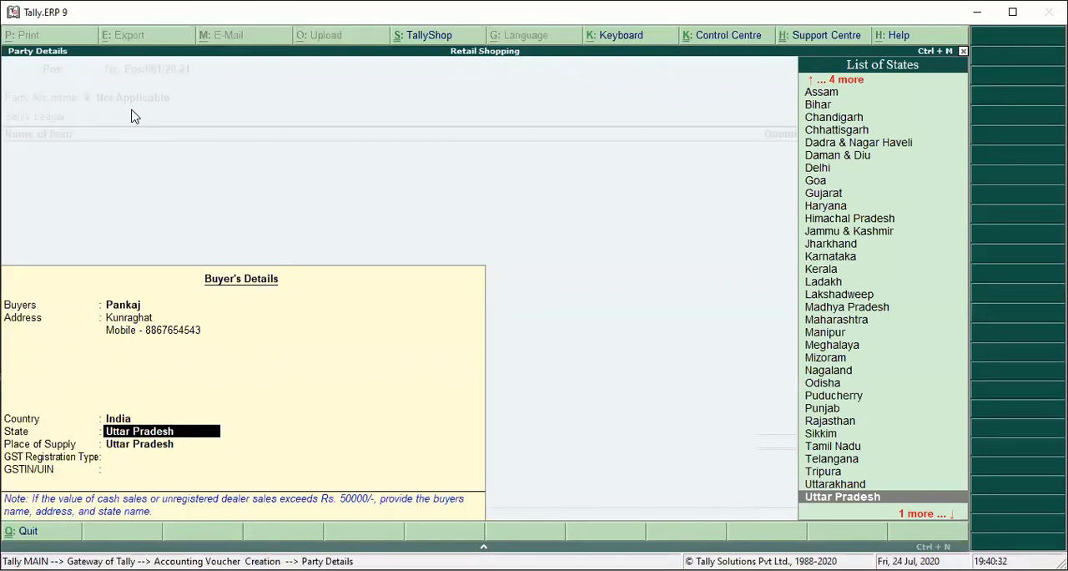
key(Return)
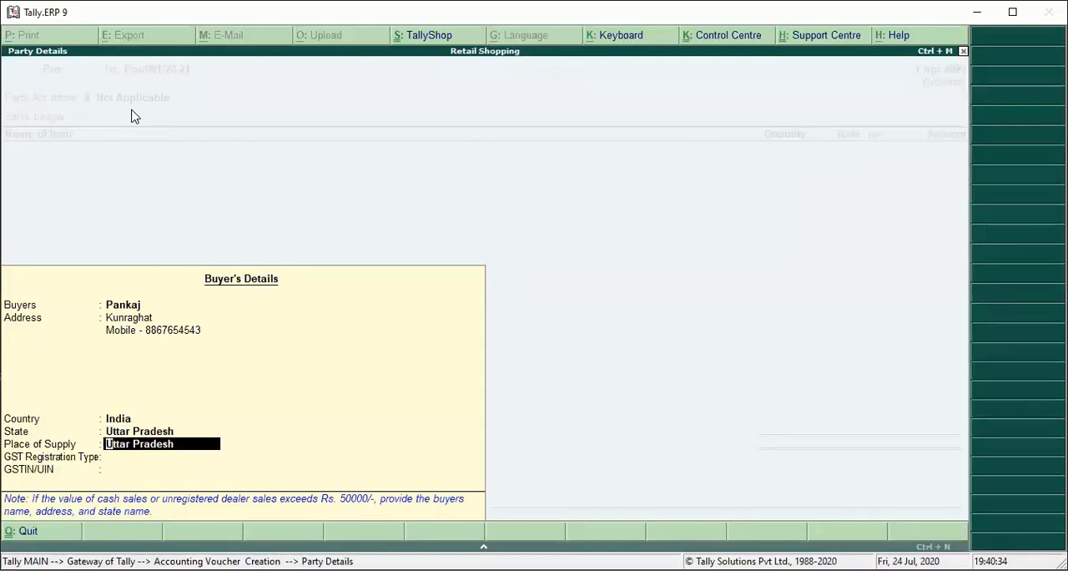
key(Return)
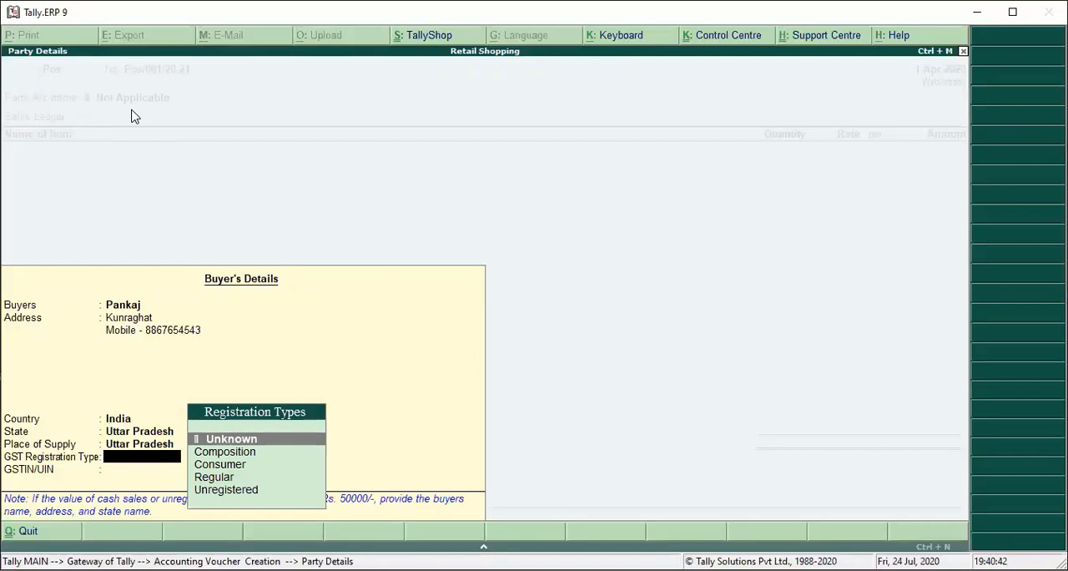
key(Down)
key(Down)
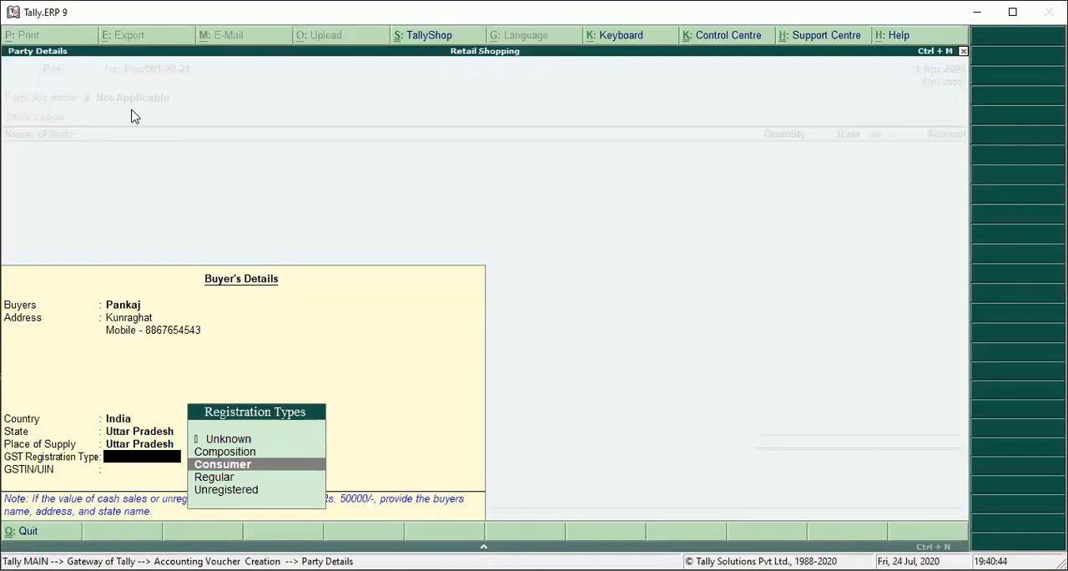
key(Return)
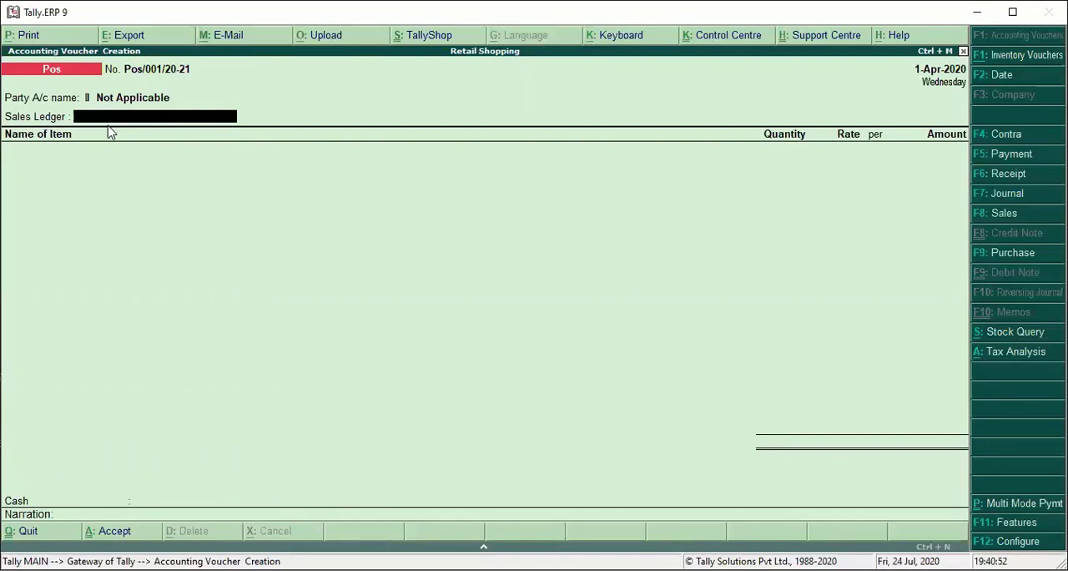
- Create a new ledger named Sale Retail under Sales Accounts from the voucher's sales ledger field
key(alt+c)
text(Sale)
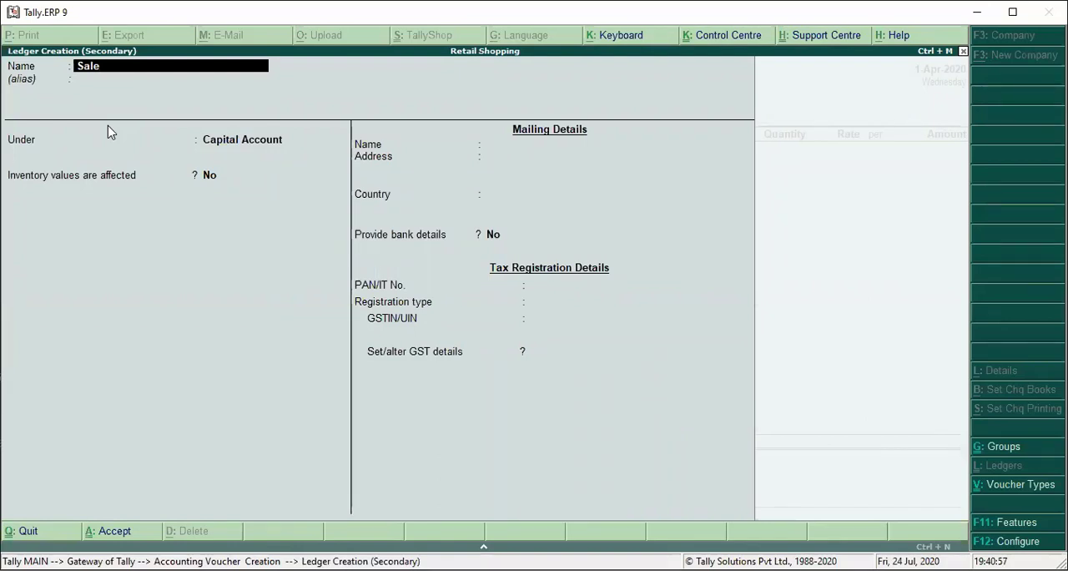
text( Ret)
text(ail)
key(Return)
key(Return)
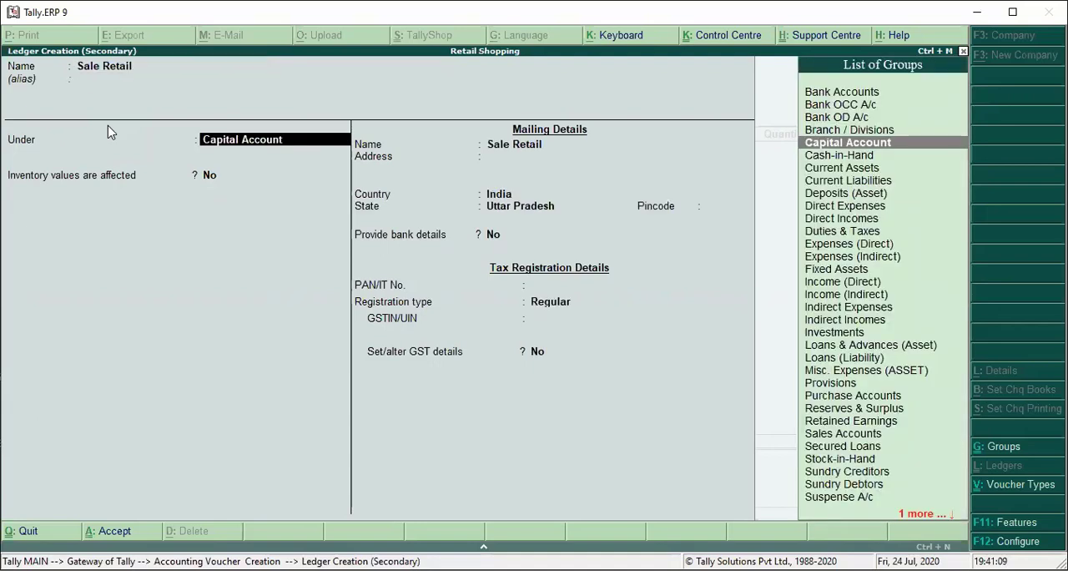
text(S)
key(Down)
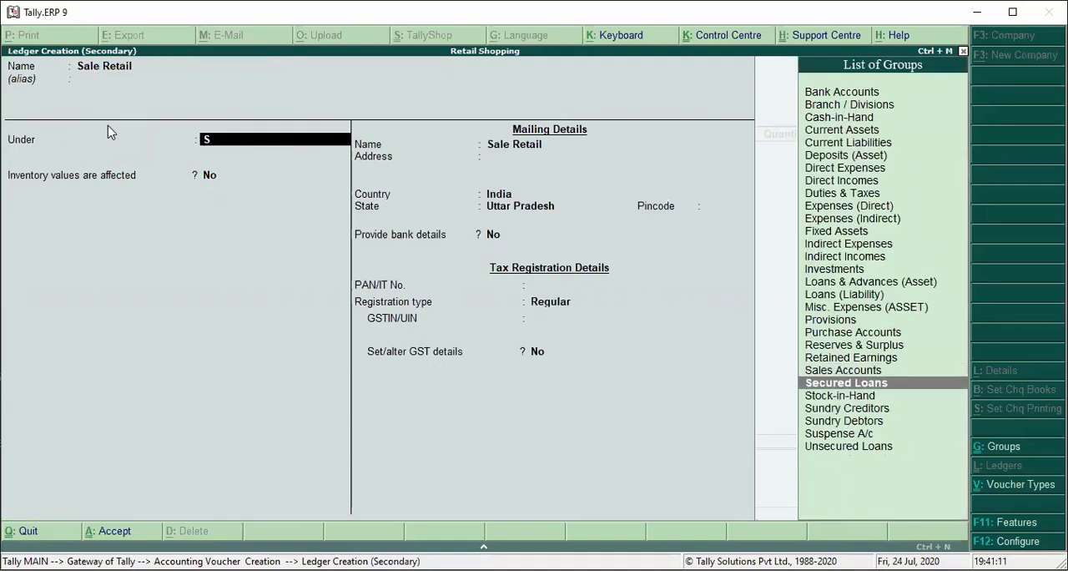
key(Up)
key(Return)
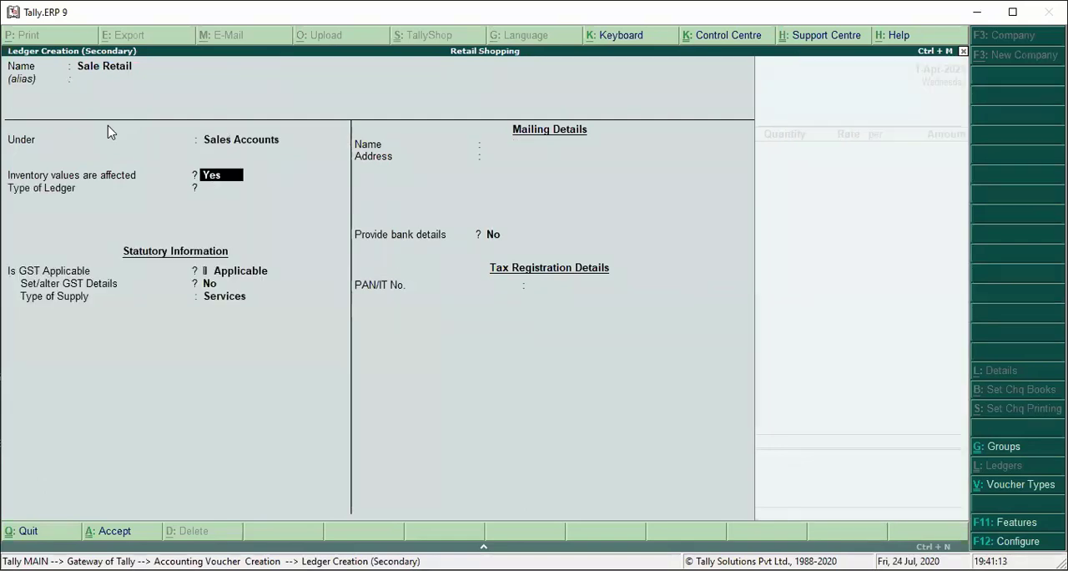
- Keep inventory values affected and GST applicable for the Sale Retail ledger, set its type of supply to Goods, and save it
key(Return)
key(Return)
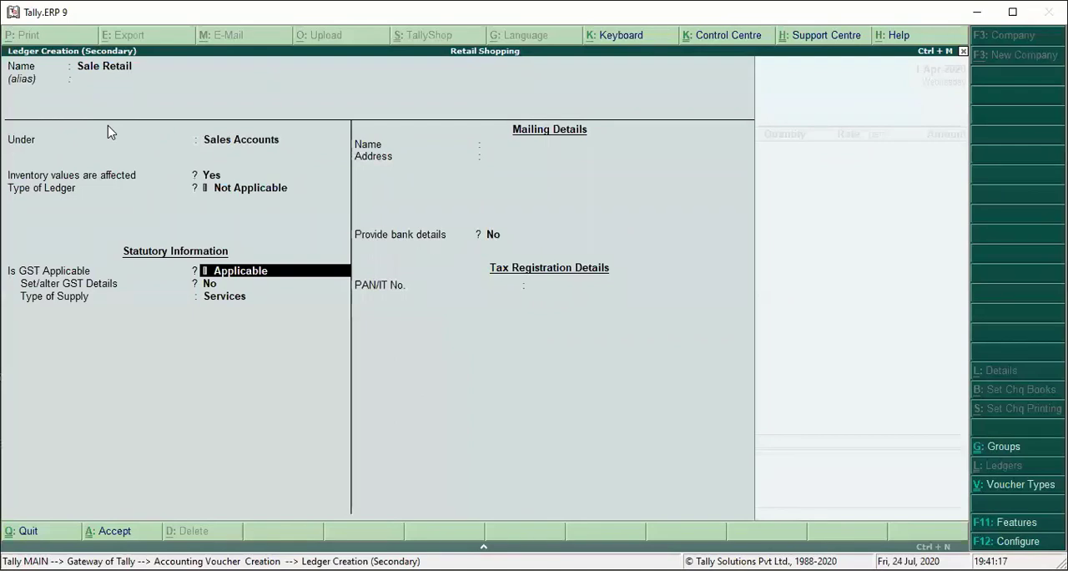
key(Return)
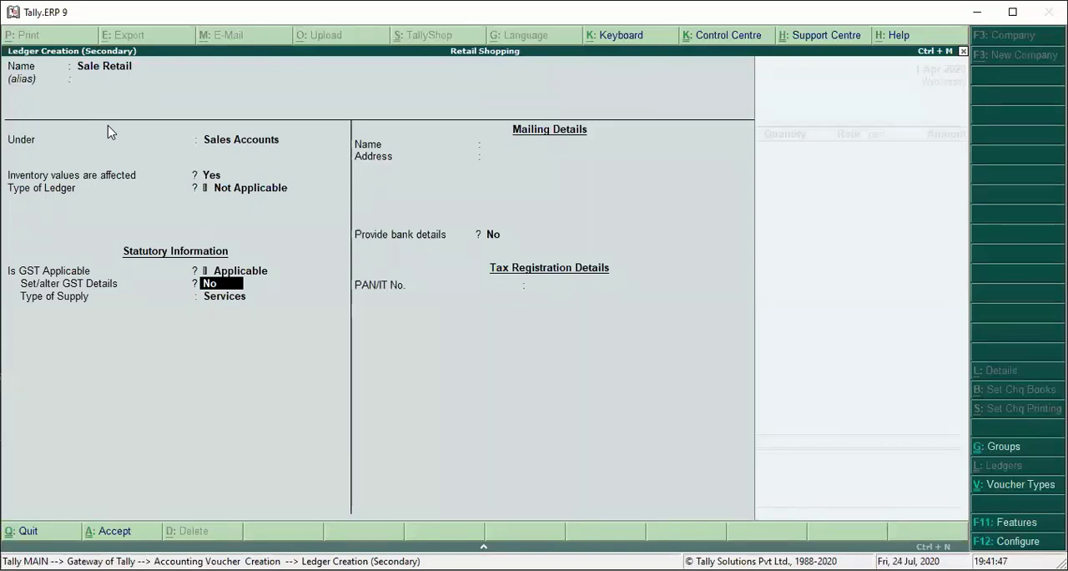
key(Return)
key(Up)
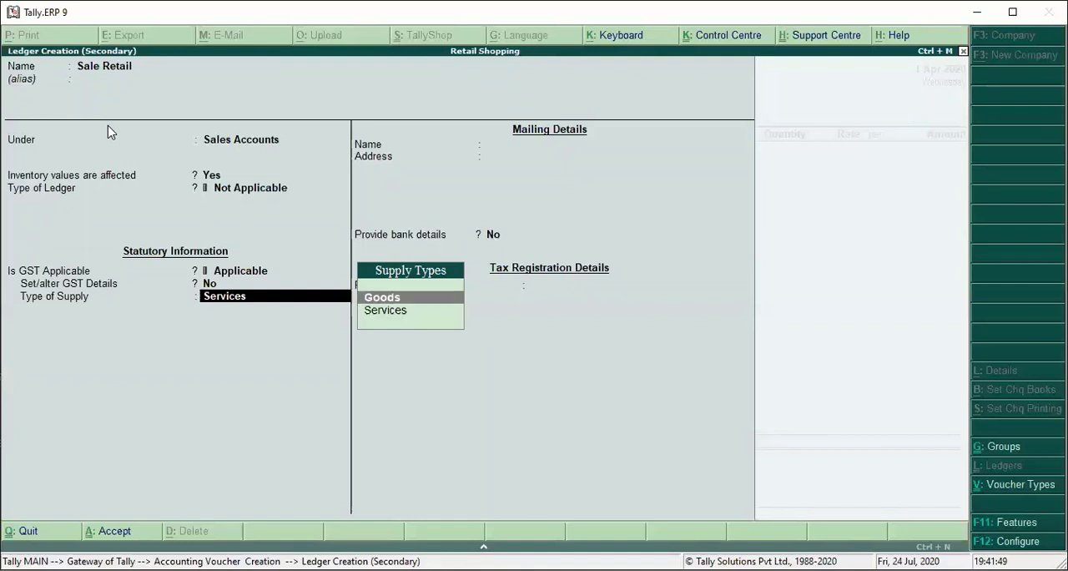
key(Return)
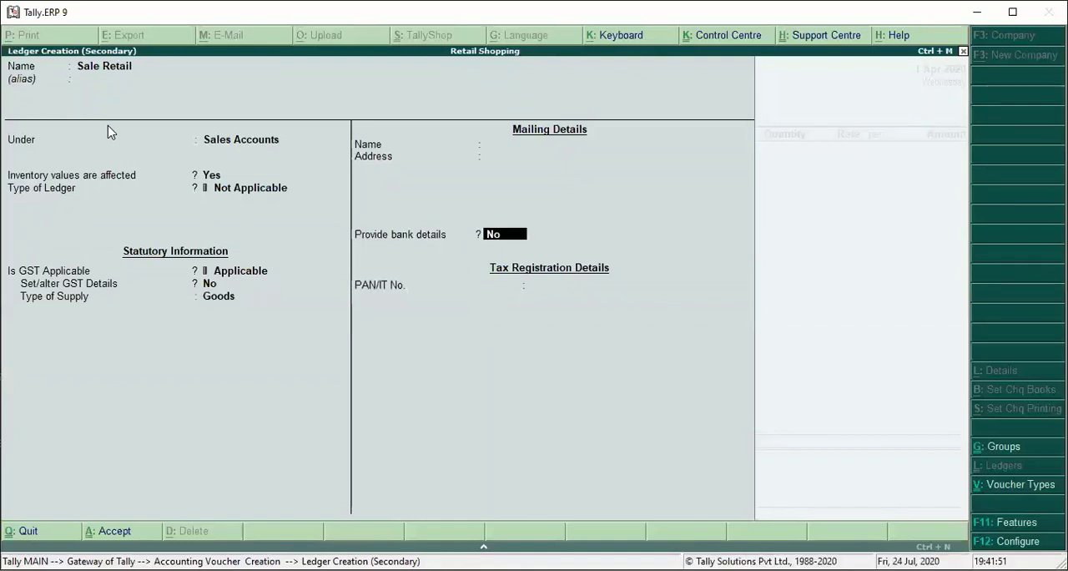
key(ctrl+a)
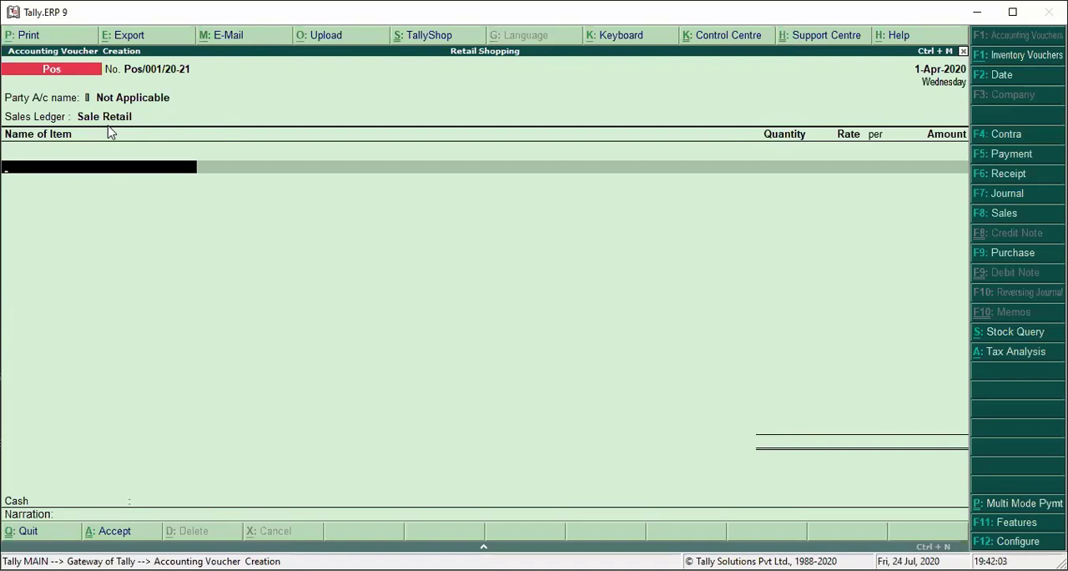
- Start a new stock item named Electronic Goods from the voucher's item line and keep it under Primary
key(alt+c)
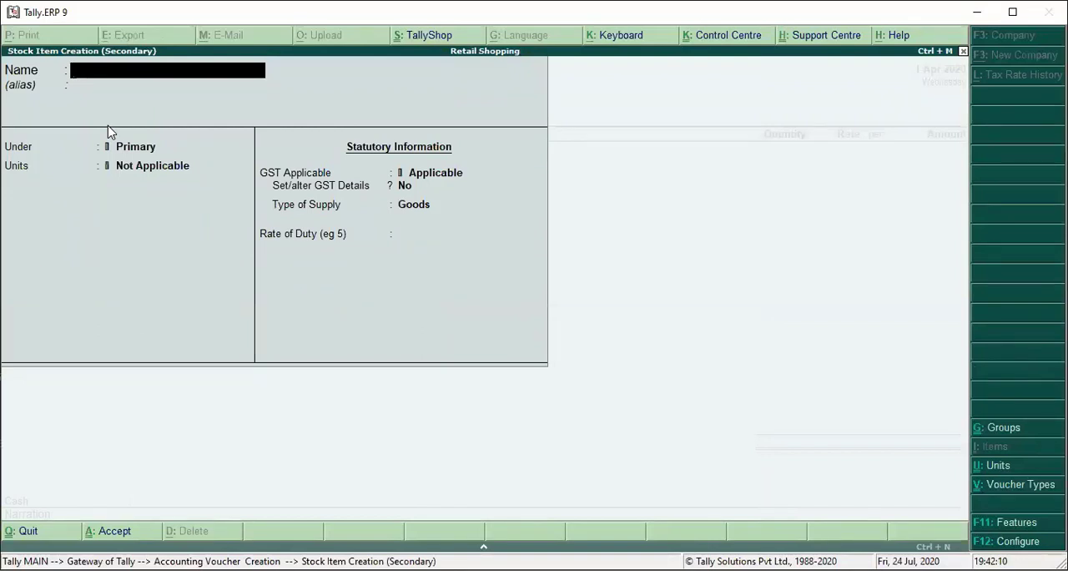
text(Electronic Goods)
key(Return)
key(Return)
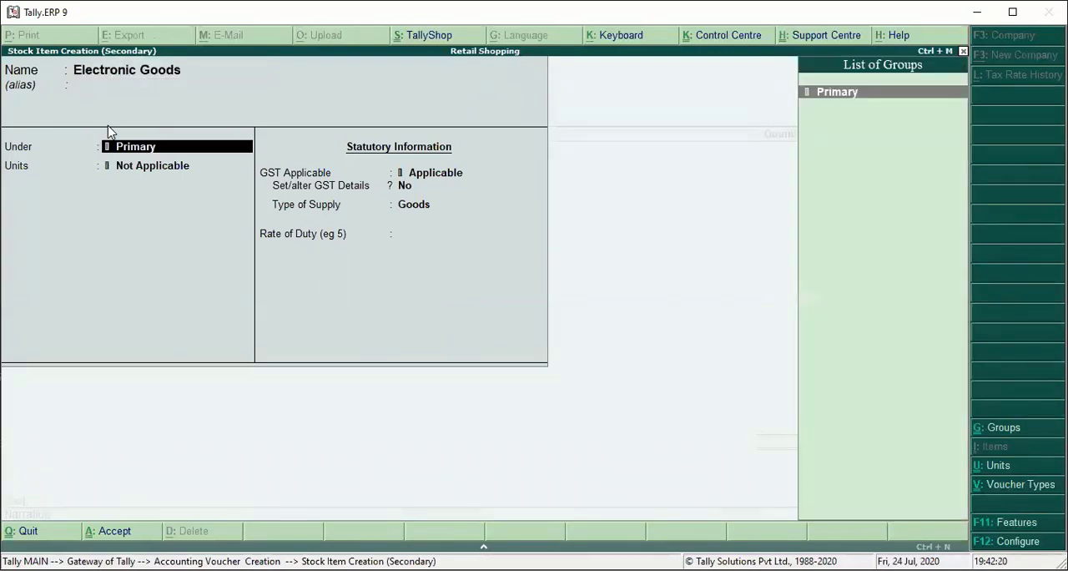
key(Return)
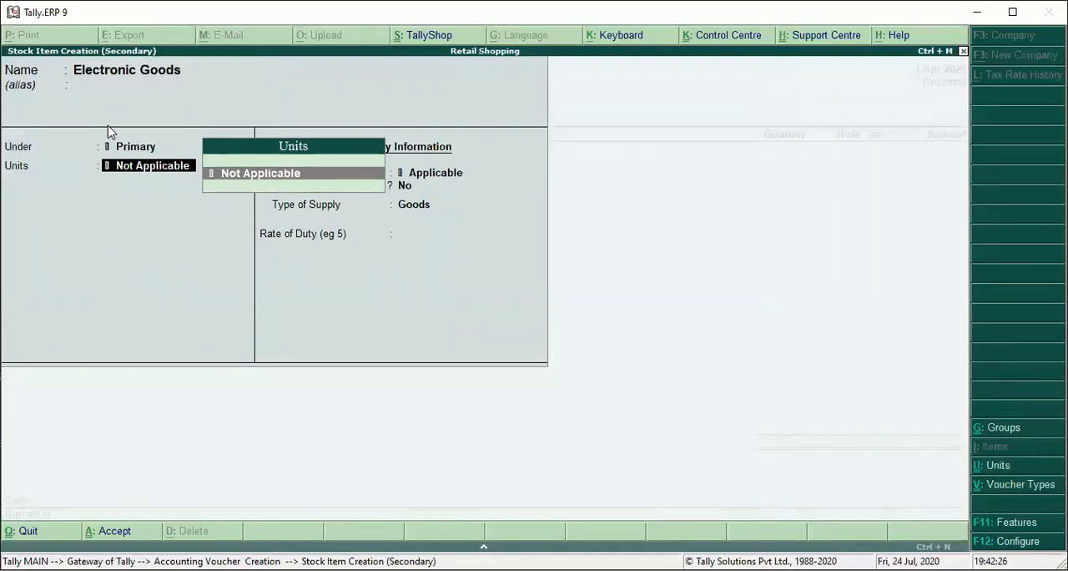
- Create a simple unit pcs with unit quantity code PCS-PIECES and 0 decimal places, and use it for the stock item
key(alt+c)
key(Return)
text(pc)
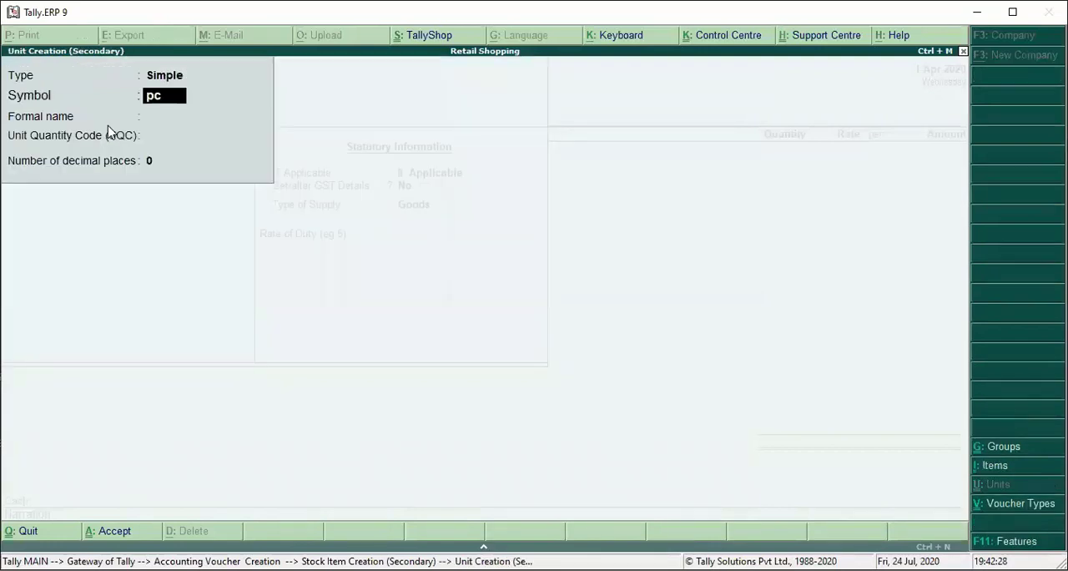
text(s)
key(Return)
key(Return)
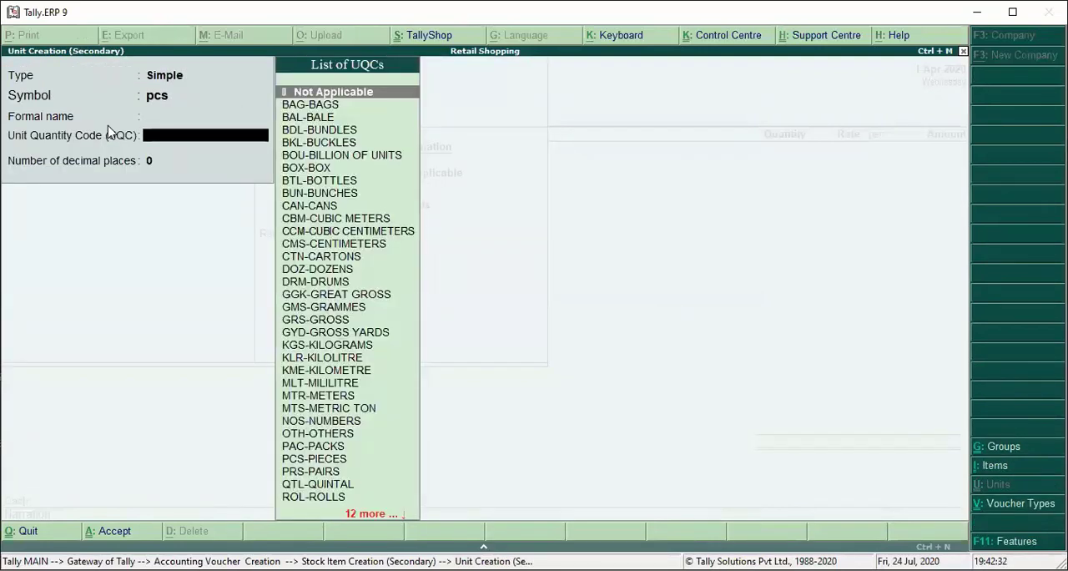
text(p)
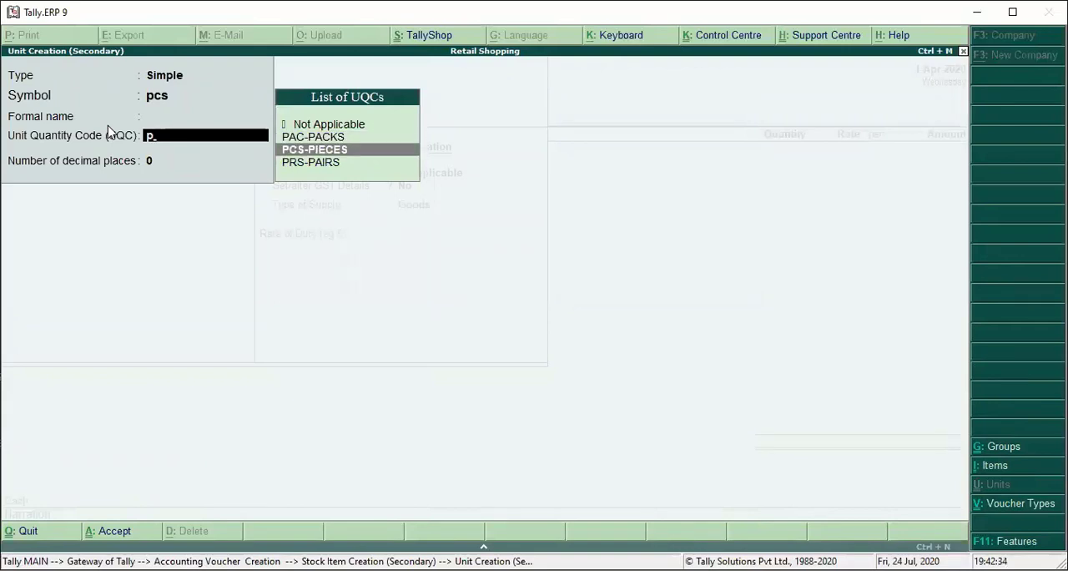
key(Return)
key(Return)
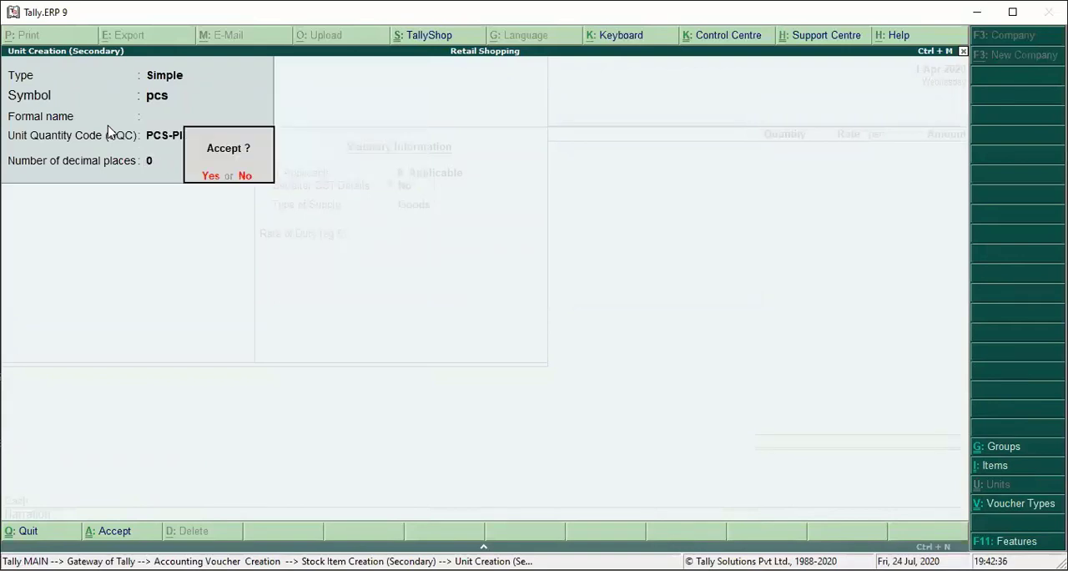
key(Return)
key(Return)
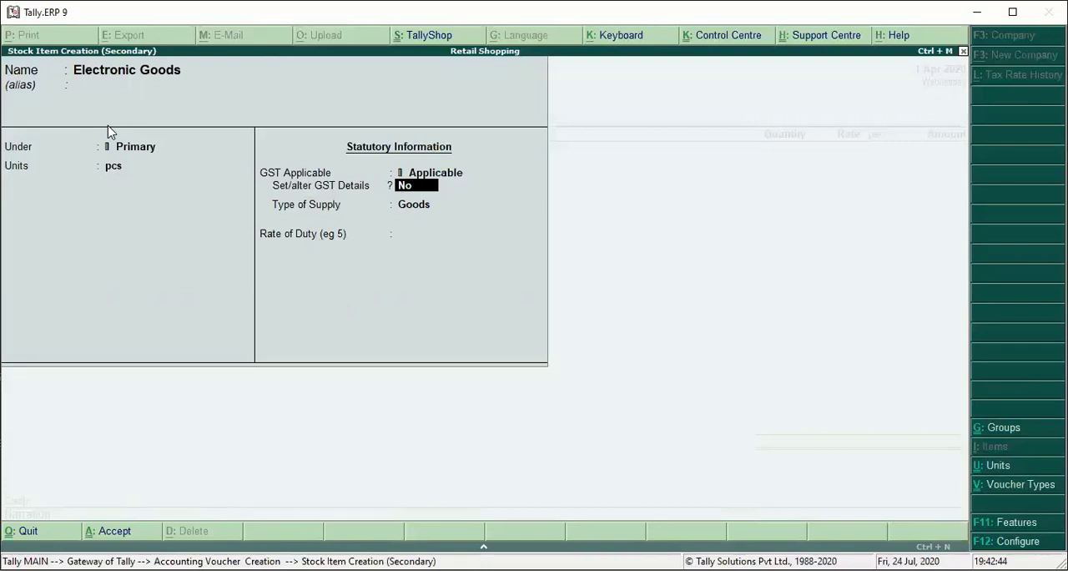
- Open the stock item's GST details and configure them to allow HSN/SAC details and show all GST tax types
text(y)
key(Return)
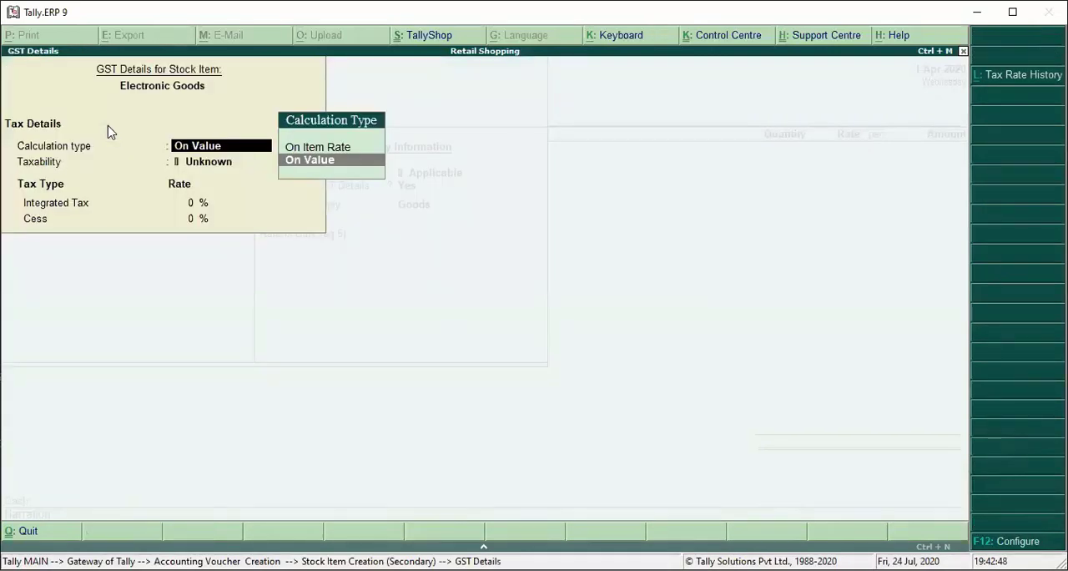
key(F12)
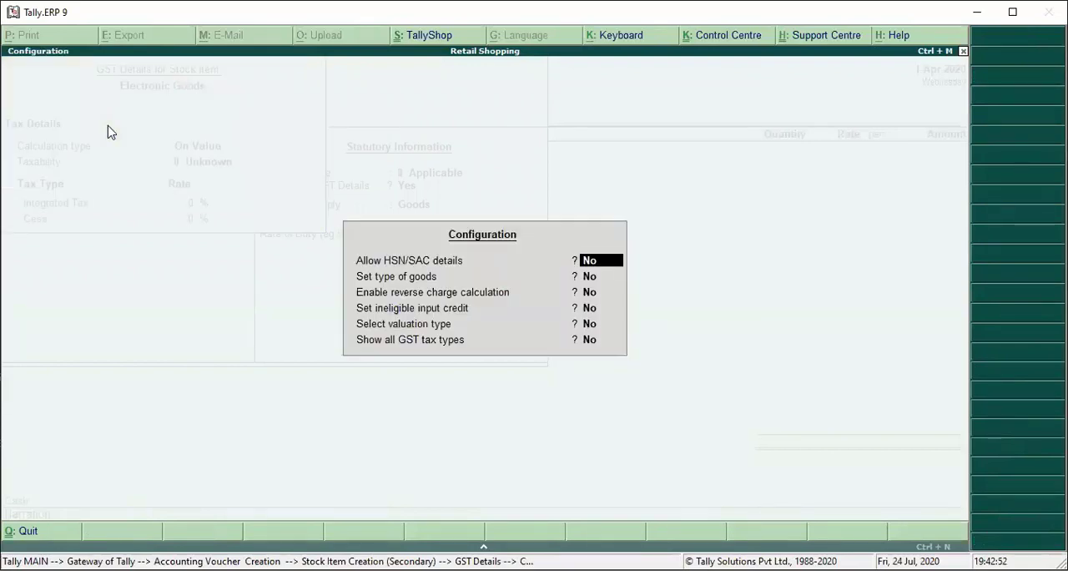
key(y)
key(Return)
key(n)
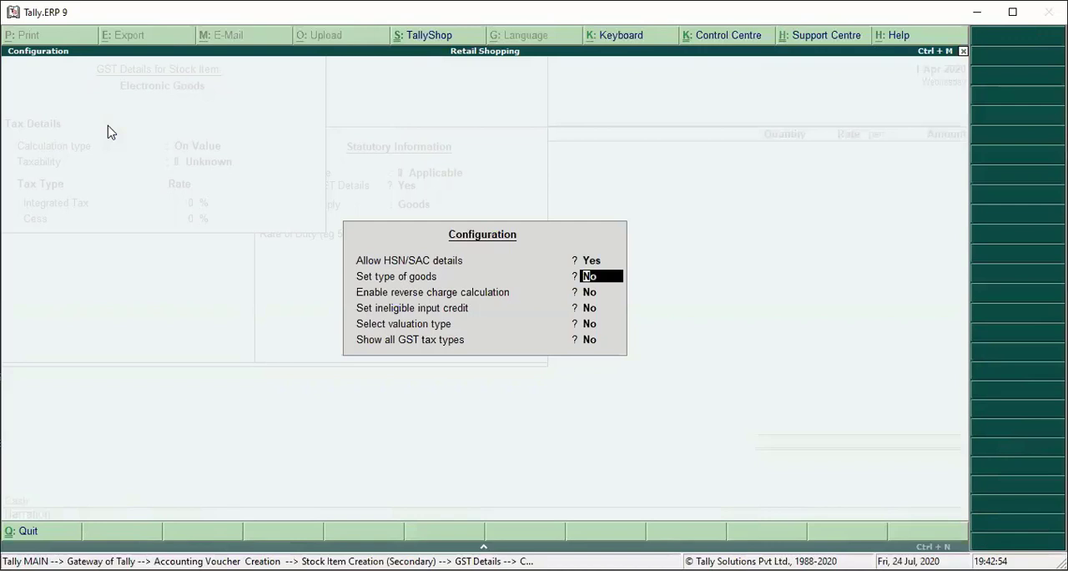
key(Return)
key(Return)
key(Return)
key(Return)
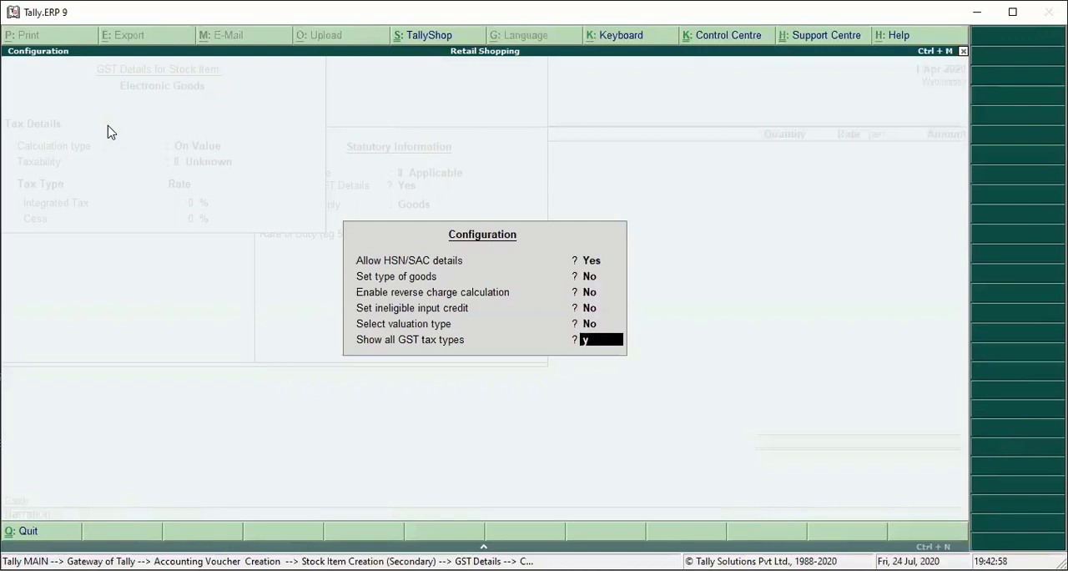
key(Return)
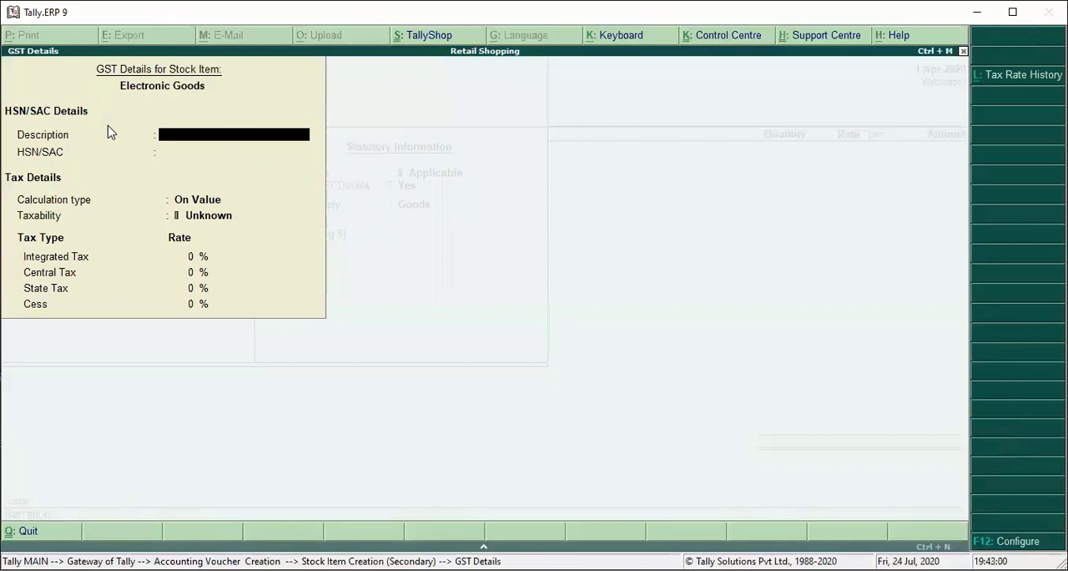
- Enter the HSN/SAC description Electronic Goods and the HSN/SAC code 876754 in the item's GST details
text(Electronic Goods)
key(Return)
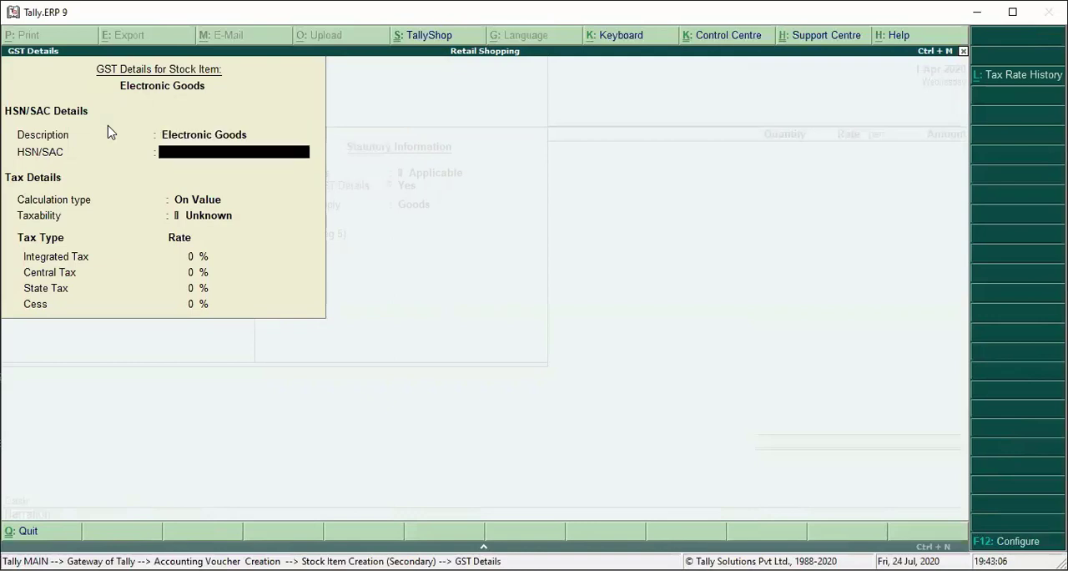
text(876754)
key(Return)
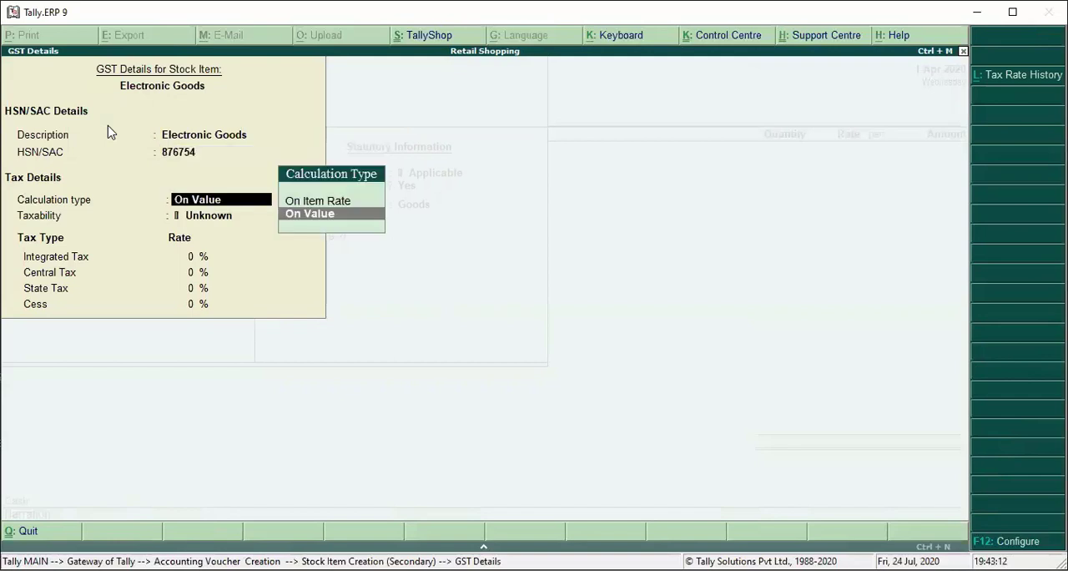
- Keep the item's tax calculation type On Value and set its taxability to Taxable
key(Return)
key(Down)
key(Down)
key(Down)
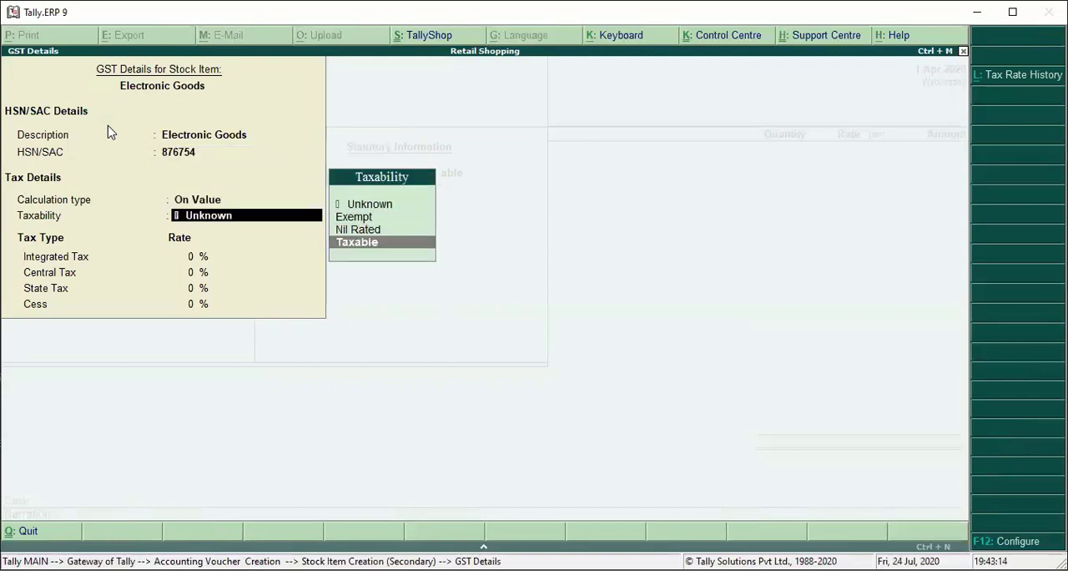
key(Return)
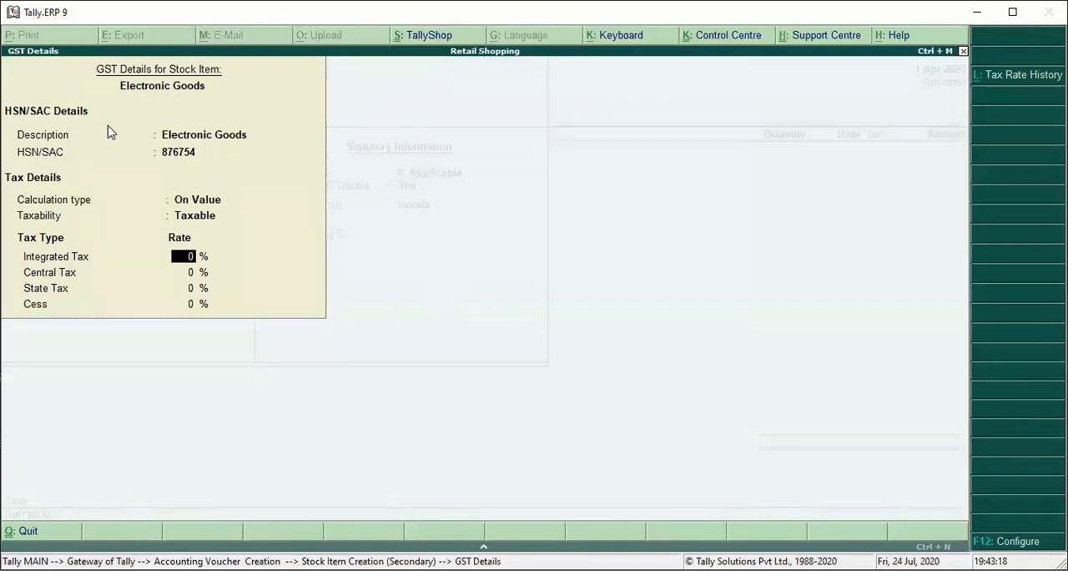
- Set the integrated tax rate to 18% with 0% cess, and save the stock item with supply type Goods
text(18)
key(Return)
key(Return)
key(Return)
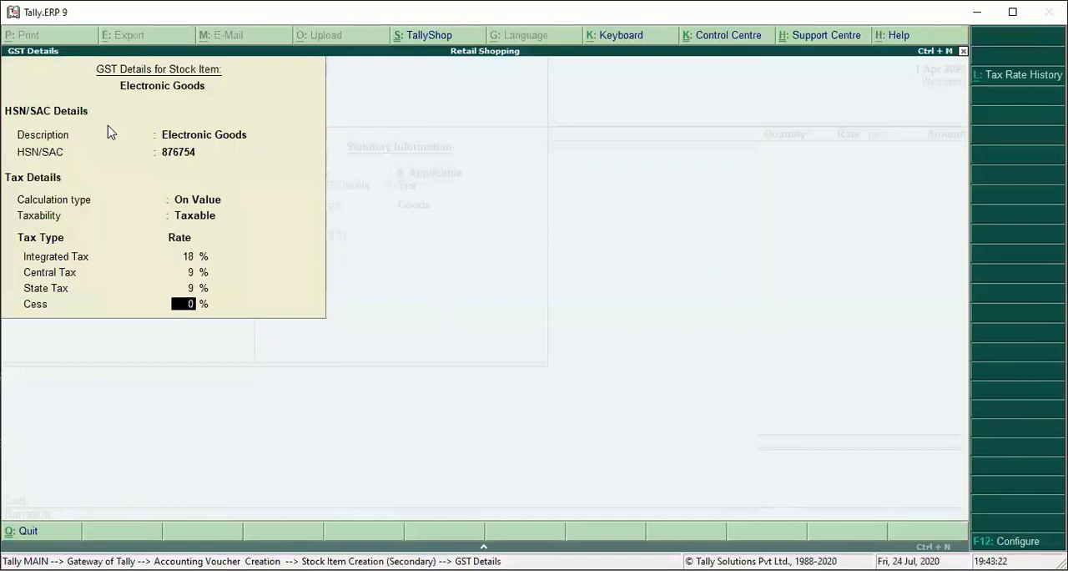
key(Return)
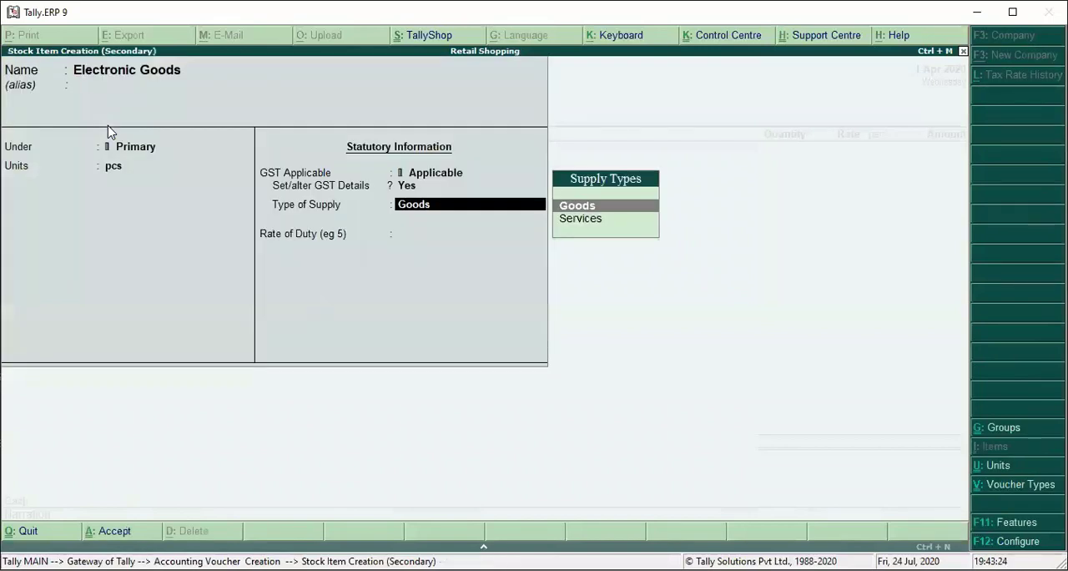
key(Return)
key(Return)
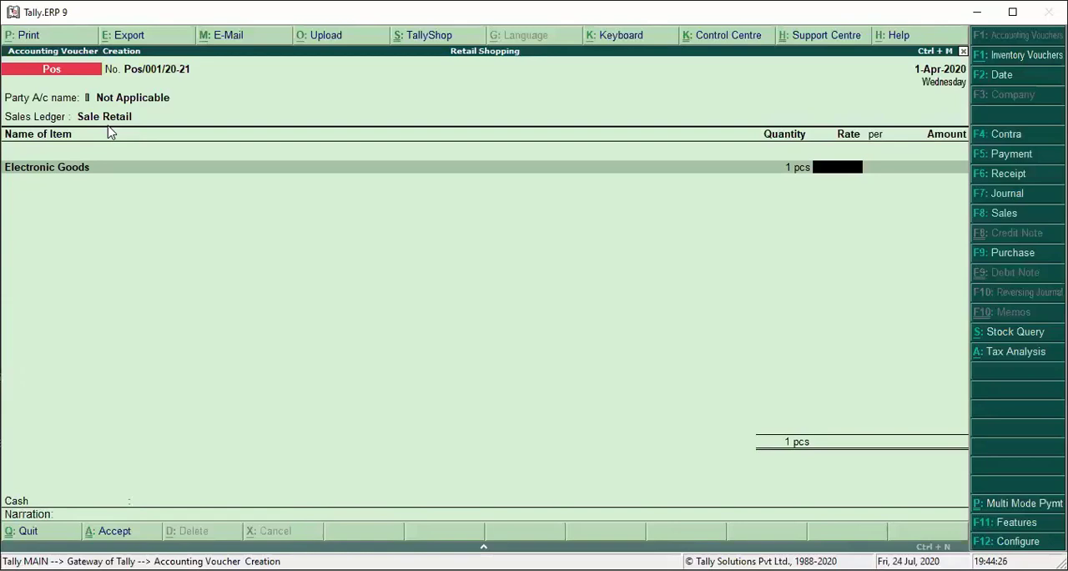
- Enable additional descriptions for stock item names in the POS invoice configuration, keeping the other options
key(F12)
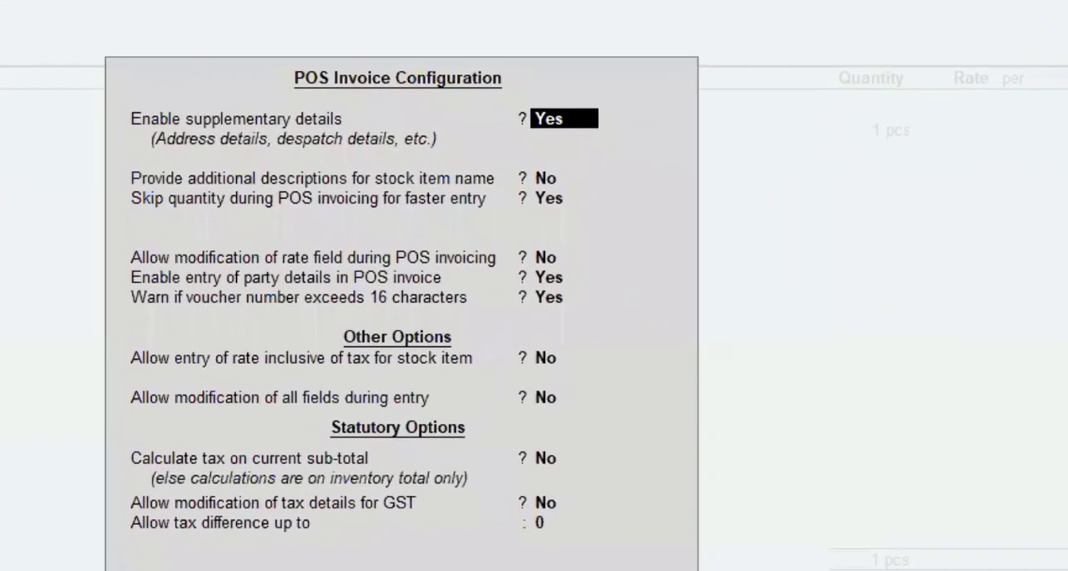
key(Return)
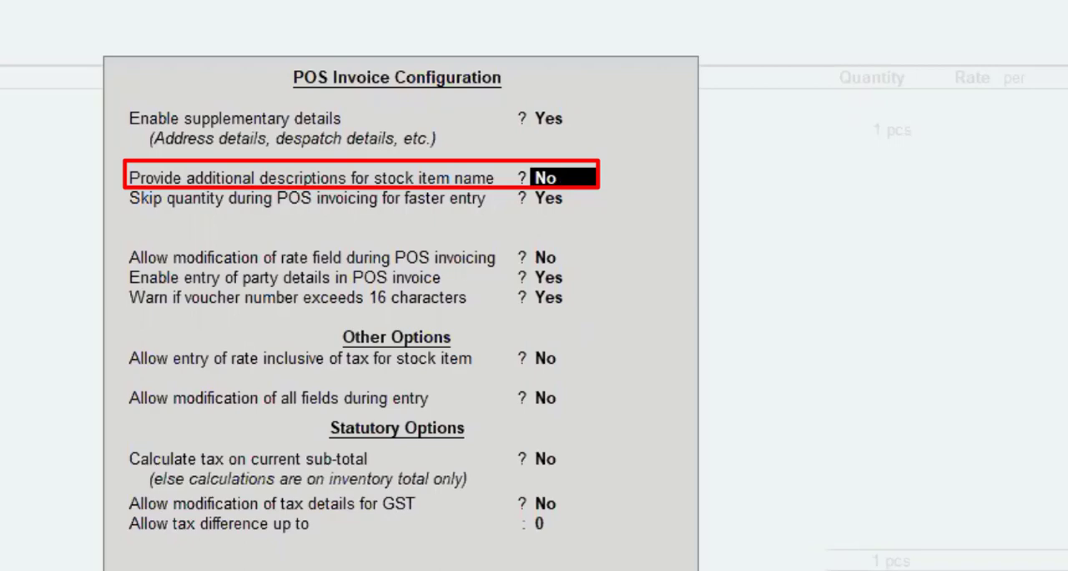
text(y)
key(Return)
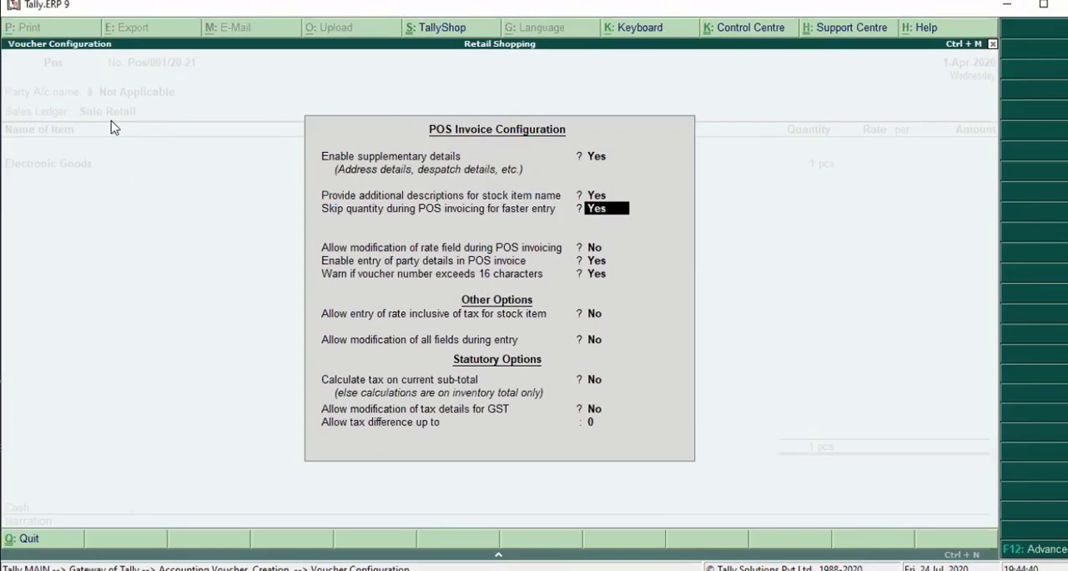
key(Return)
key(Return)
key(Return)
key(Return)
key(Return)
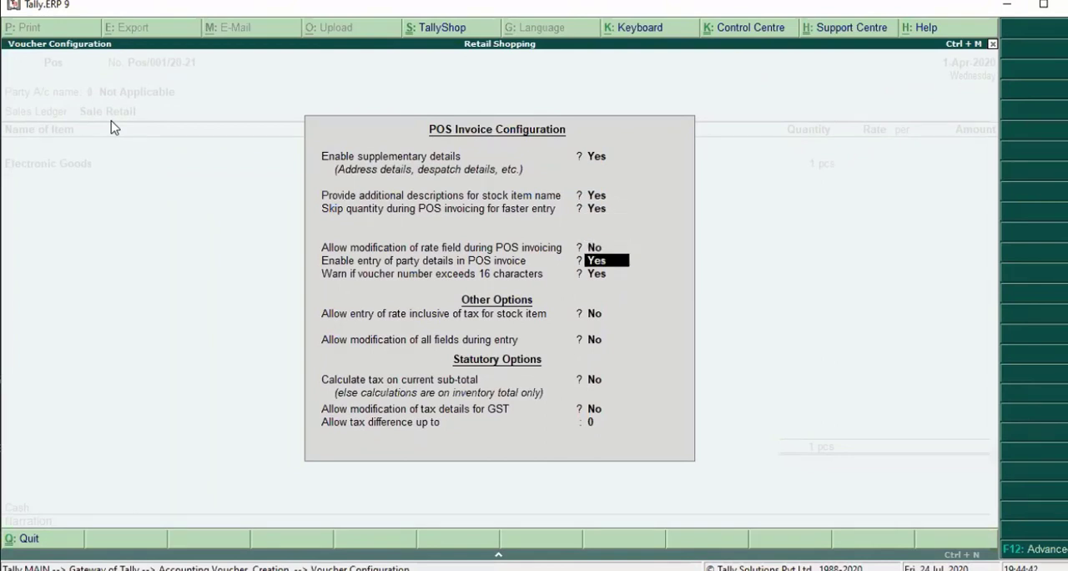
key(Return)
key(Return)
key(Return)
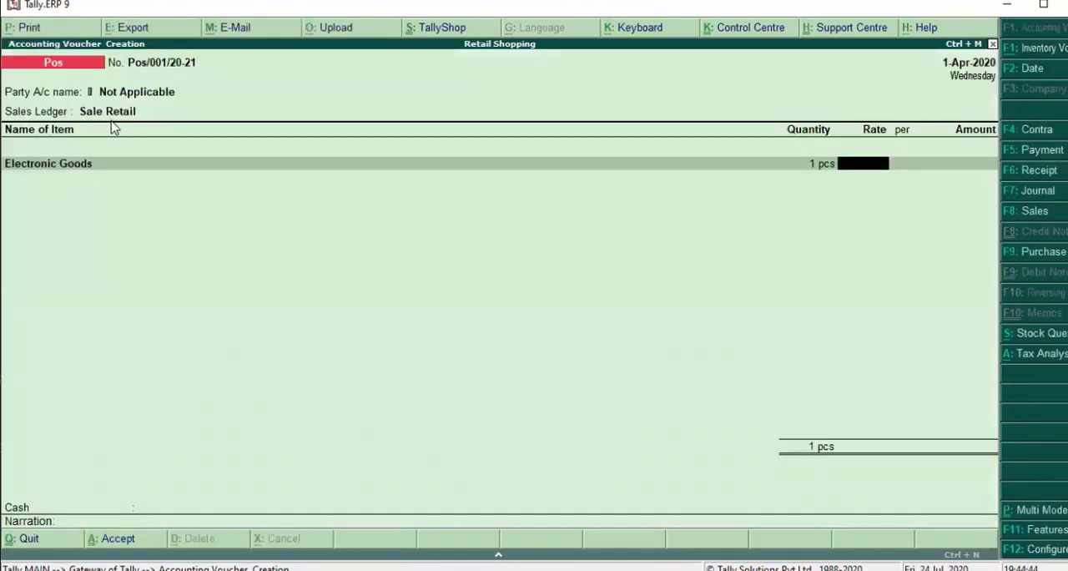
- Return to the Electronic Goods item line and add the description Redmi Note 8
key(BackSpace)
key(BackSpace)
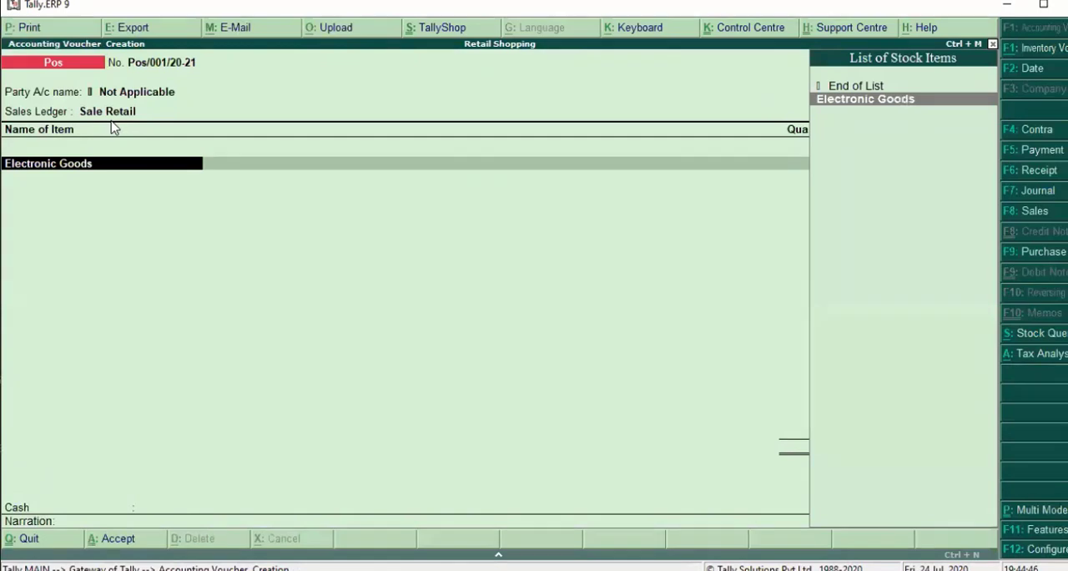
key(Return)
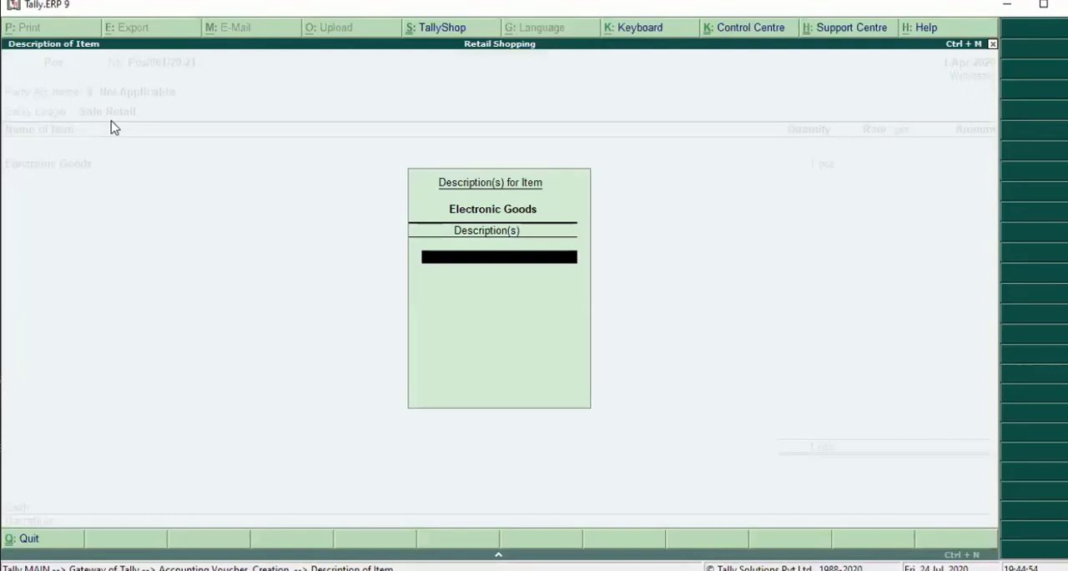
text(Redmi Note 8)
key(Return)
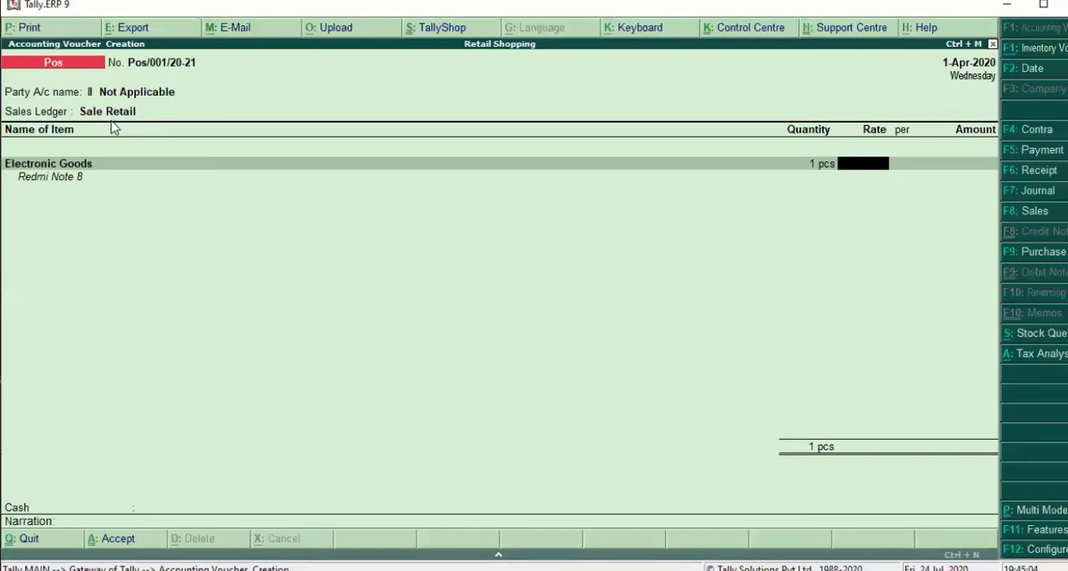
- Enter a rate of 10,000 per pcs for Electronic Goods and complete the item line
text(10000)
key(Return)
key(Return)
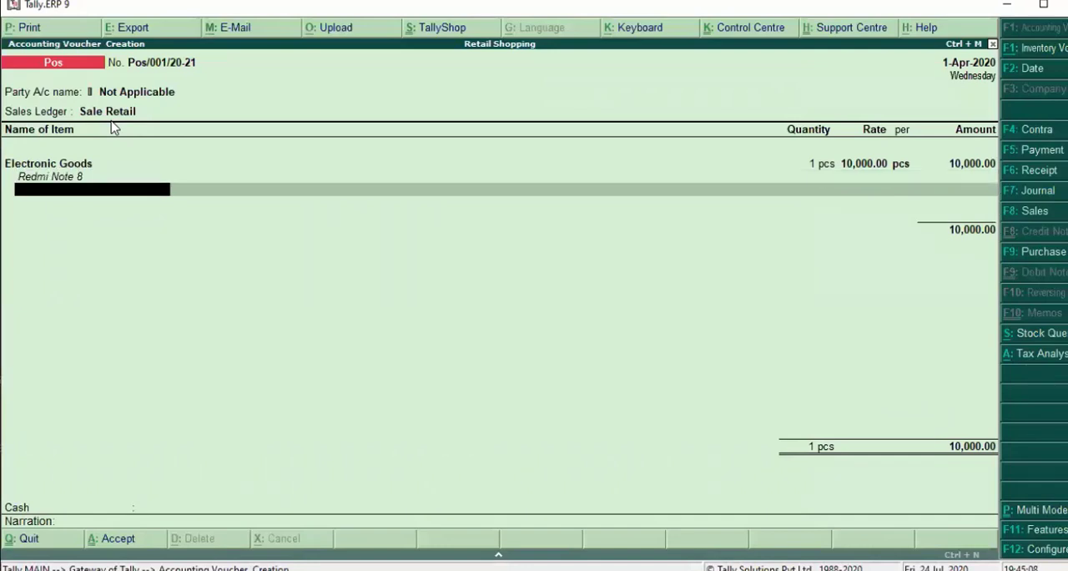
key(Return)
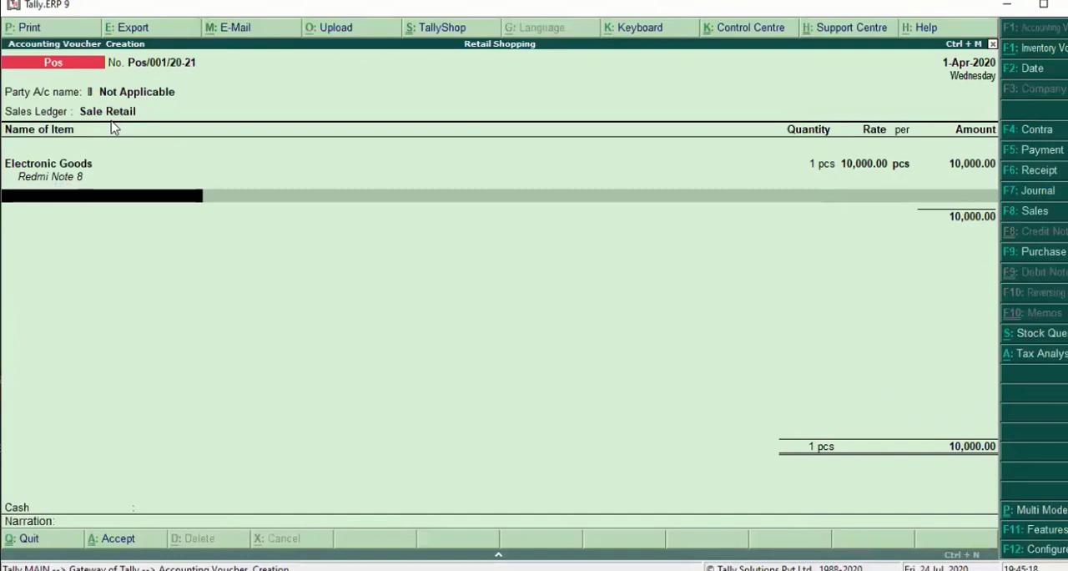
- Create a second stock item named Clothing under Primary with pcs as its unit and GST applicable
key(alt+c)
text(Clo)
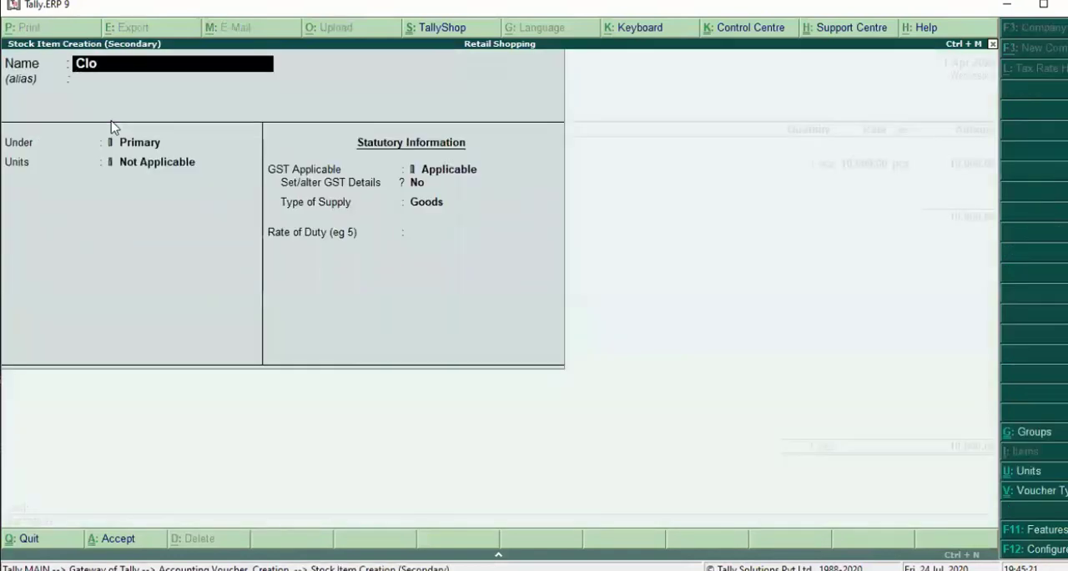
text(thing)
key(Return)
key(Return)
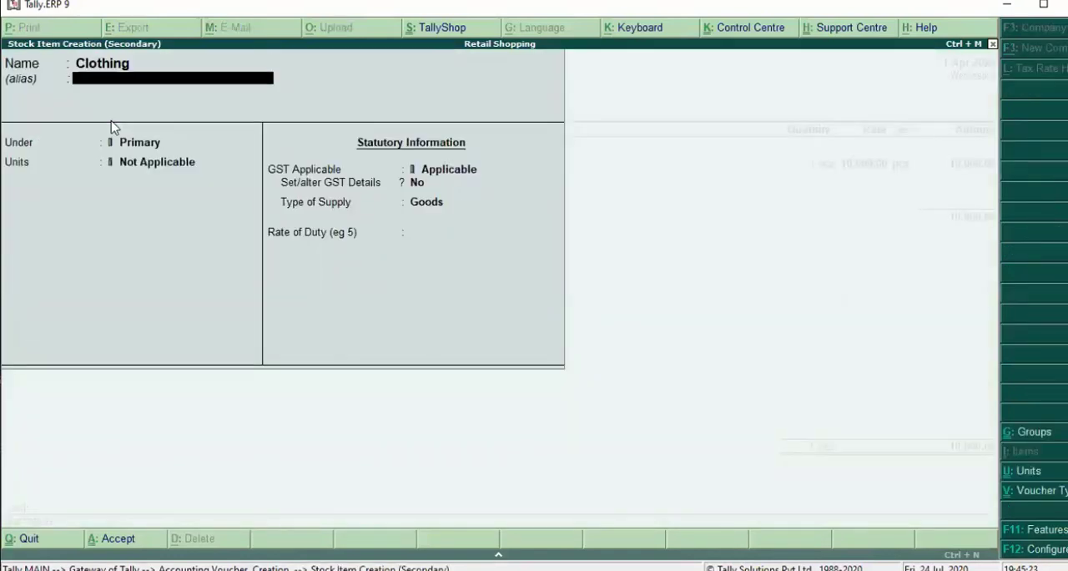
key(Return)
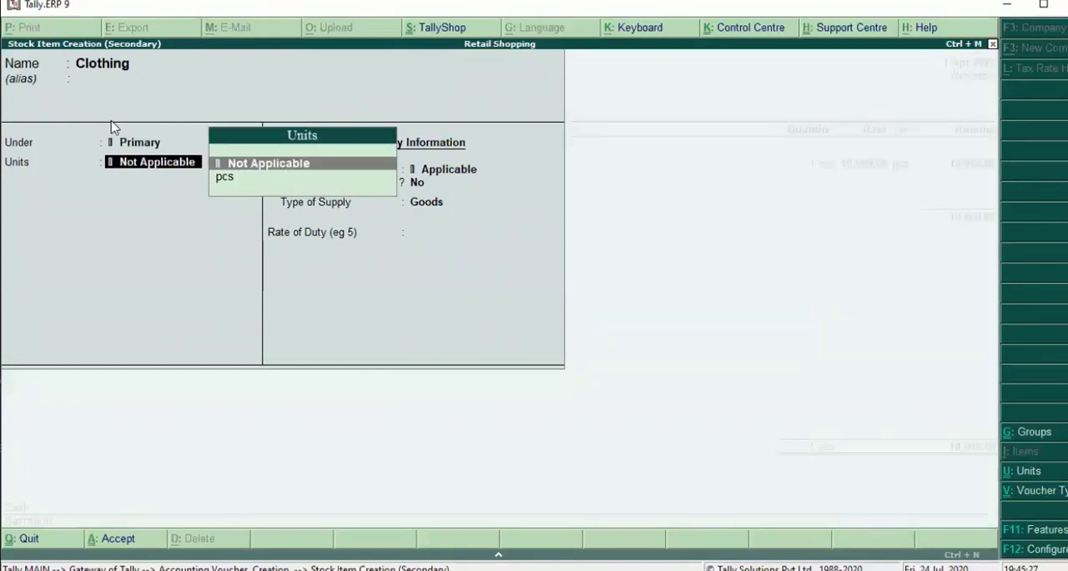
key(Down)
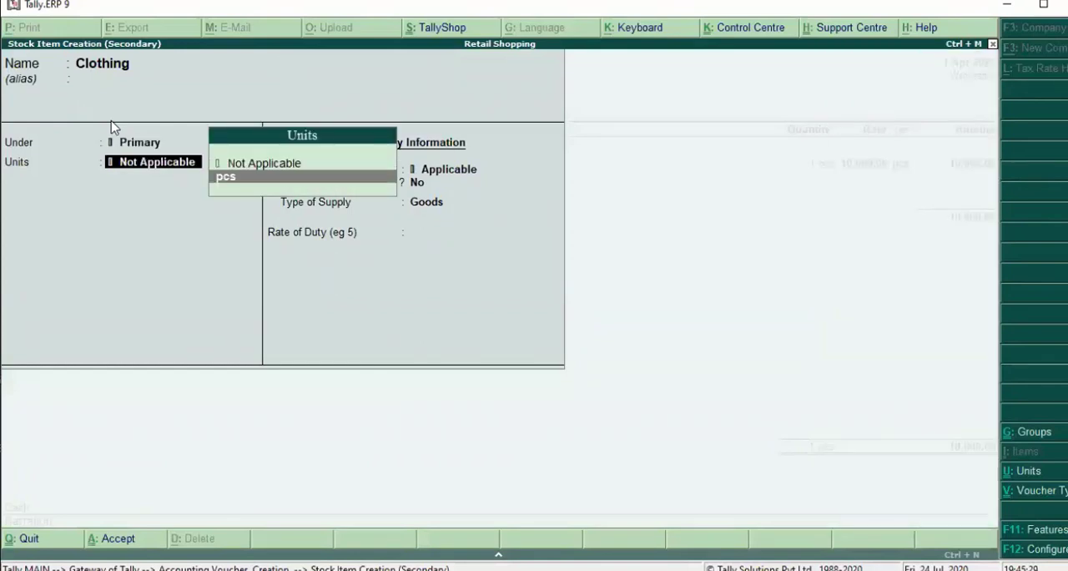
key(Return)
- Enable GST details for the Clothing stock item and enter the description Clothing with HSN/SAC 98776
key(Return)
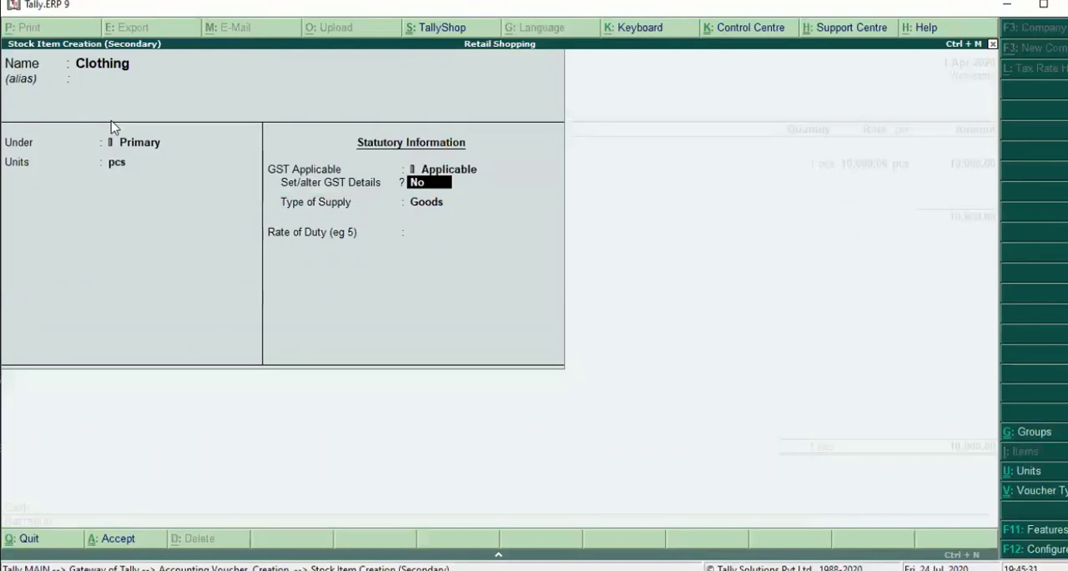
text(y)
key(Return)
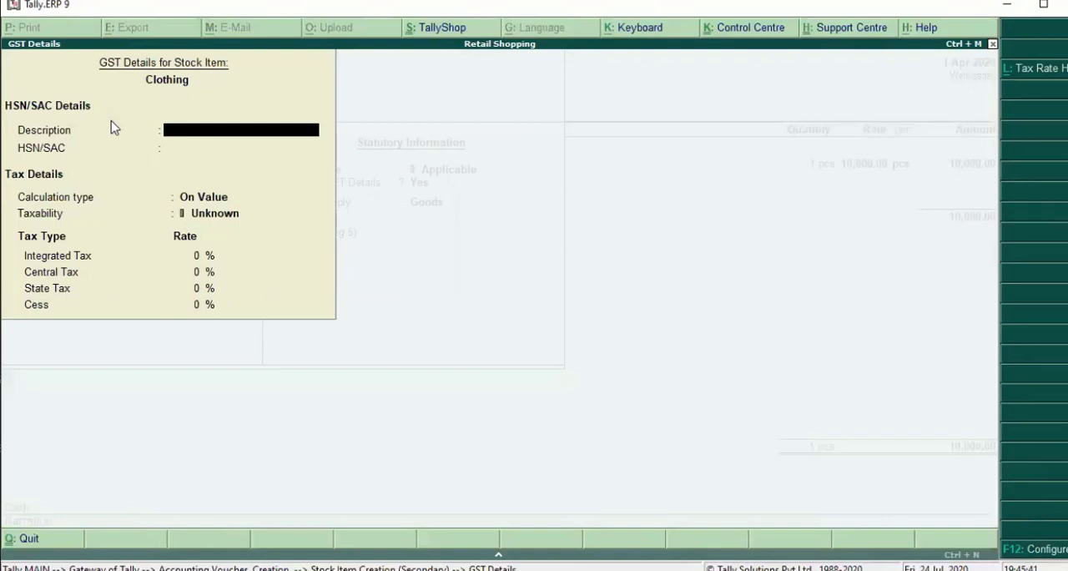
text(Clothing)
key(Return)
text(98776)
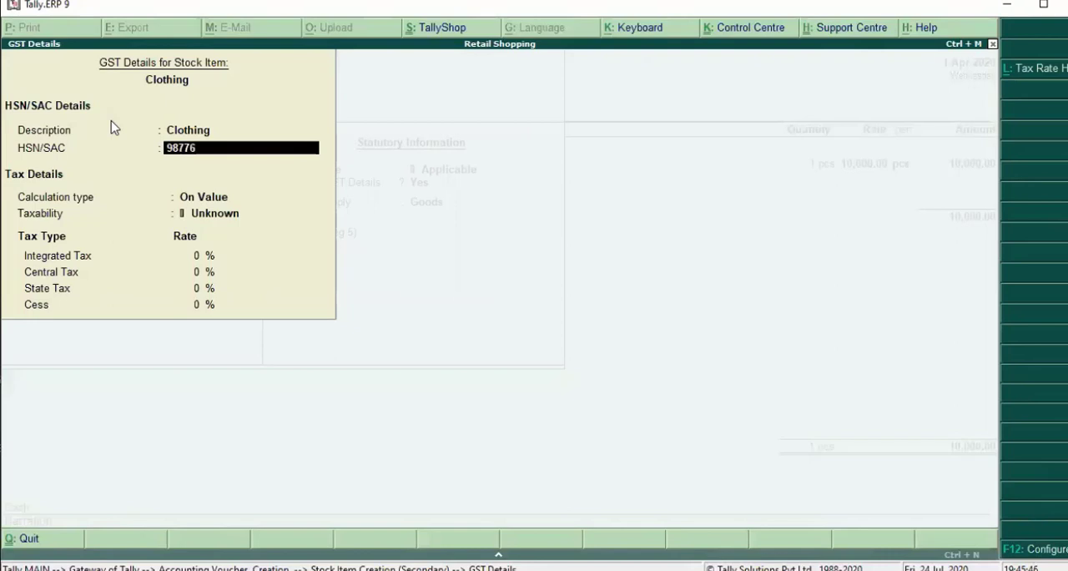
key(Return)
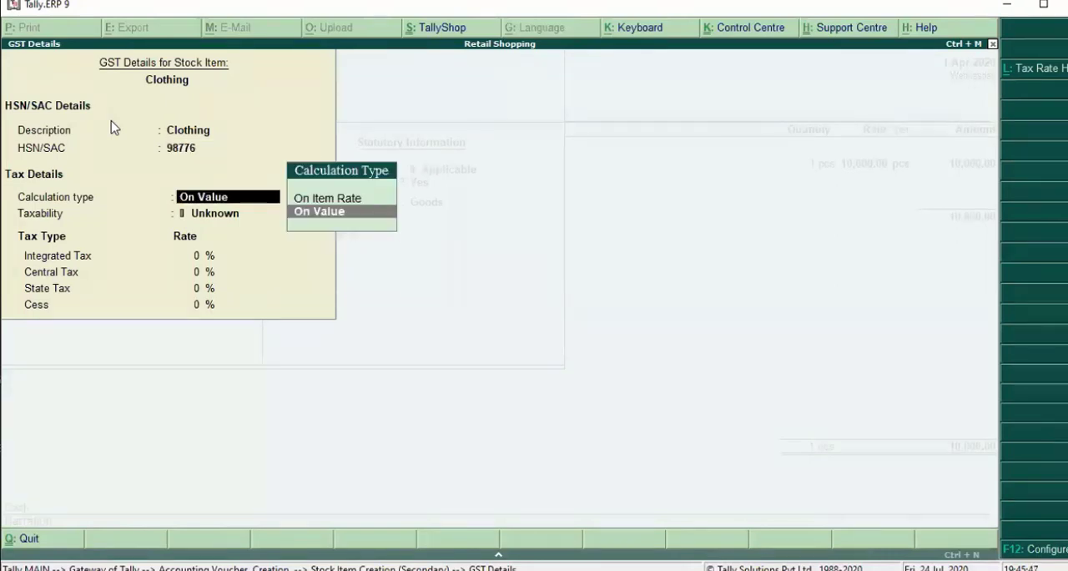
- Set Clothing's GST calculation to On Value, taxability to Taxable and integrated tax to 12%, keeping cess at 0%
key(Return)
key(Down)
key(Down)
key(Down)
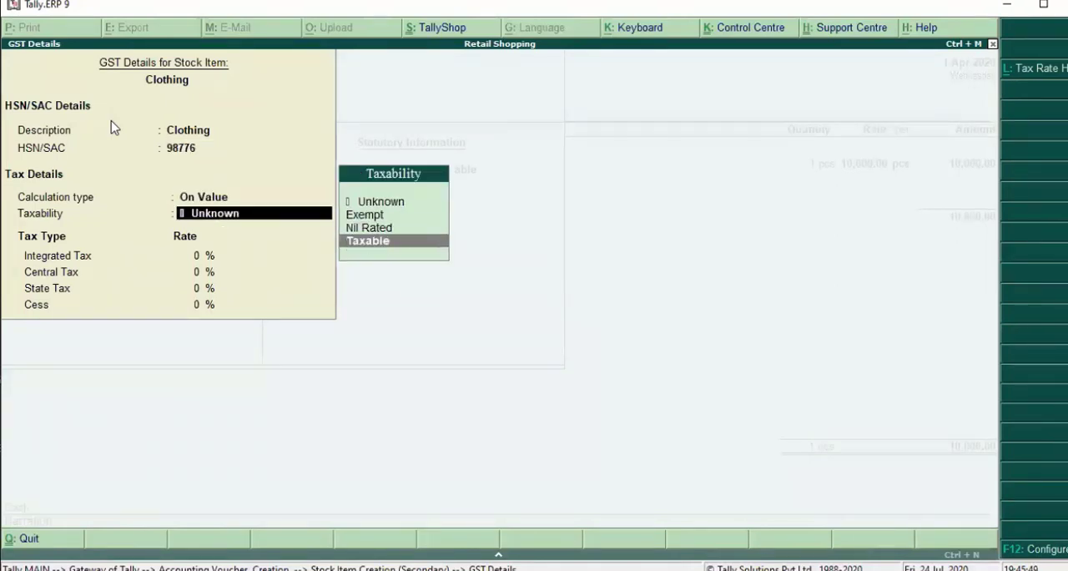
key(Return)
text(12)
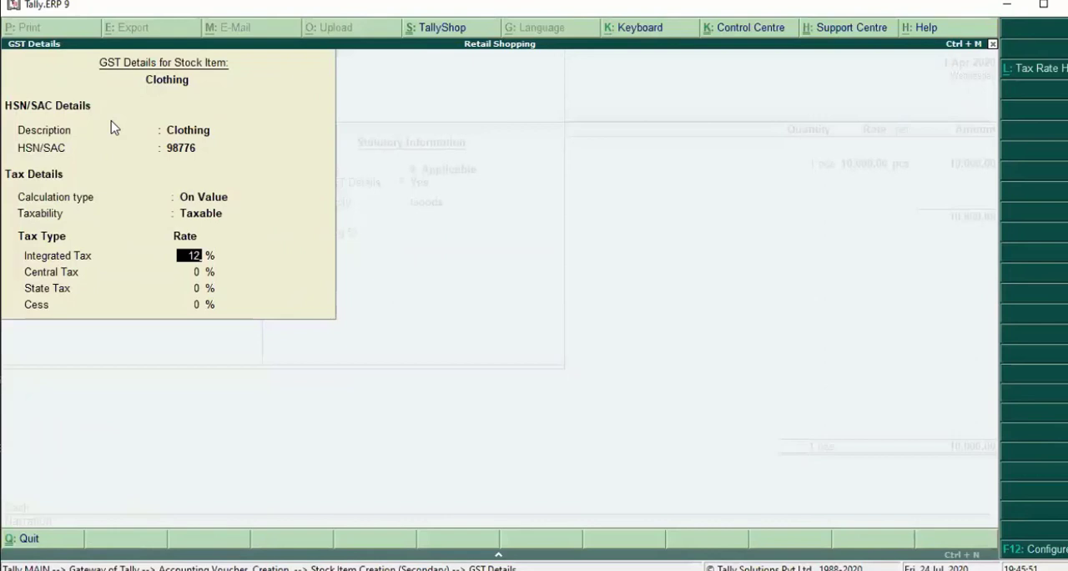
key(Return)
- Keep Goods as the supply type with a duty rate of 0 and save the Clothing stock item
key(Return)
key(Return)
key(Return)
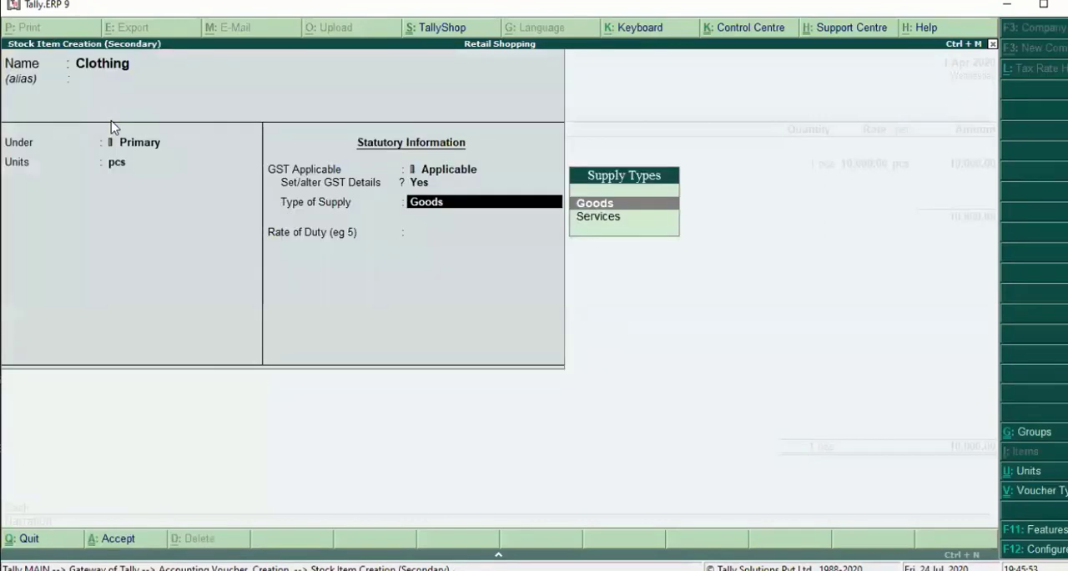
key(Return)
key(Return)
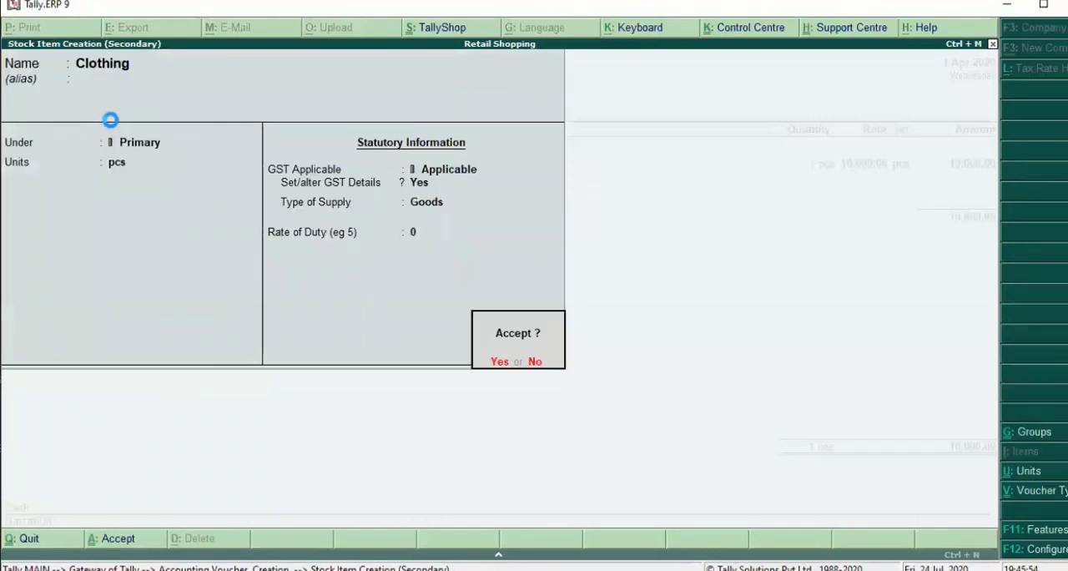
key(Return)
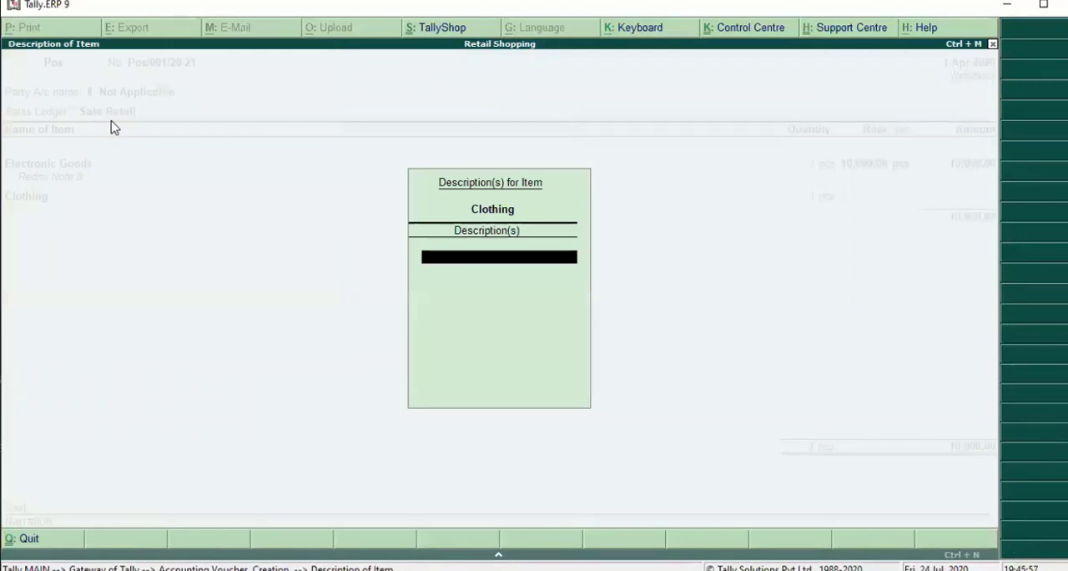
- Add the description Men Shirt to the Clothing item line
text(Men Shirt)
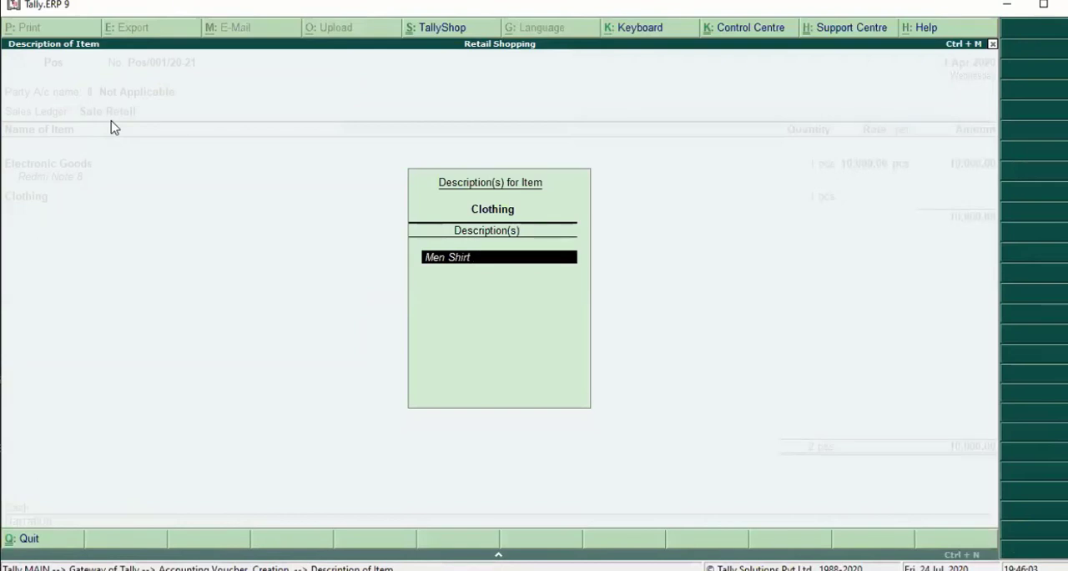
key(Return)
key(Return)
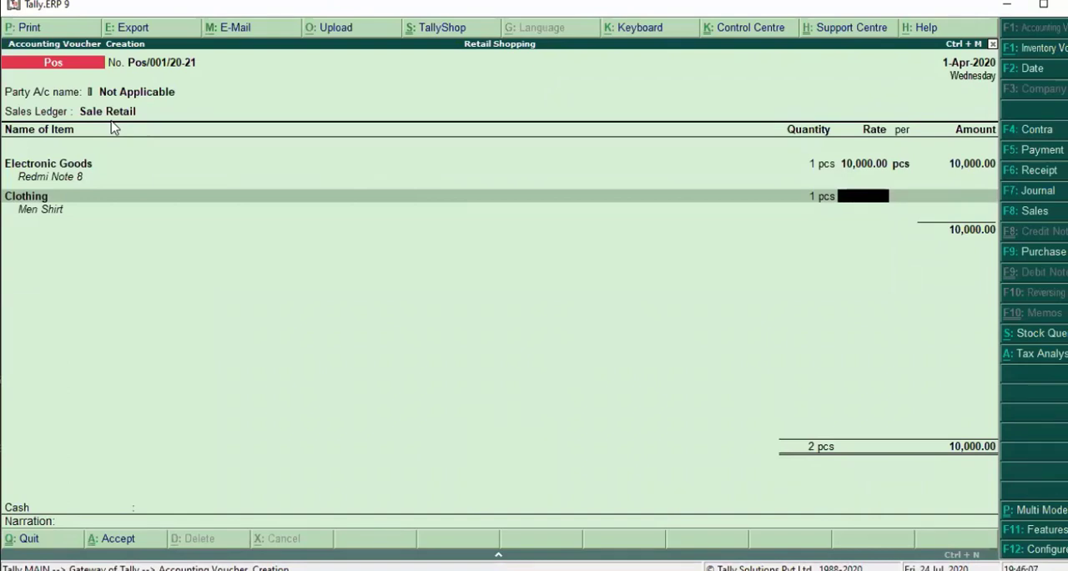
- Enter a rate of 700 per pcs for Clothing and complete its item line
text(700)
key(Return)
key(Return)
key(Return)
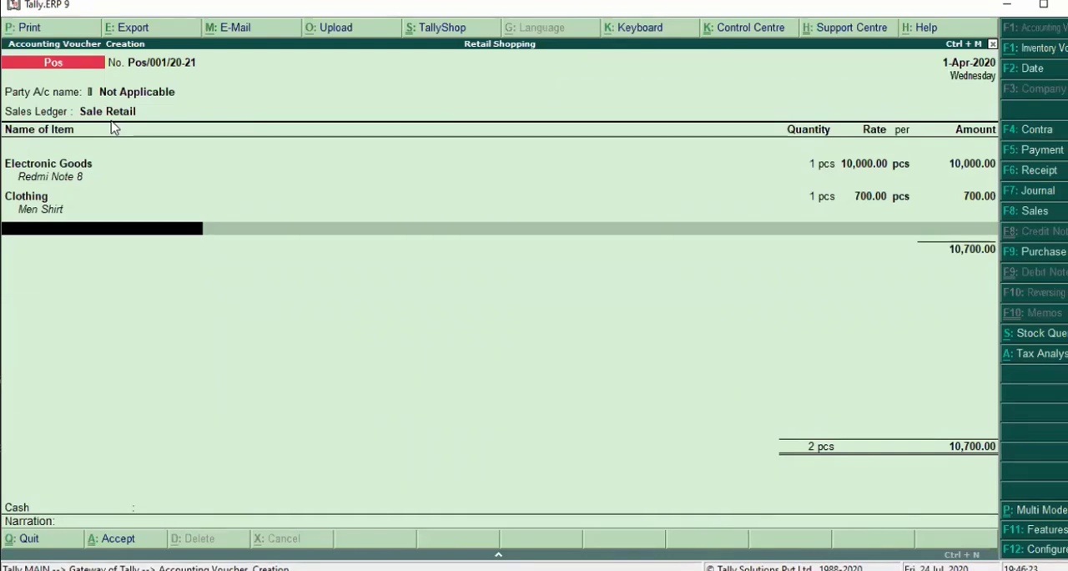
- Begin a third stock item named Shoes, placed under Primary
key(alt+c)
text(Shoes)
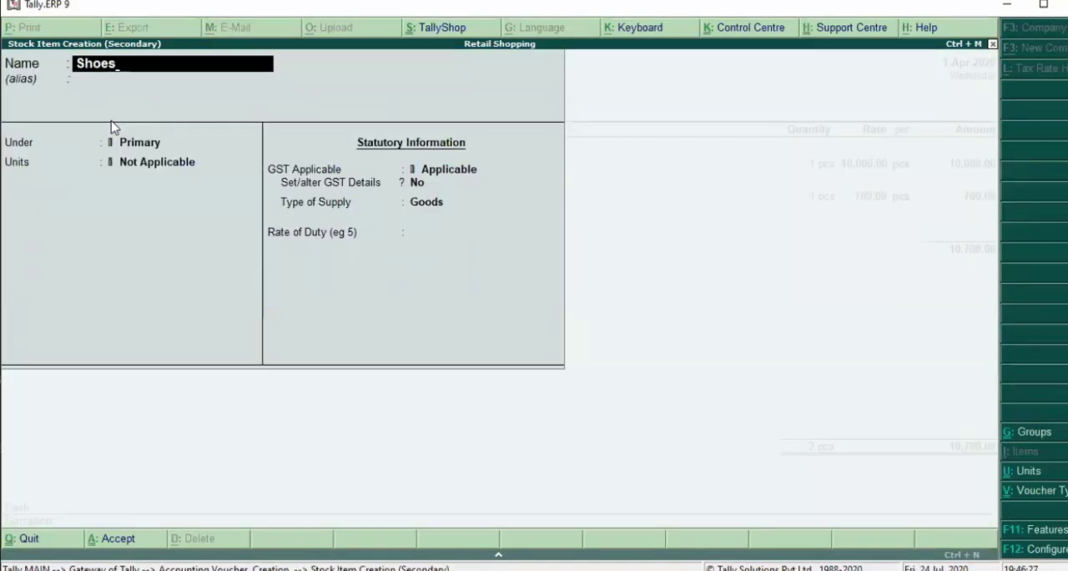
key(Return)
key(Return)
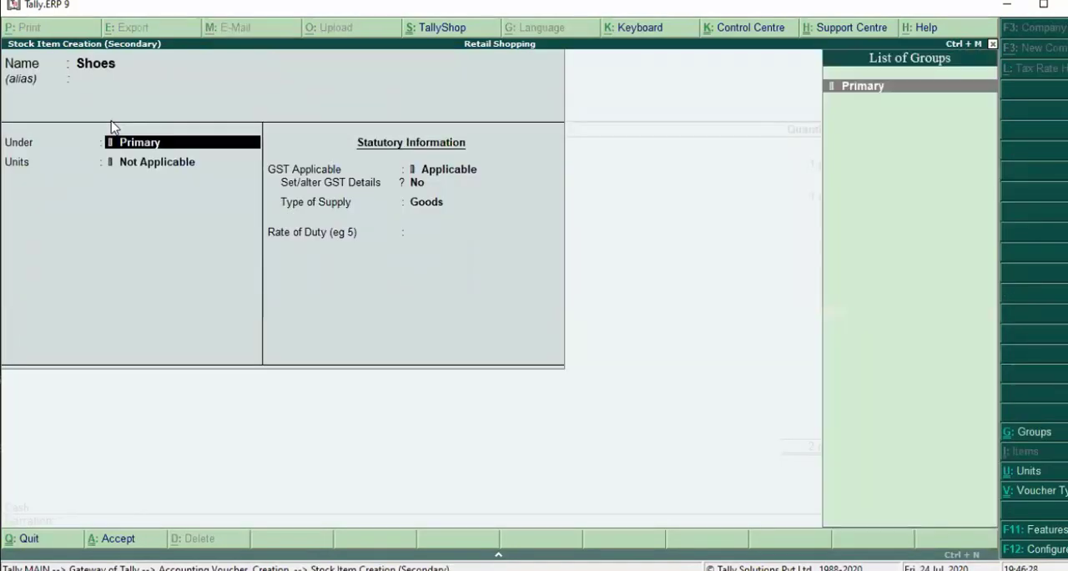
key(Return)
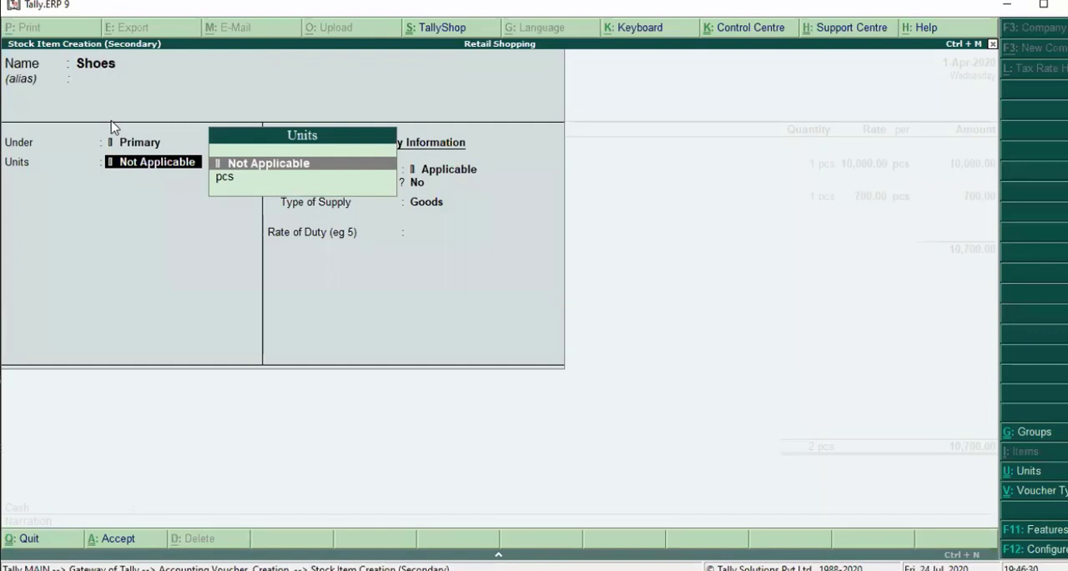
- Create a simple unit with symbol pairs, quantity code PRS-PAIRS and 0 decimal places as the unit for Shoes
key(alt+c)
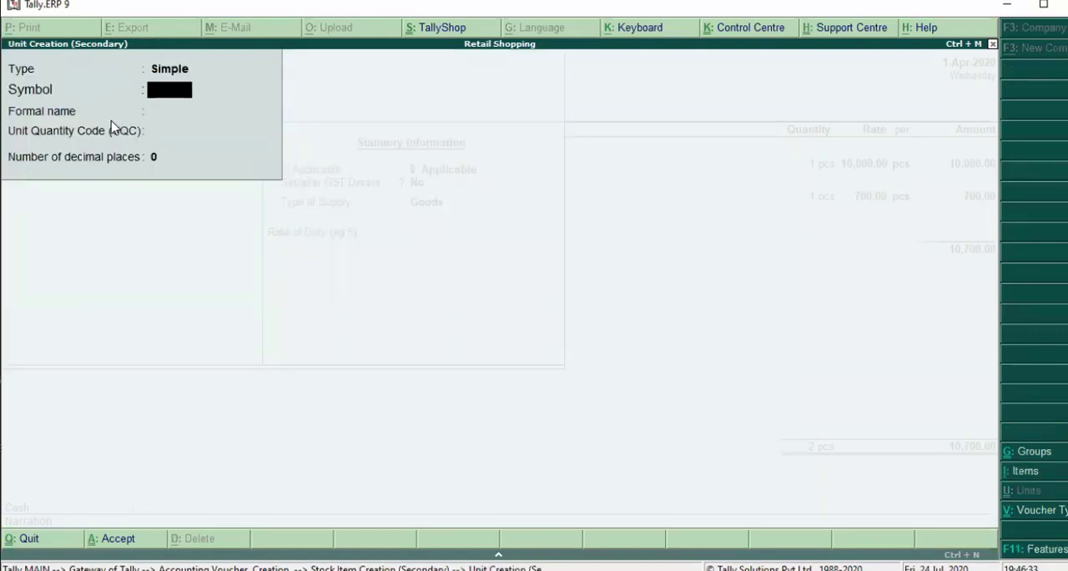
text(pairs)
key(Return)
key(Return)
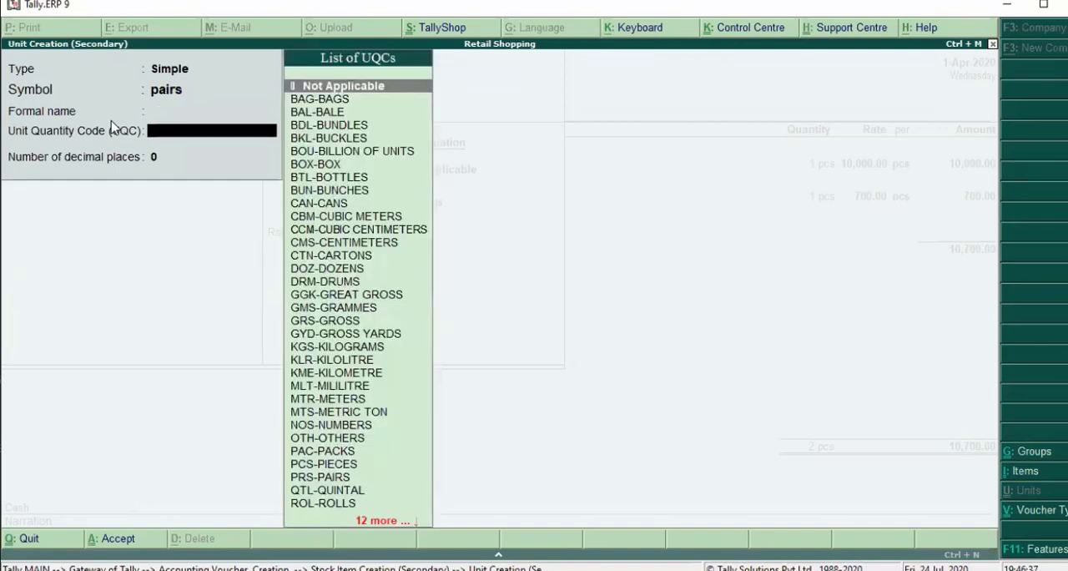
text(p)
key(Down)
key(Down)
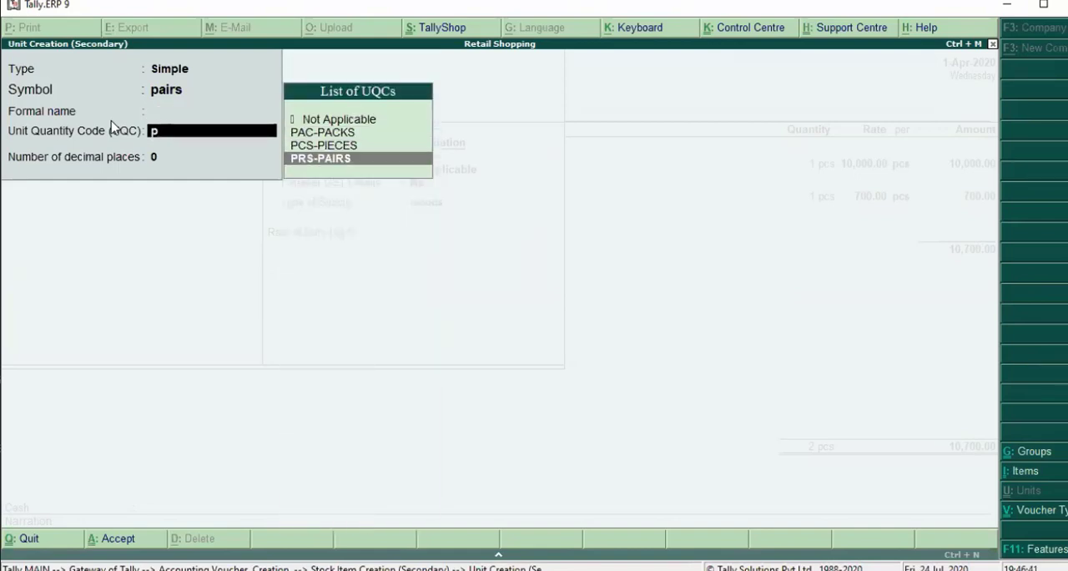
key(Return)
key(Return)
- Keep GST applicable for Shoes and enable its GST details with the description Shoes and HSN/SAC 98798
key(Return)
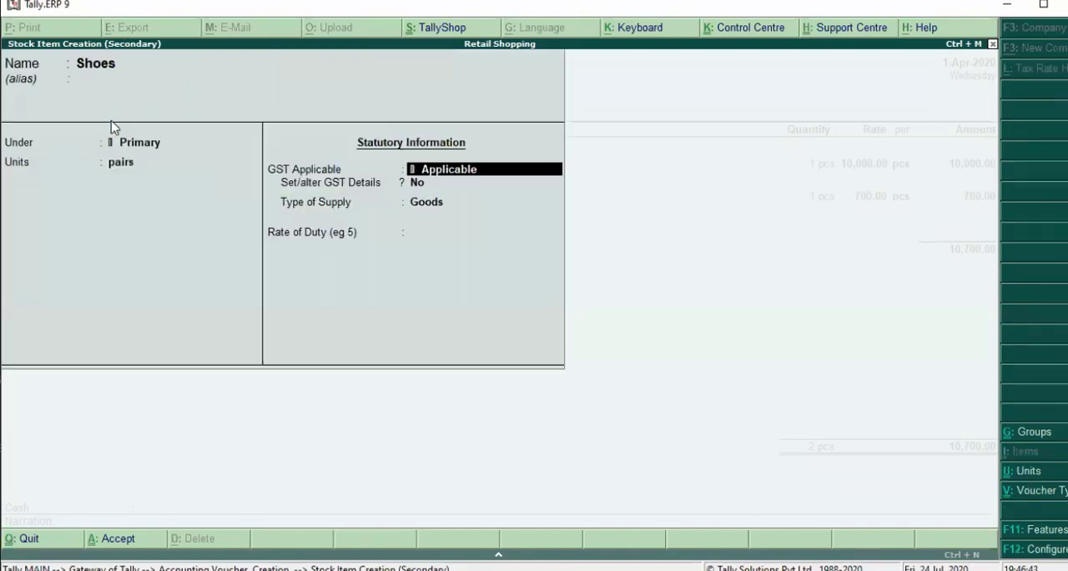
key(Return)
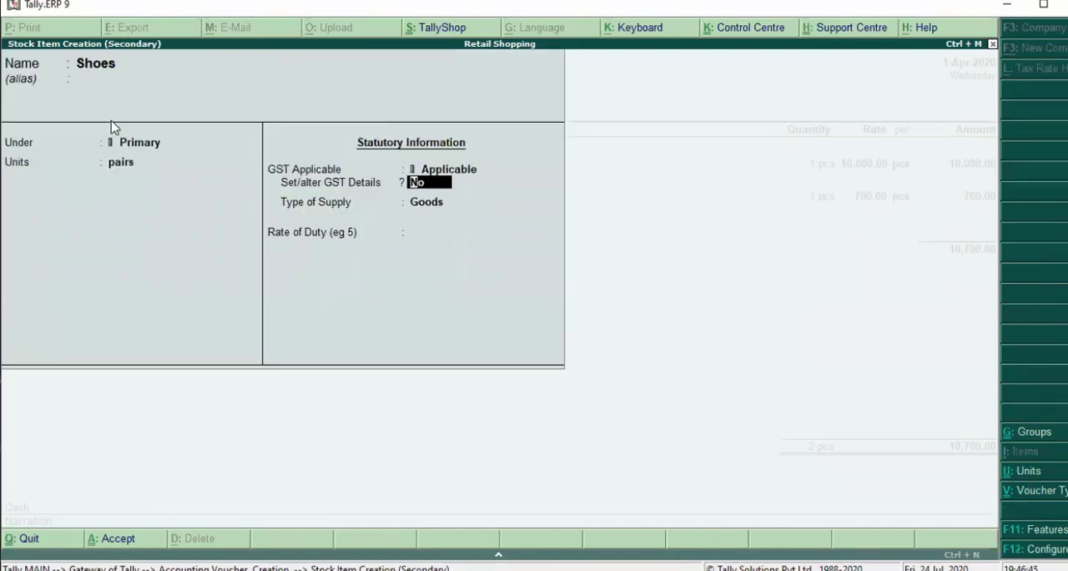
key(y)
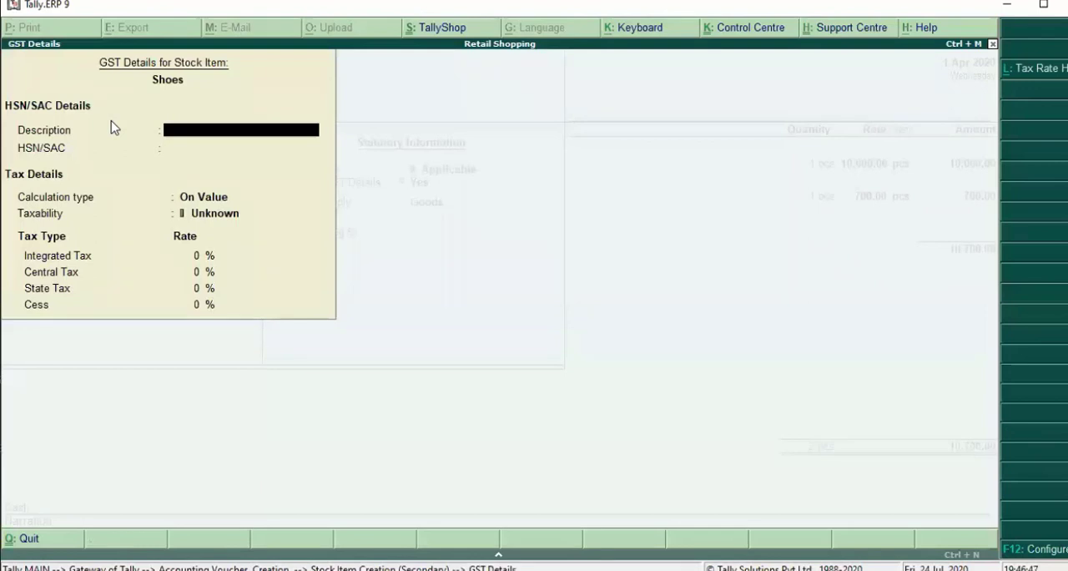
text(Shoes)
key(Return)
text(98798)
key(Return)
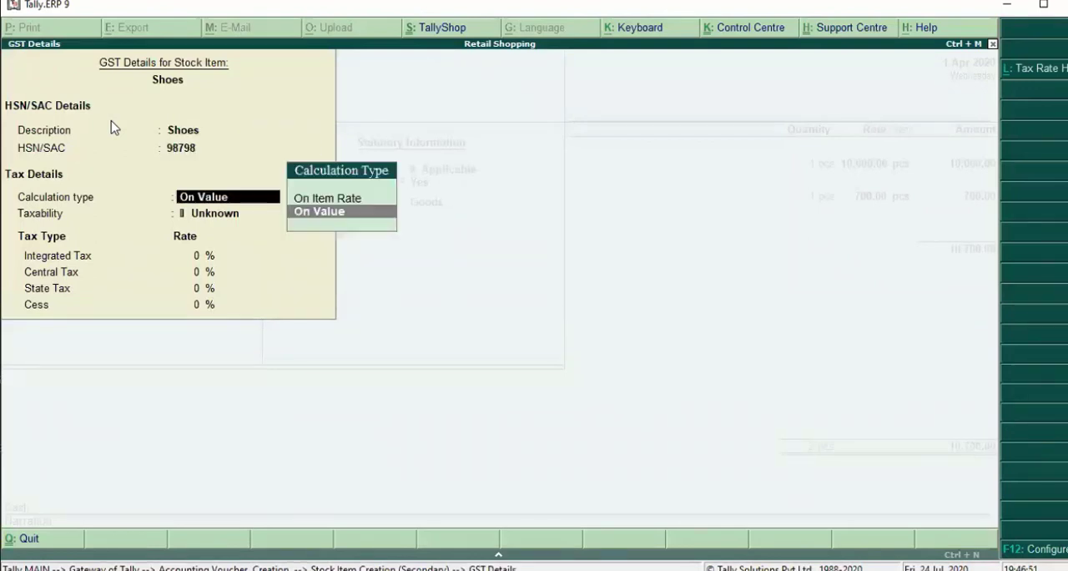
- Set Shoes' GST calculation to On Value, taxability to Taxable and integrated tax to 5%
key(Return)
key(Down)
key(Down)
key(Down)
key(Return)
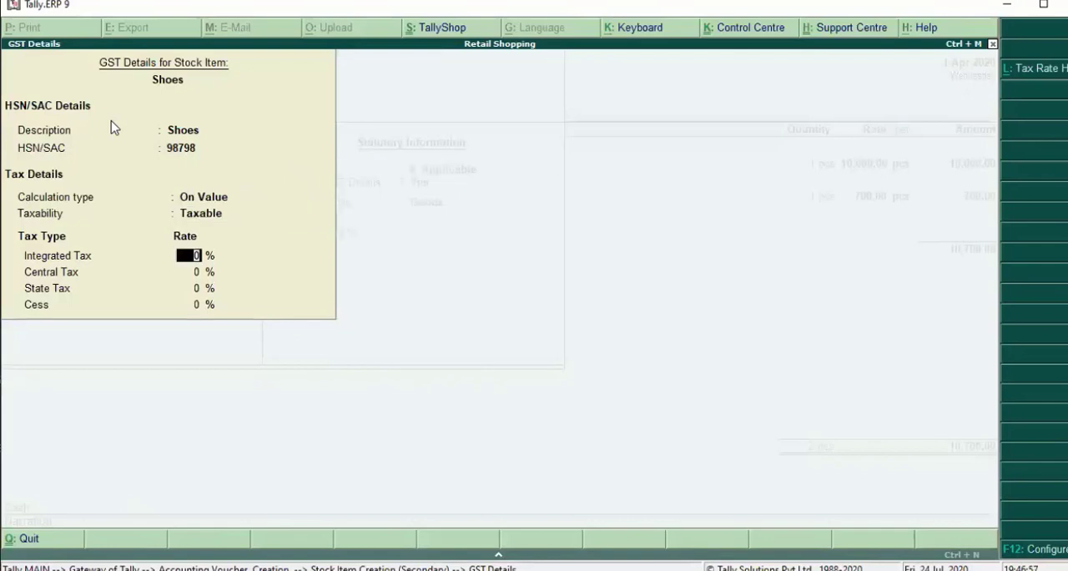
text(5)
key(Return)
key(Return)
key(Return)
key(Return)
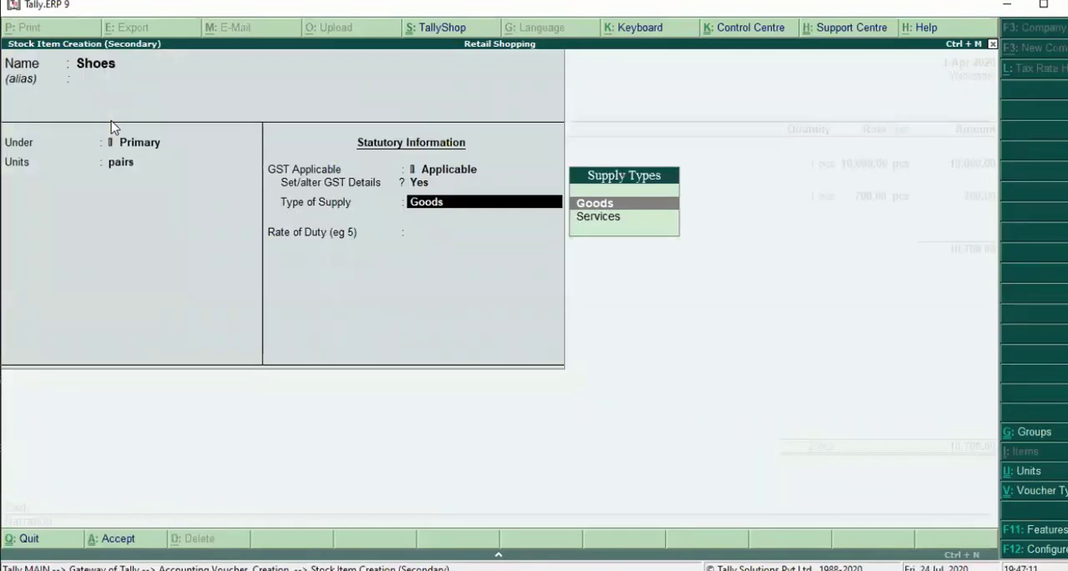
- Keep Goods as the supply type with a duty rate of 0 and save the Shoes stock item
key(Return)
key(Return)
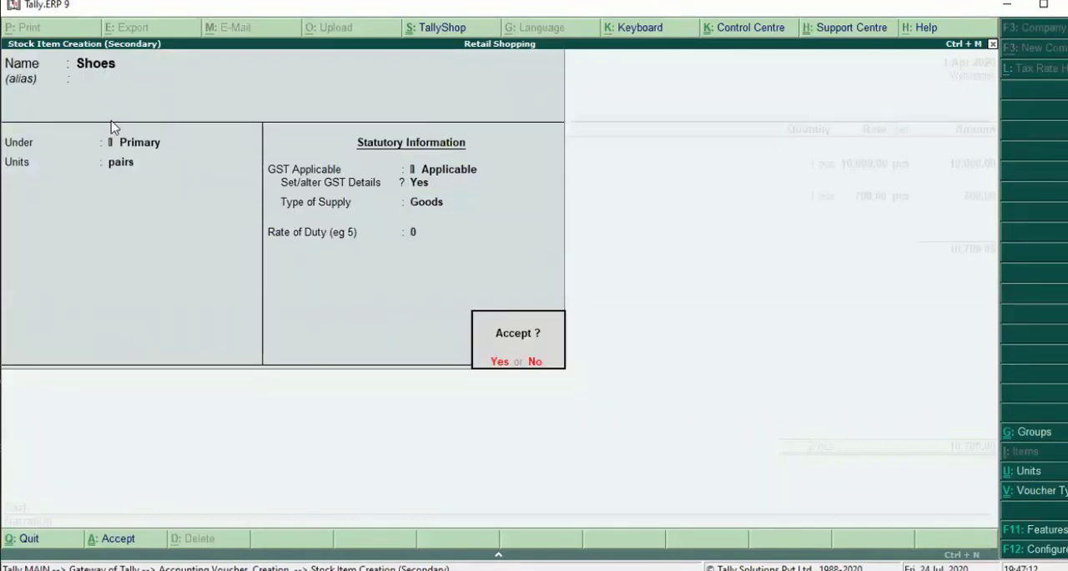
key(Return)
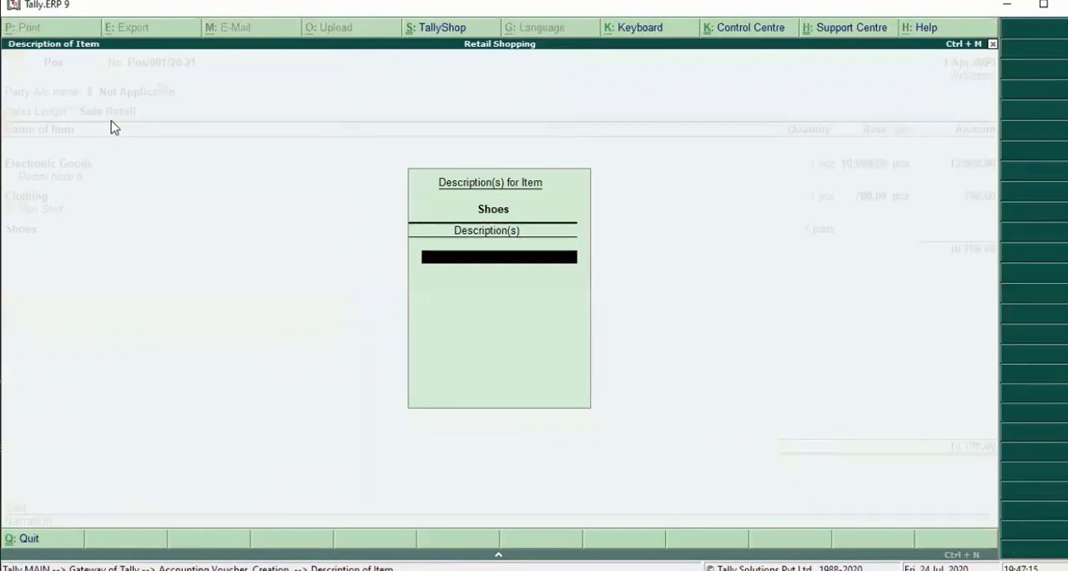
- Add the description Shoes to the Shoes item line
text(Shoes)
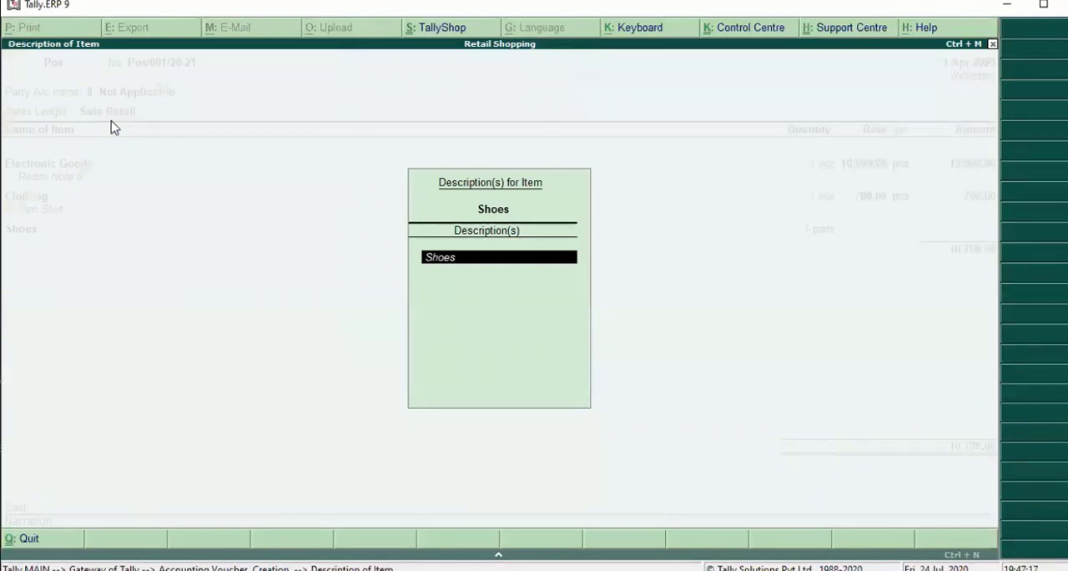
key(Return)
key(Return)
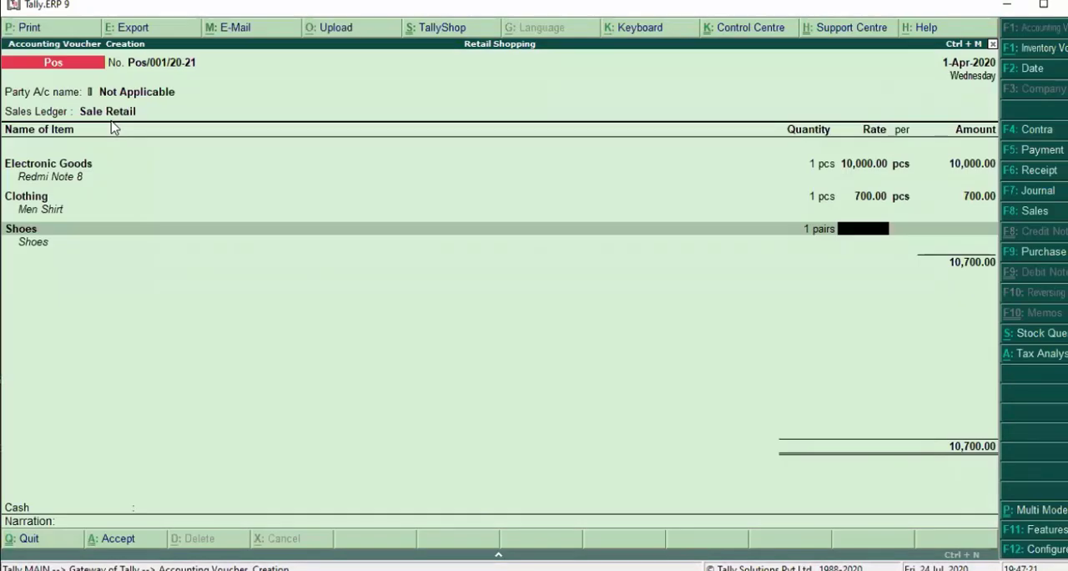
- Enter a rate of 870 per pairs for Shoes and end the item list to reach the ledger lines
text(870)
key(Return)
key(Return)
key(Return)
key(Return)
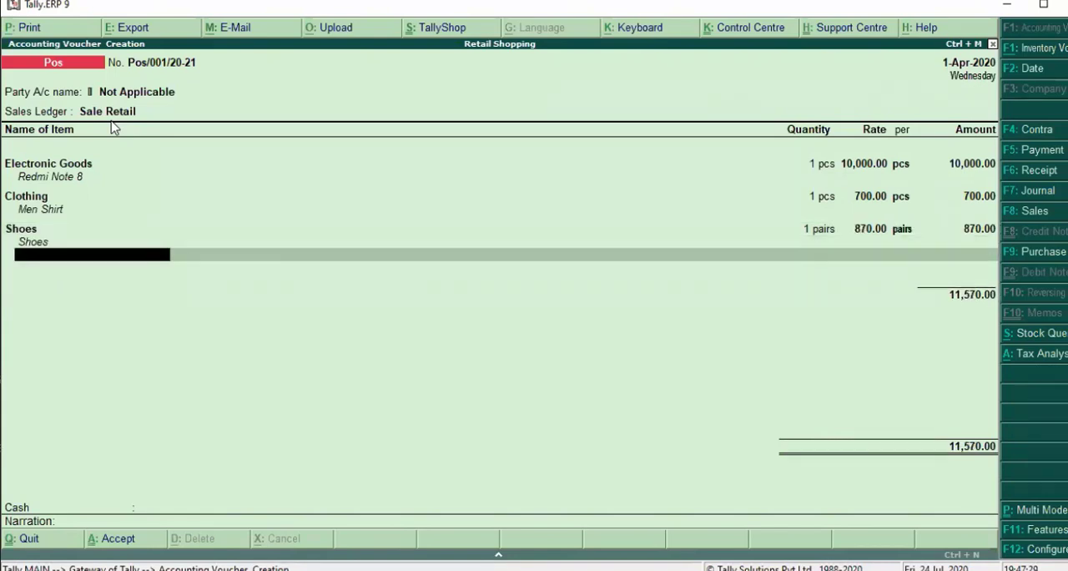
key(Return)
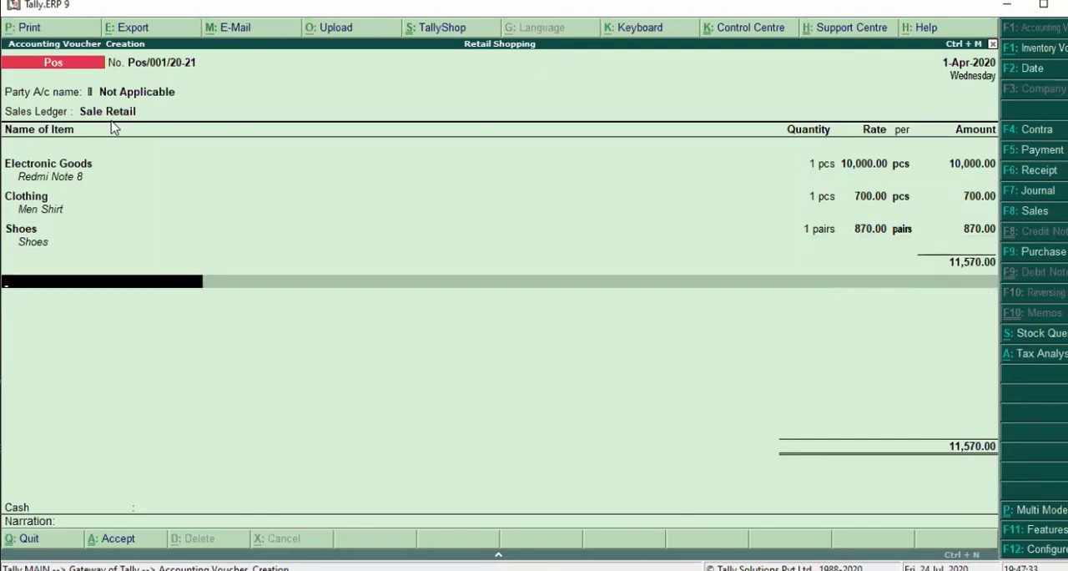
- Start a new ledger named Cgst from the invoice's ledger line and place it under Duties & Taxes
key(alt+c)
text(Cgst)
key(Return)
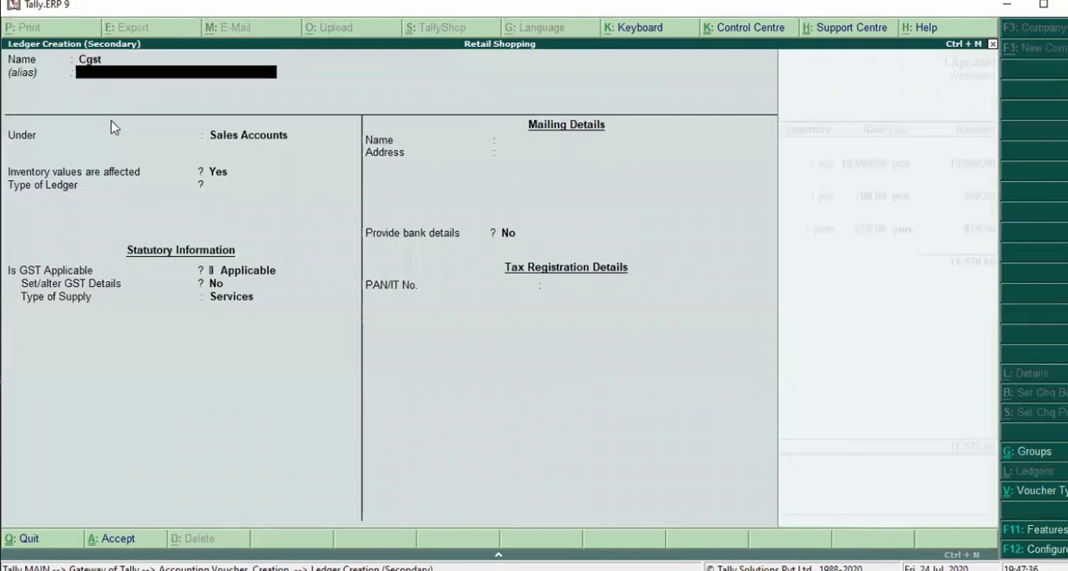
key(Return)
text(D)
key(Down)
key(Down)
key(Down)
key(Return)
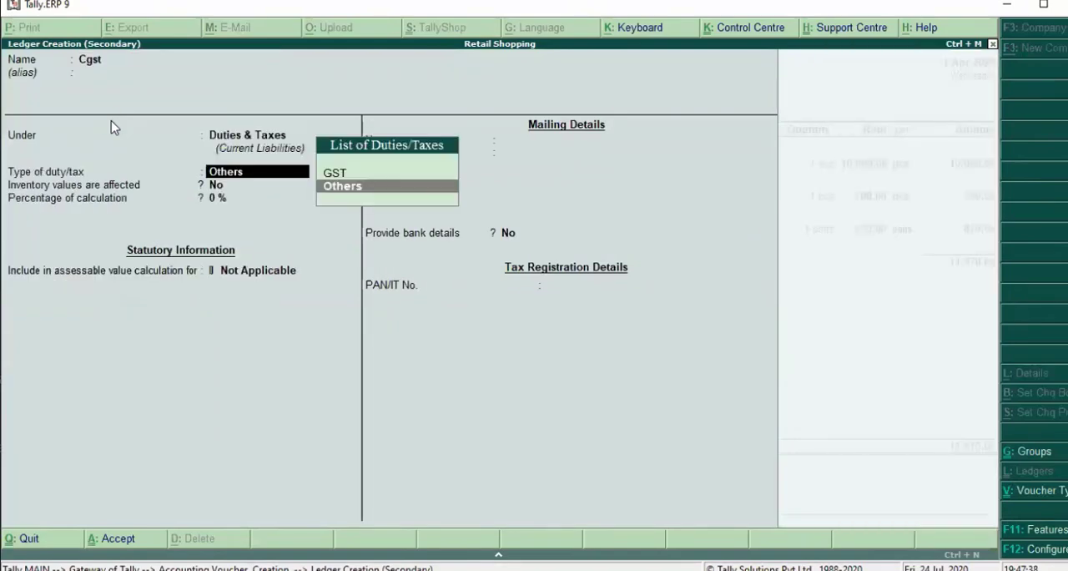
- Set Cgst's duty type to GST and tax type to Central Tax, save the ledger and accept its invoice line
key(Up)
key(Return)
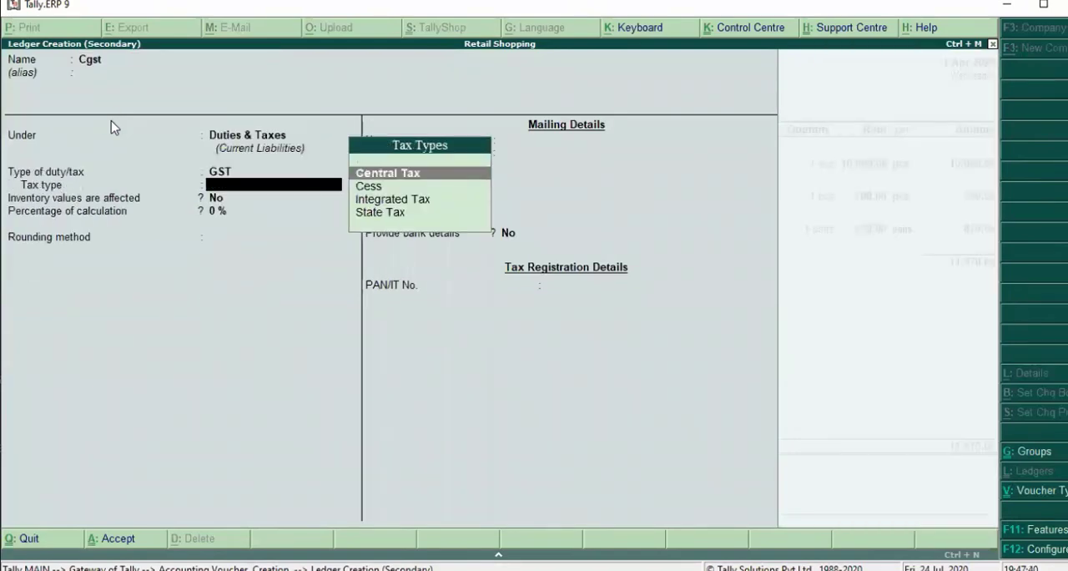
key(Return)
key(Return)
key(Return)
key(Return)
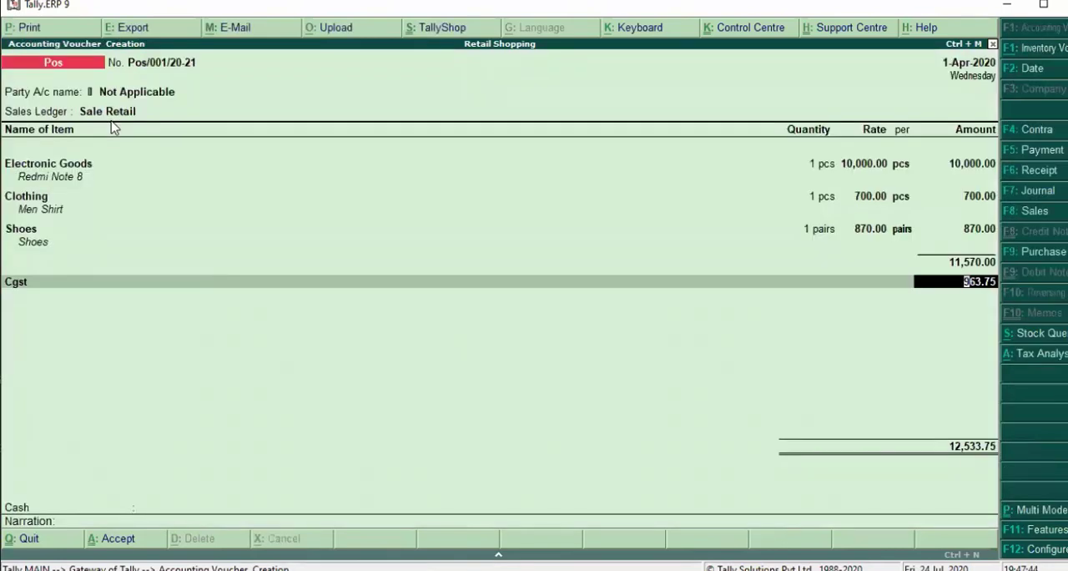
key(Return)
- Start a new ledger named Sgst for the next invoice line, keeping it under Duties & Taxes
key(alt+c)
text(Sgst)
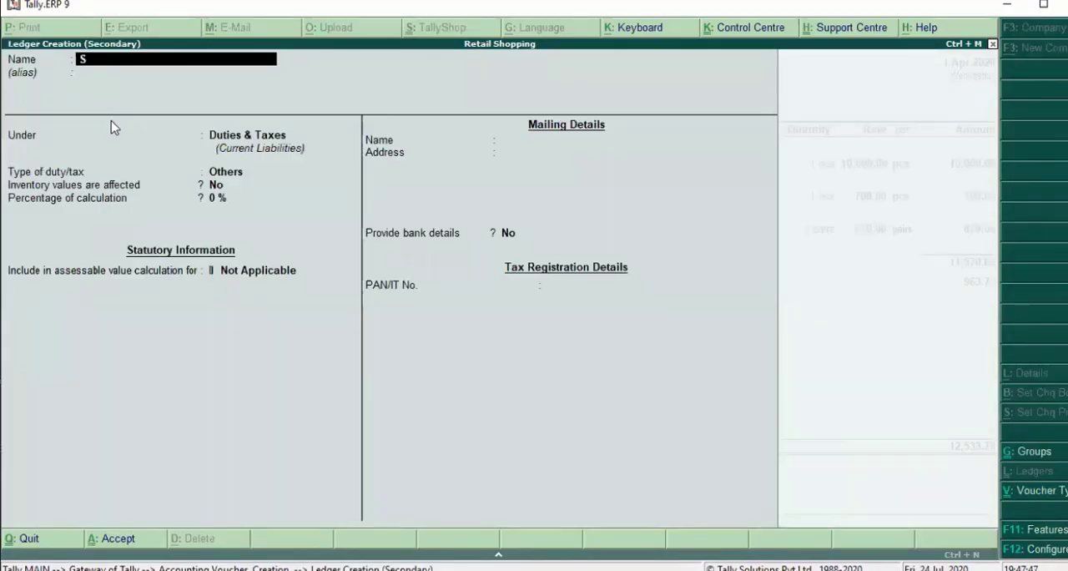
key(Return)
key(Return)
- Set Sgst's duty type to GST and tax type to State Tax, and save it onto the invoice
key(Return)
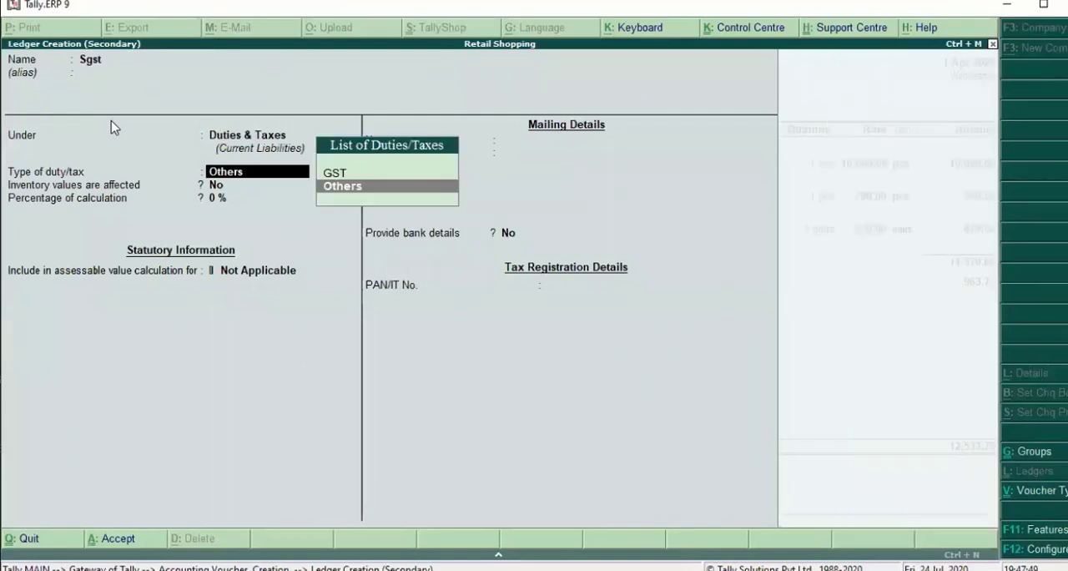
key(Up)
key(Return)
key(Down)
key(Down)
key(Down)
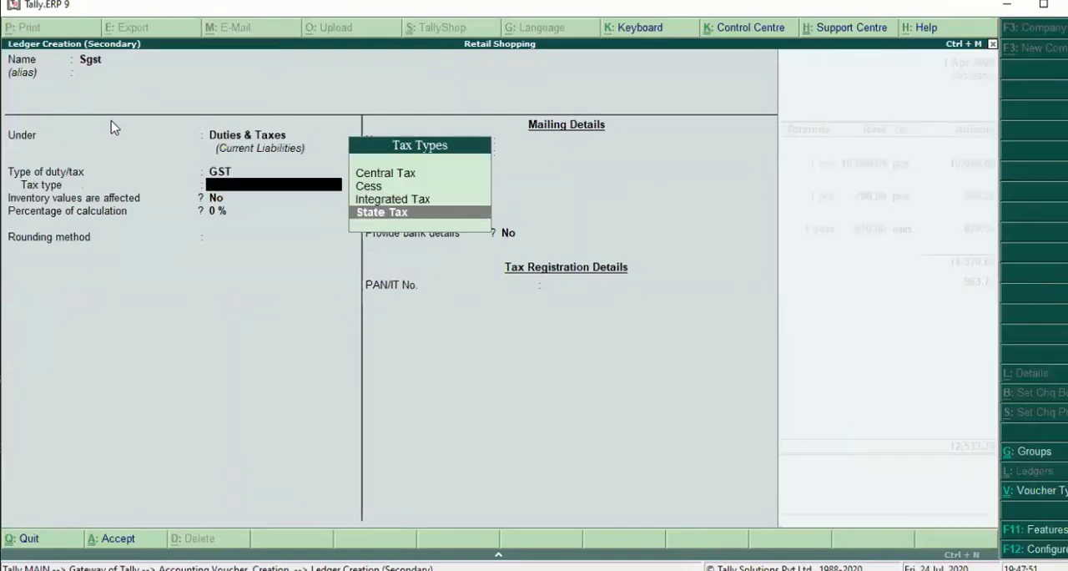
key(Return)
key(Return)
key(Return)
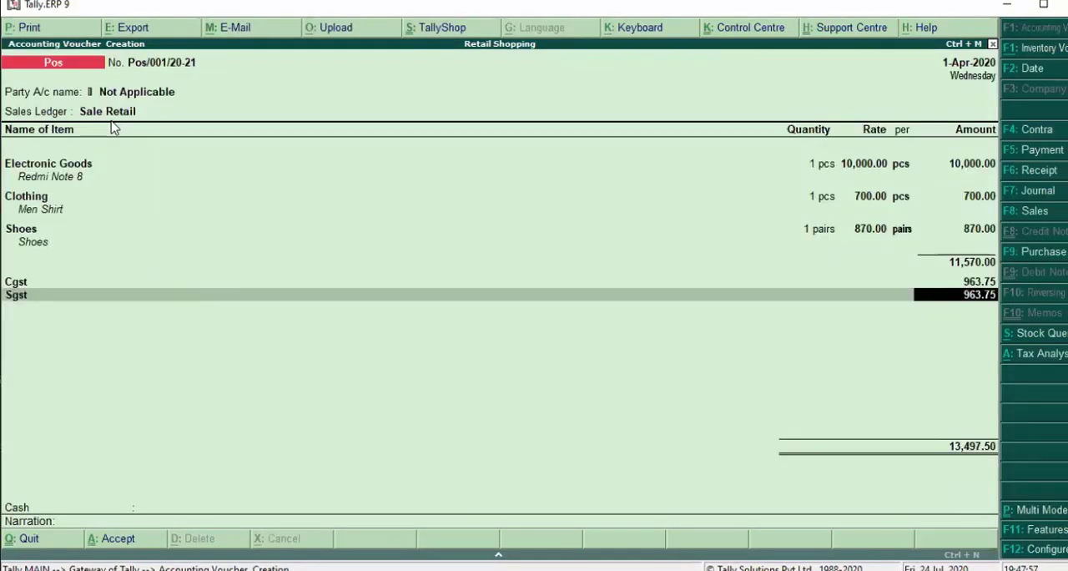
- Examine the invoice's tax analysis in detailed form, checking each item's central and state tax, and return to the voucher
key(alt+a)
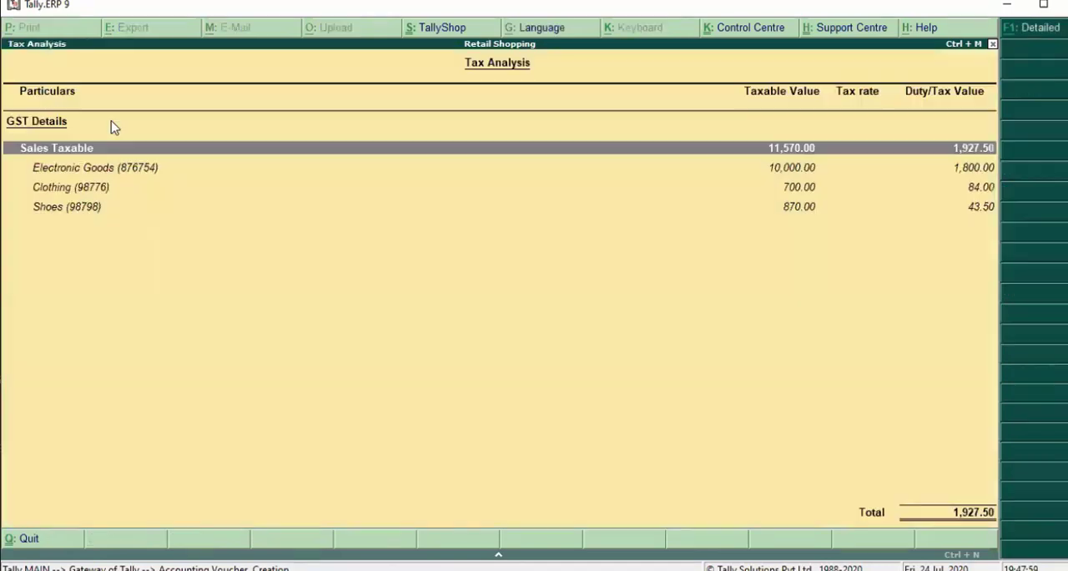
key(alt+F1)
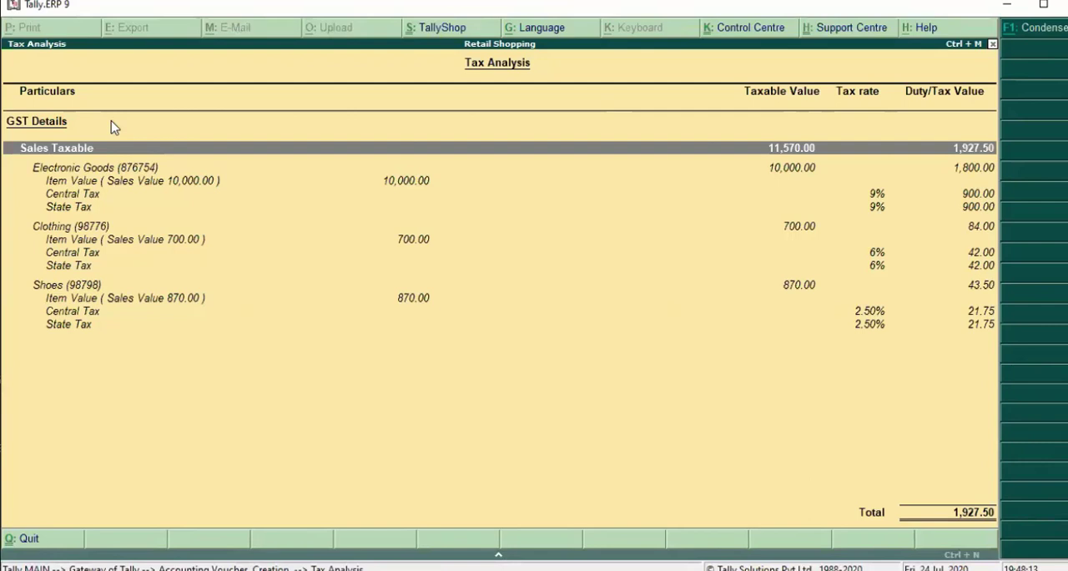
key(Escape)
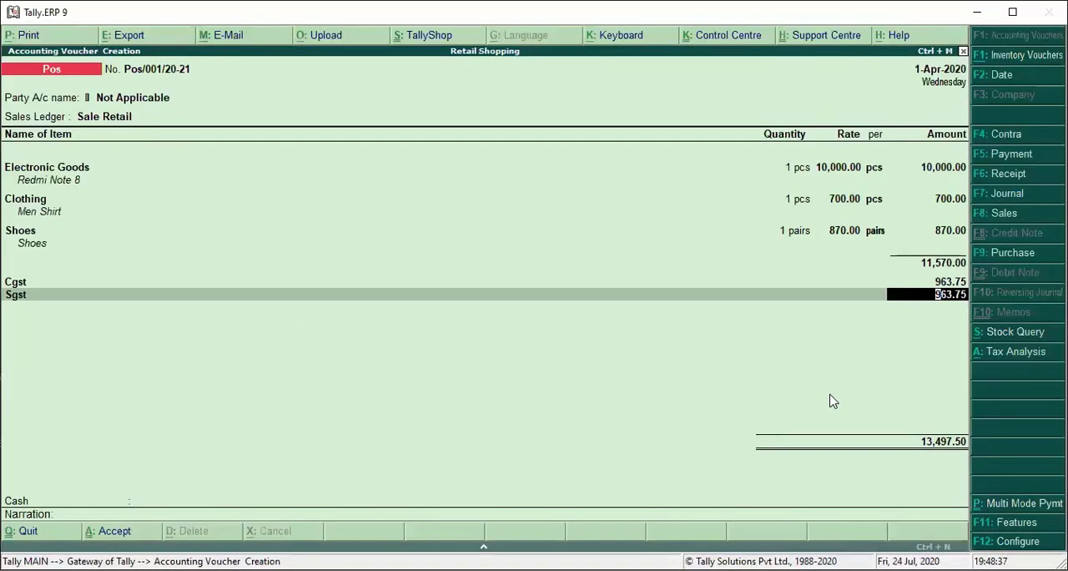
- Switch the invoice to multi-mode payment and end the ledger list to reach the gift voucher entry
key(alt+p)
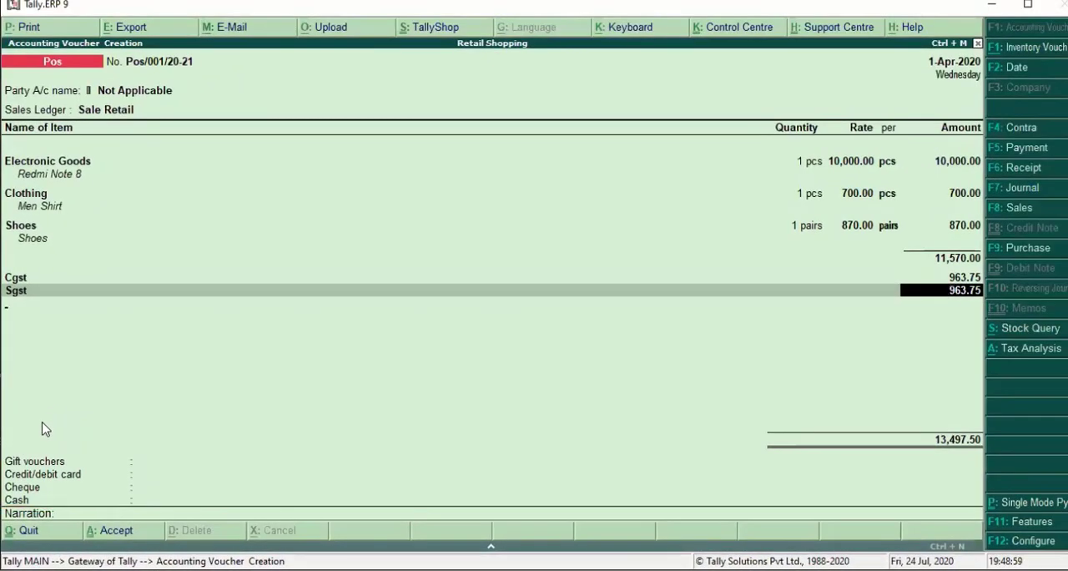
key(Return)
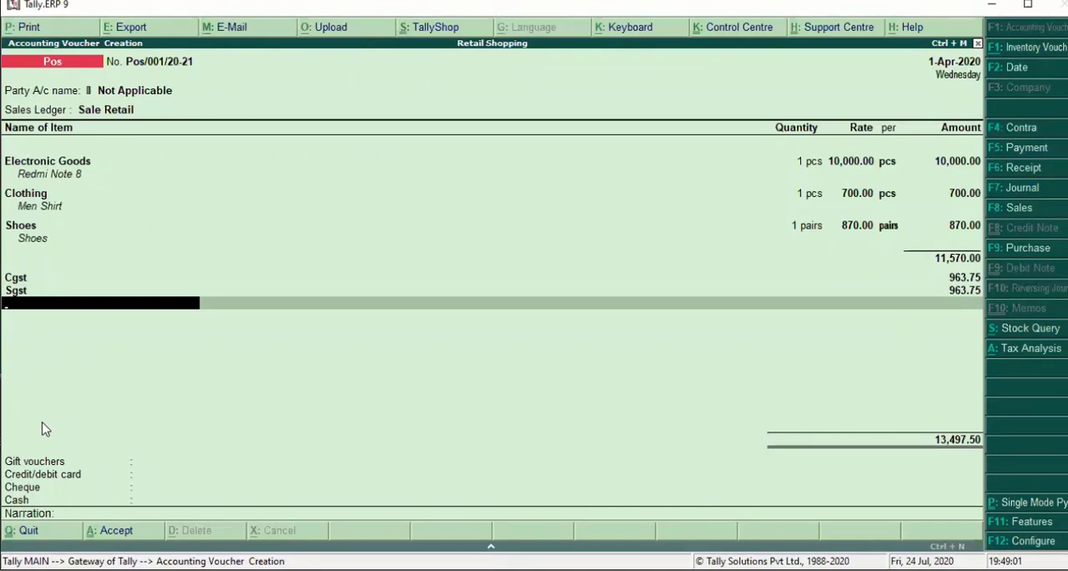
key(Return)
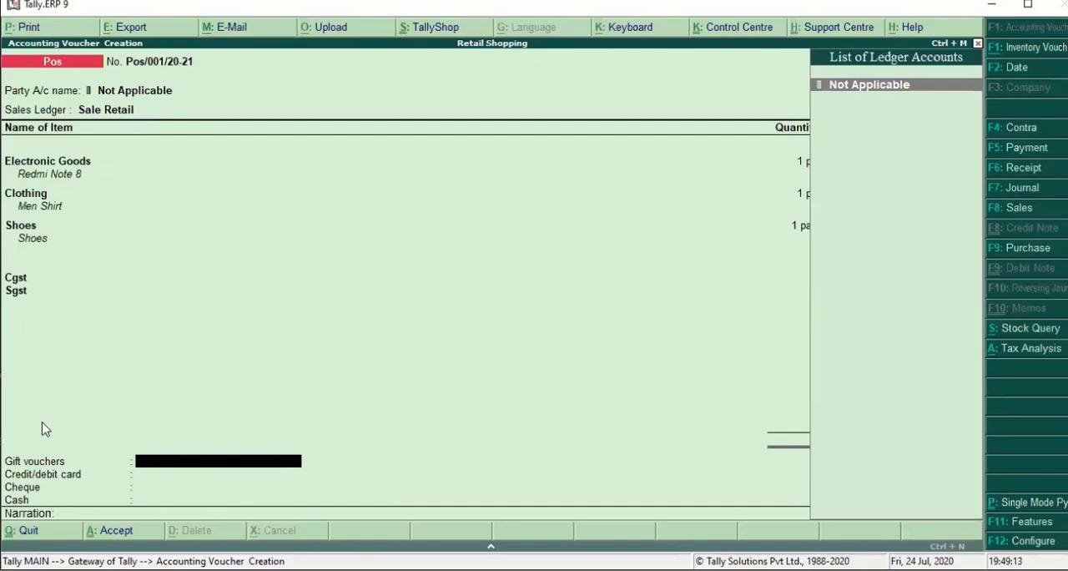
- Create a gift voucher ledger named Amazon and place it under Sundry Debtors
key(alt+c)
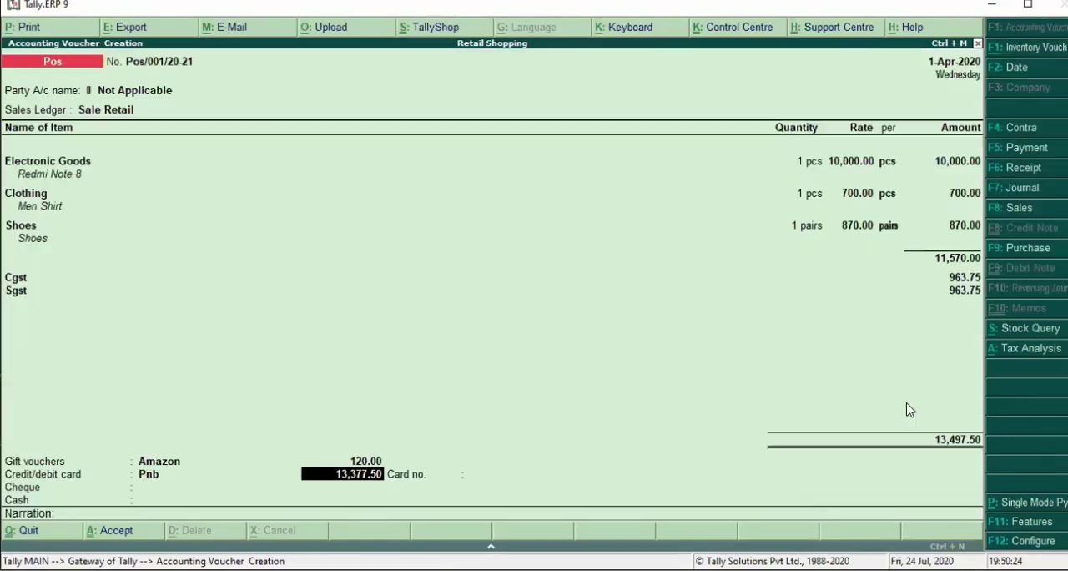
text(Amazon)
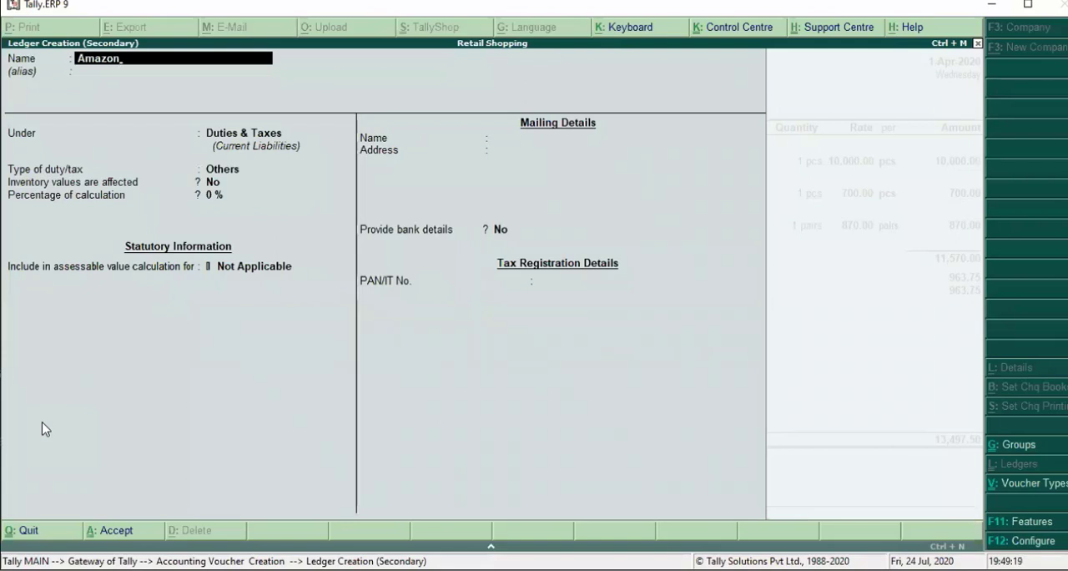
key(Return)
key(Return)
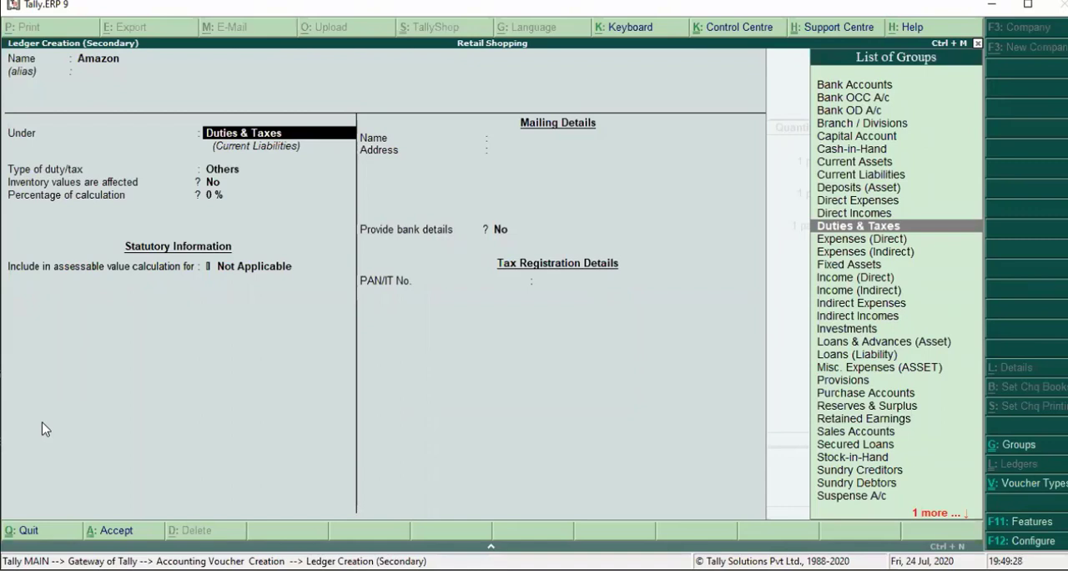
text(S)
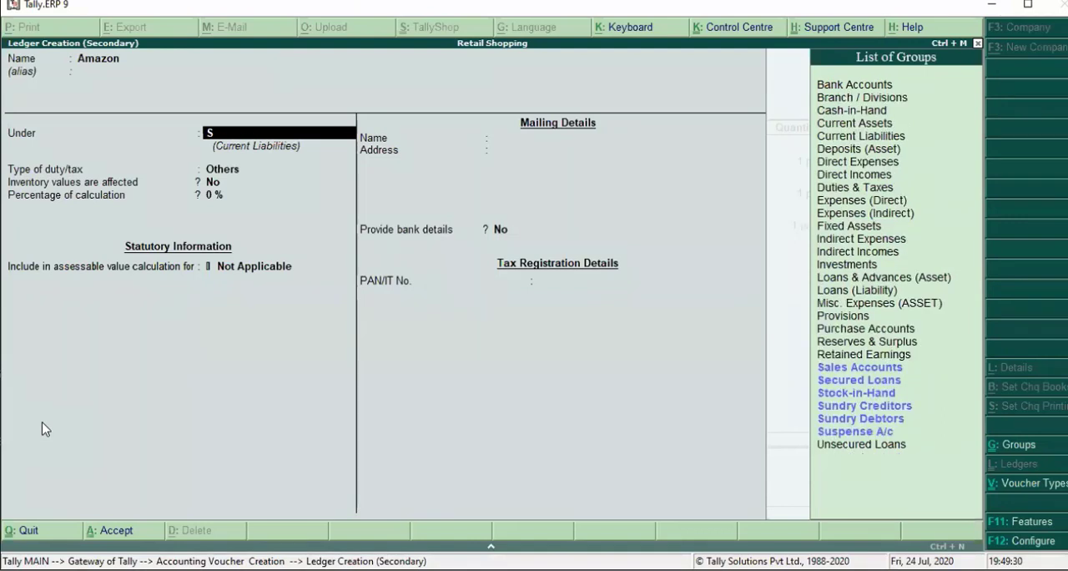
key(Down)
key(Down)
key(Down)
key(Down)
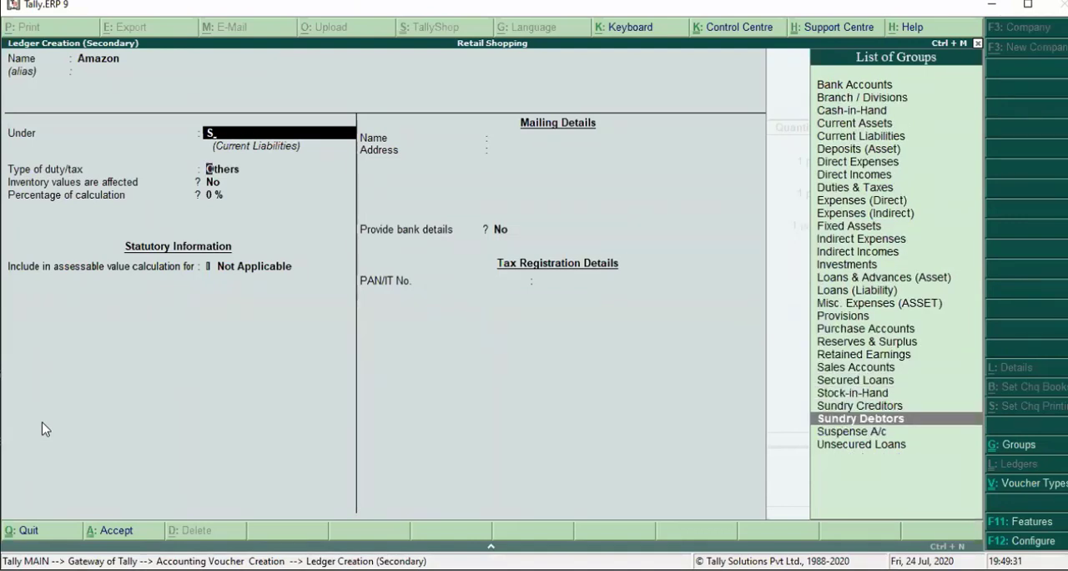
key(Return)
key(Return)
key(Return)
- Save the Amazon ledger with its remaining defaults and enter a gift voucher amount of 120
key(ctrl+a)
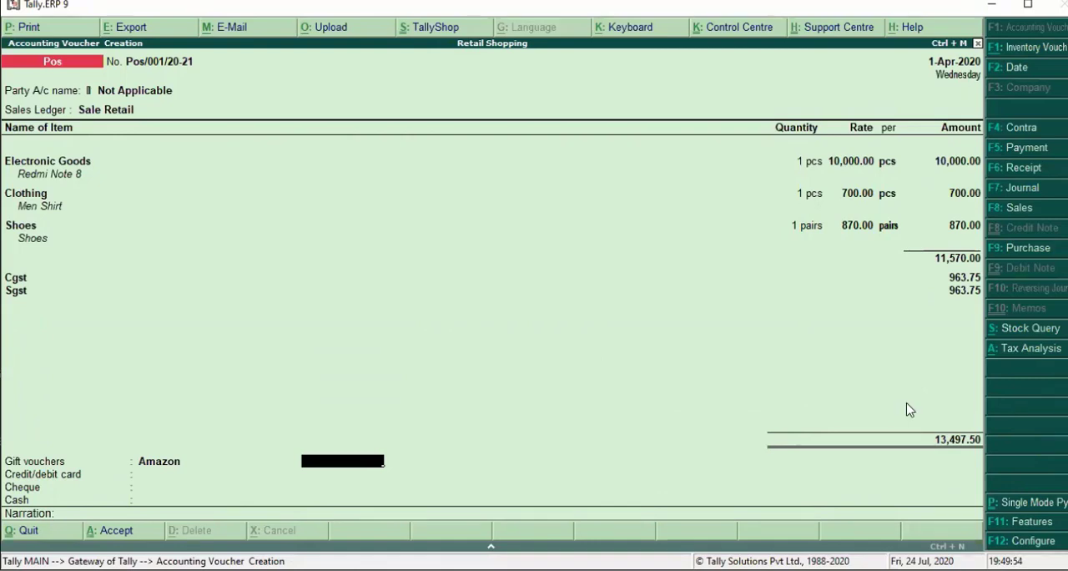
text(120)
key(Return)
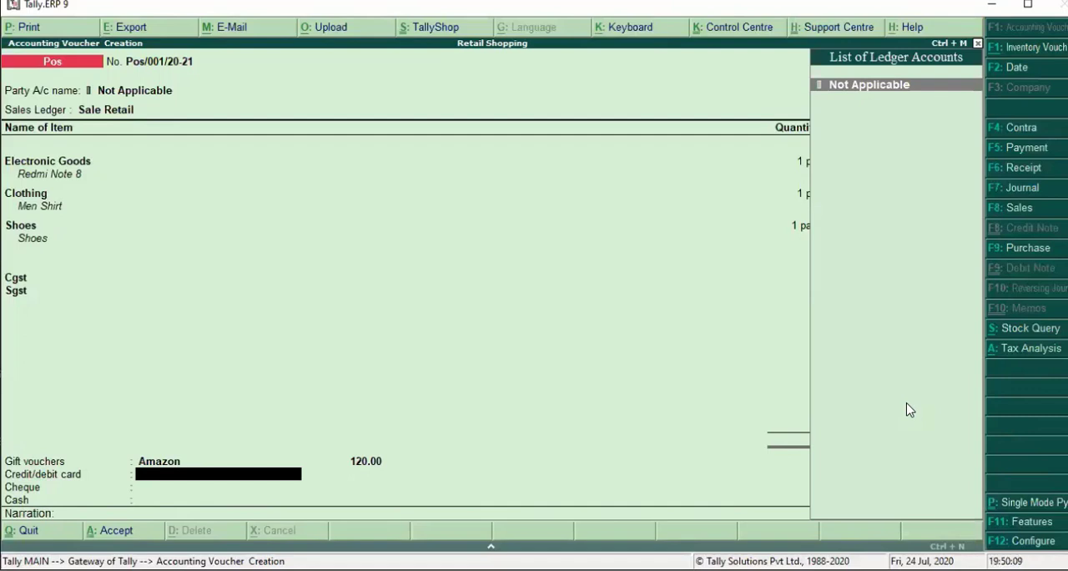
- Create and save a ledger named Pnb under Bank Accounts for the credit/debit card payment
key(alt+c)
text(Pnh)
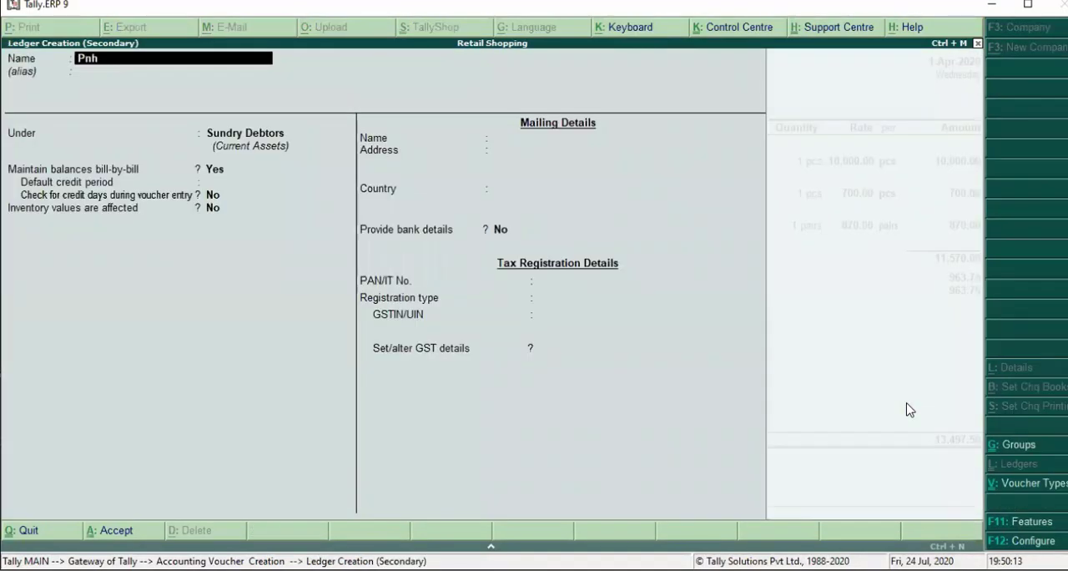
key(BackSpace)
text(b)
key(Return)
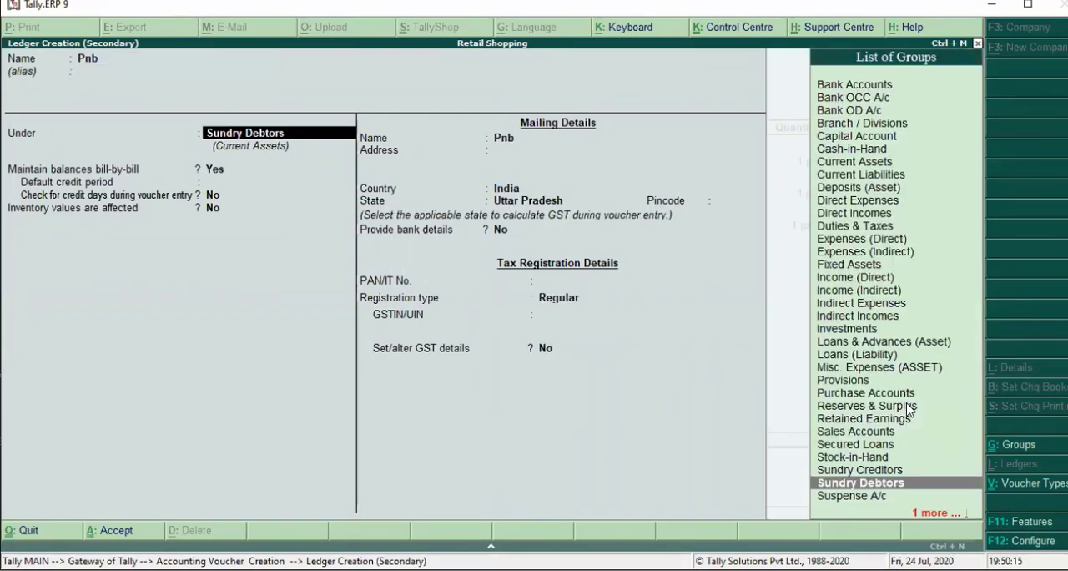
text(b)
key(Return)
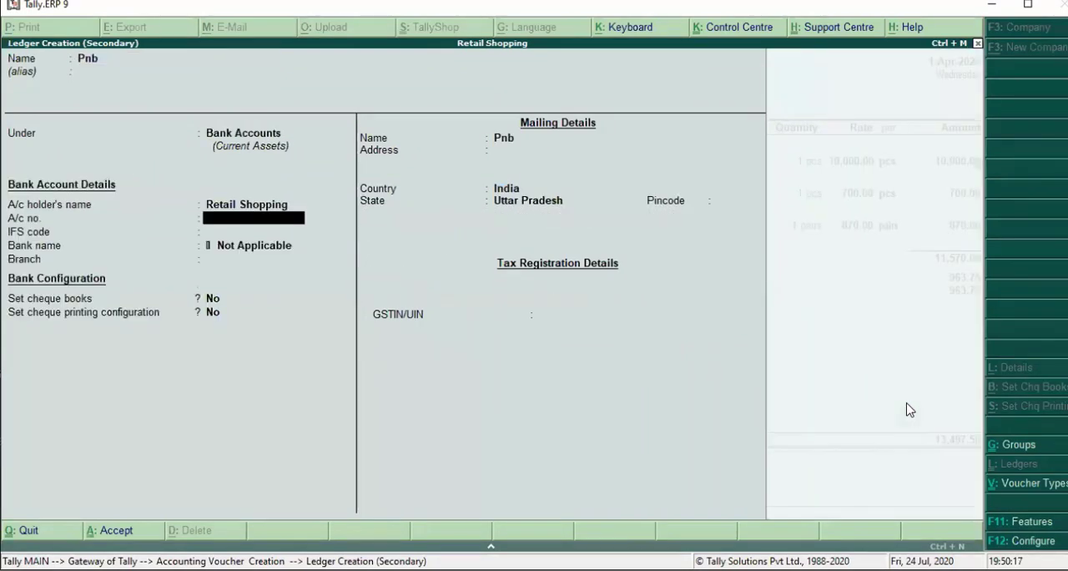
key(ctrl+a)
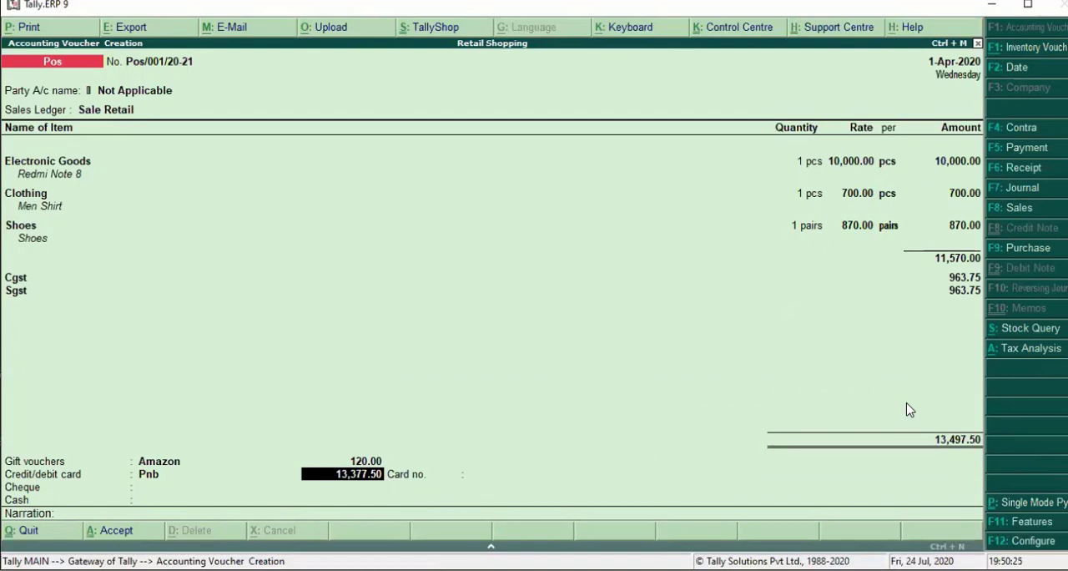
- Set the credit/debit card payment to 5,000 and enter the card number
text(5,)
text(00)
text(0)
key(Return)
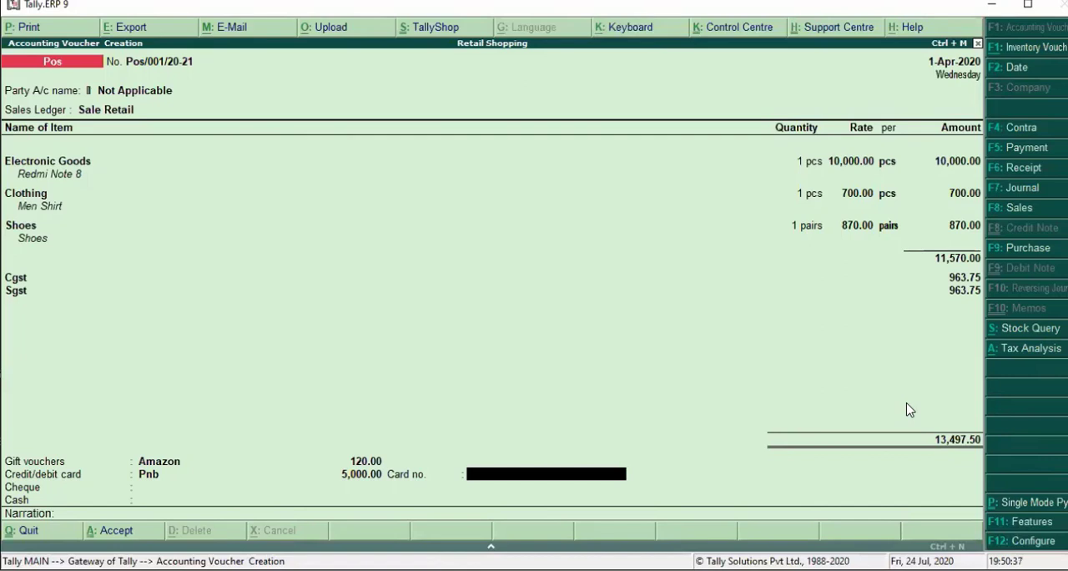
text(7654)
key(Return)
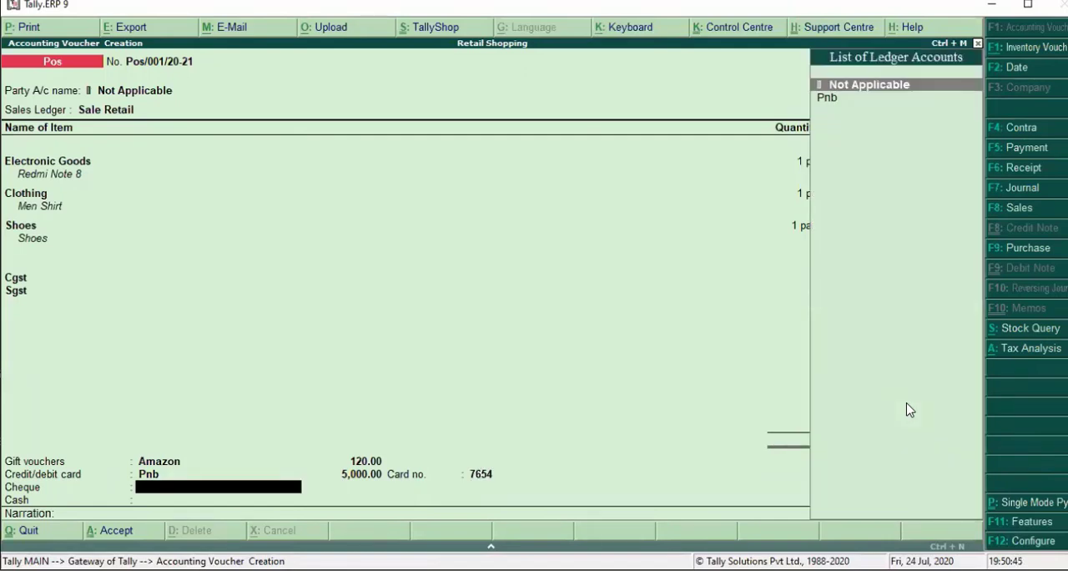
- Record a cheque payment of 4,000 through Pnb, with Sbi as the bank name, and enter the cheque number
key(Down)
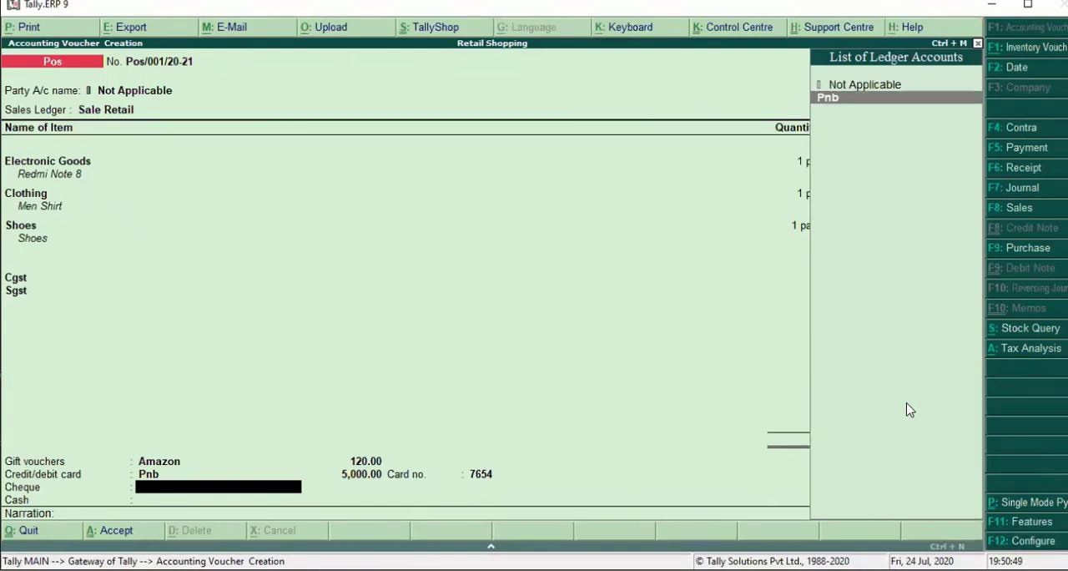
key(Return)
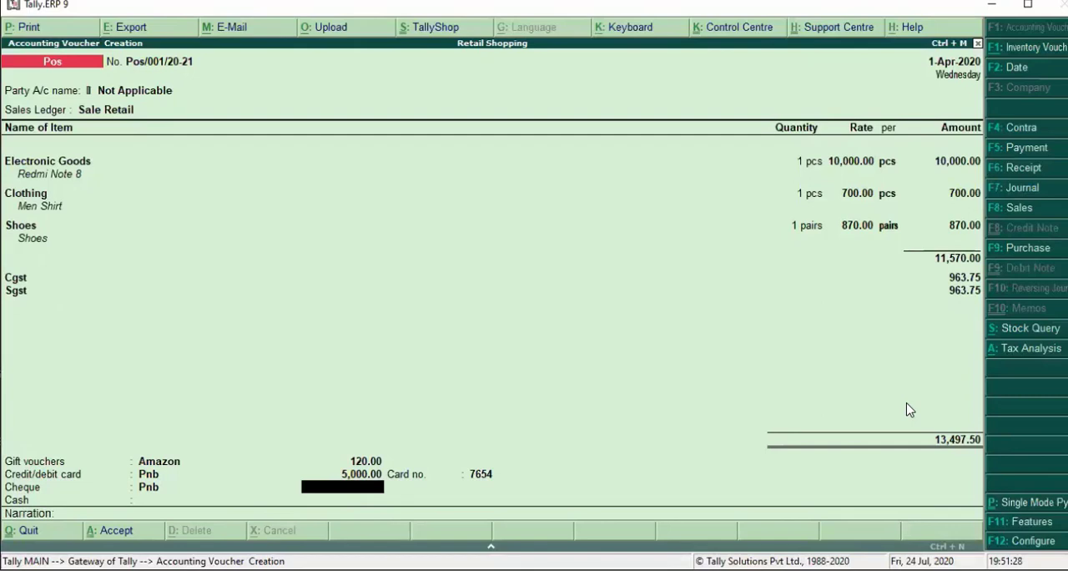
text(4,000)
key(Return)
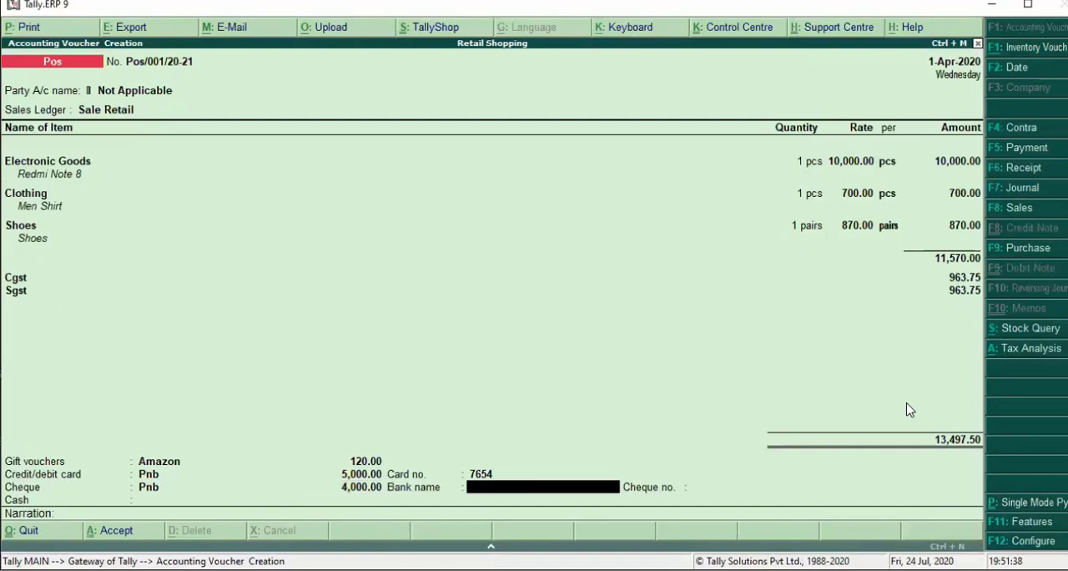
text(Sbi)
key(Return)
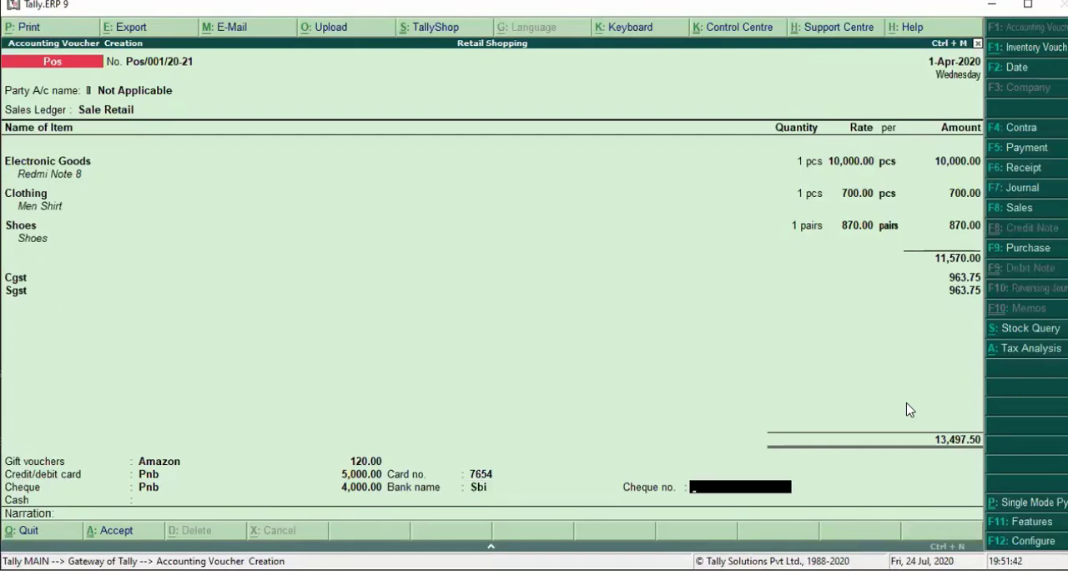
text(787656)
key(Return)
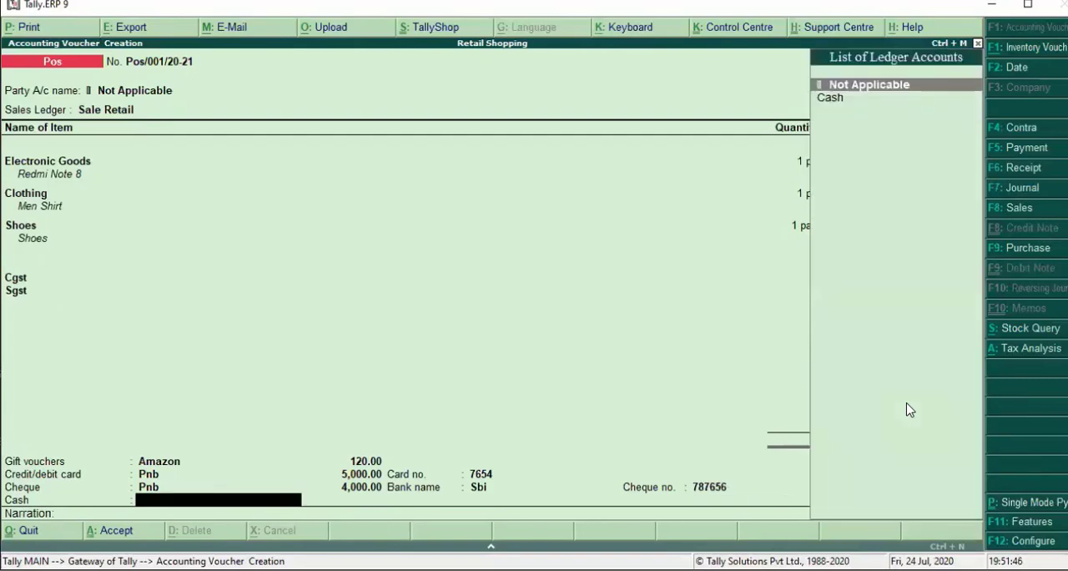
- Choose the Cash ledger for the cash payment and accept the remaining amount offered
key(Down)
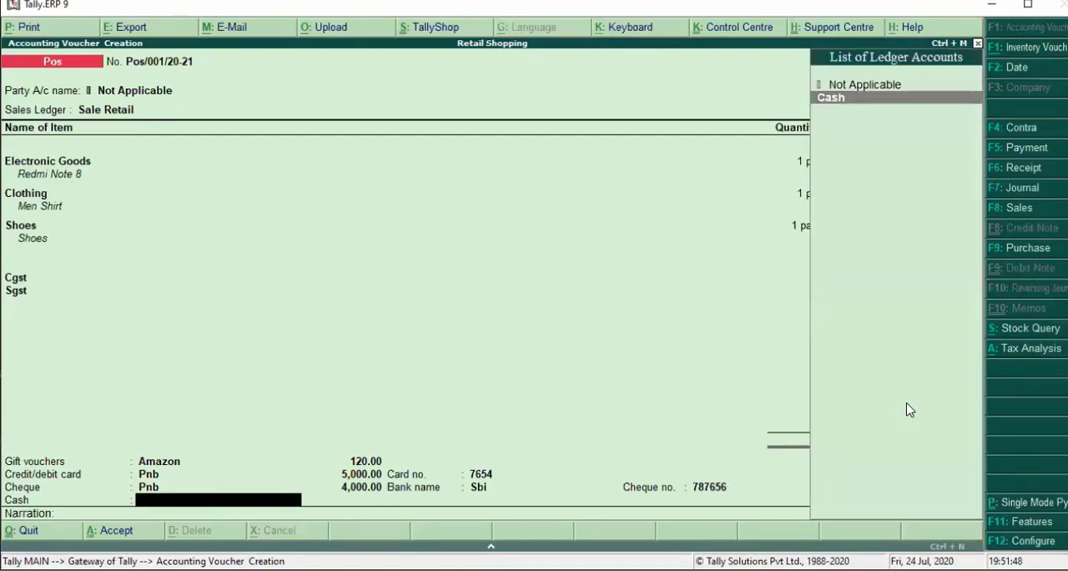
key(Return)
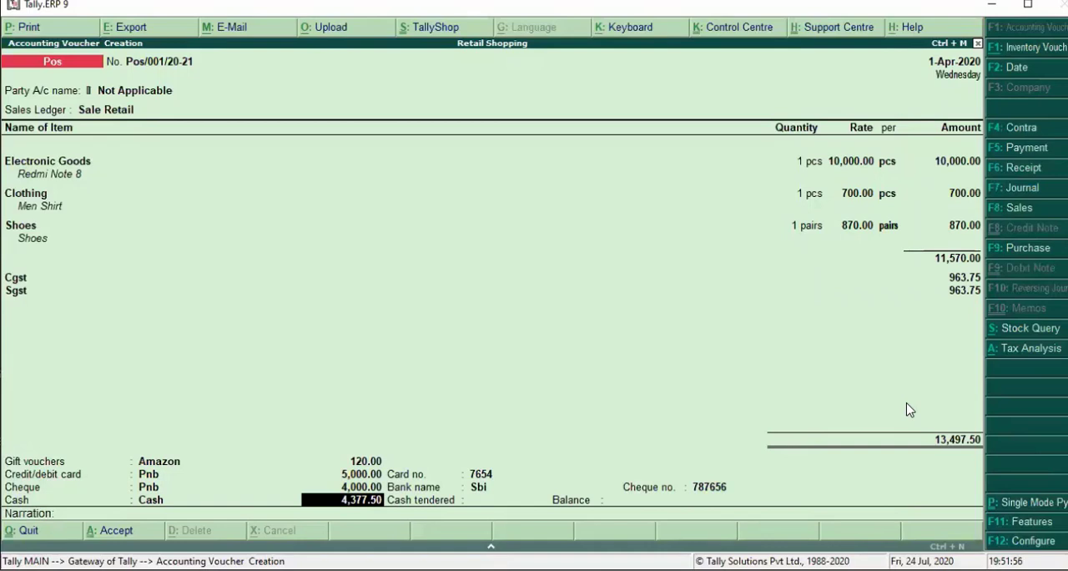
key(Return)
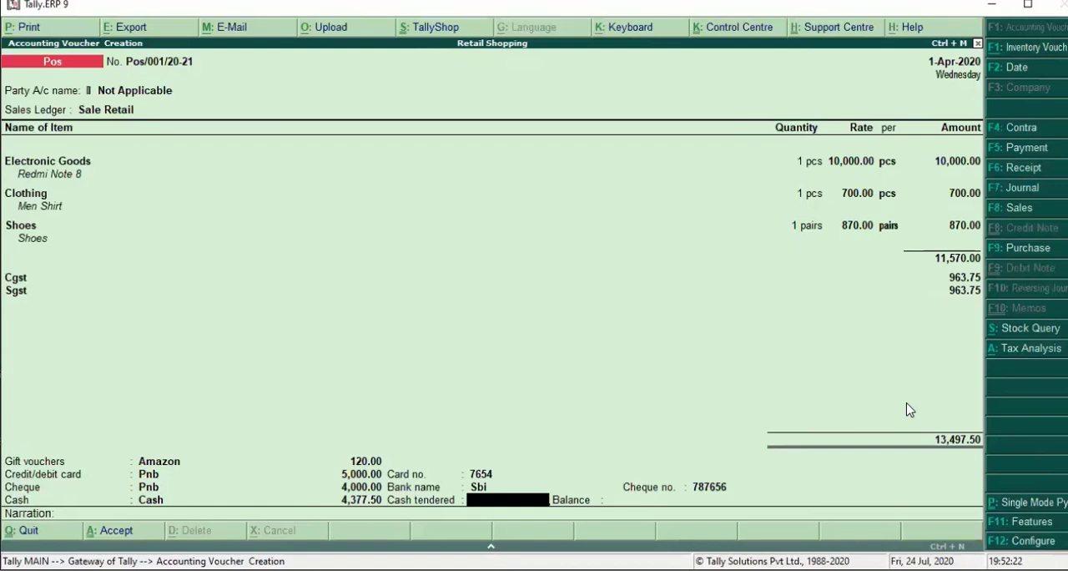
- Enter 4,377.50 as the cash tendered, leave the narration blank and save the POS voucher
text(4,)
text(3)
text(77)
text(.)
text(50)
key(Return)
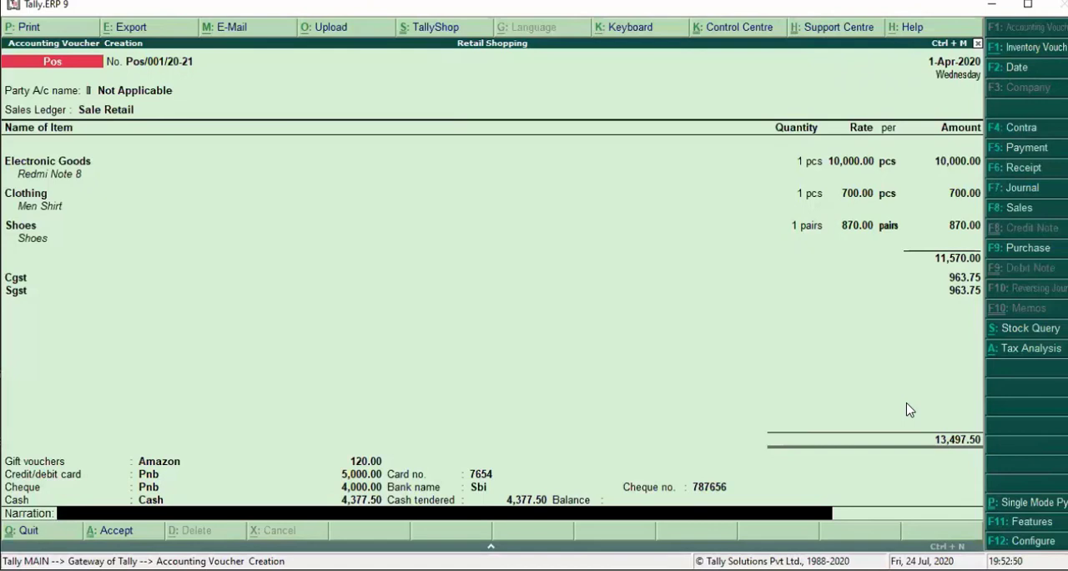
key(Return)
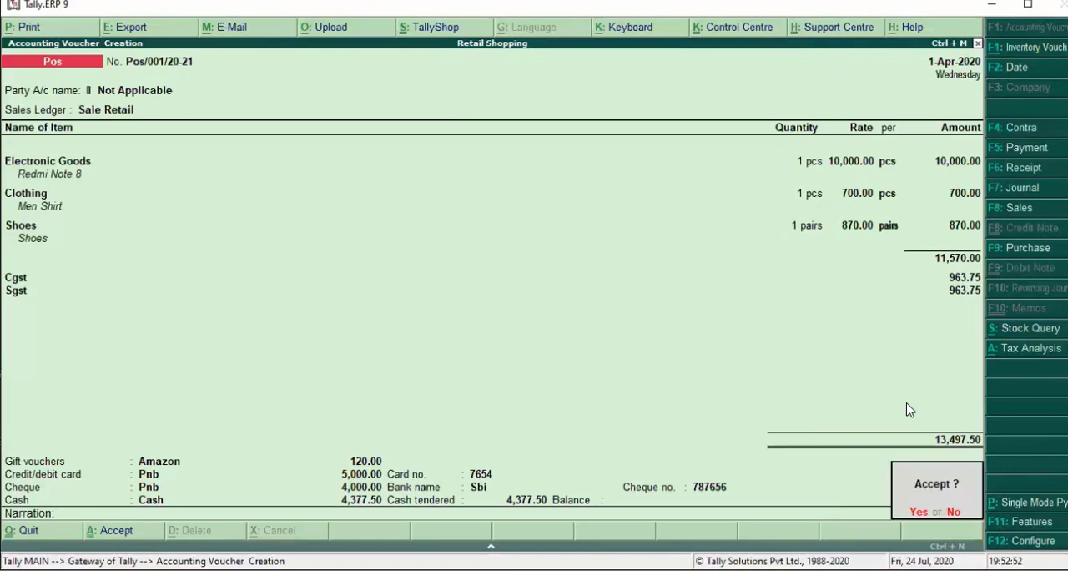
key(Return)
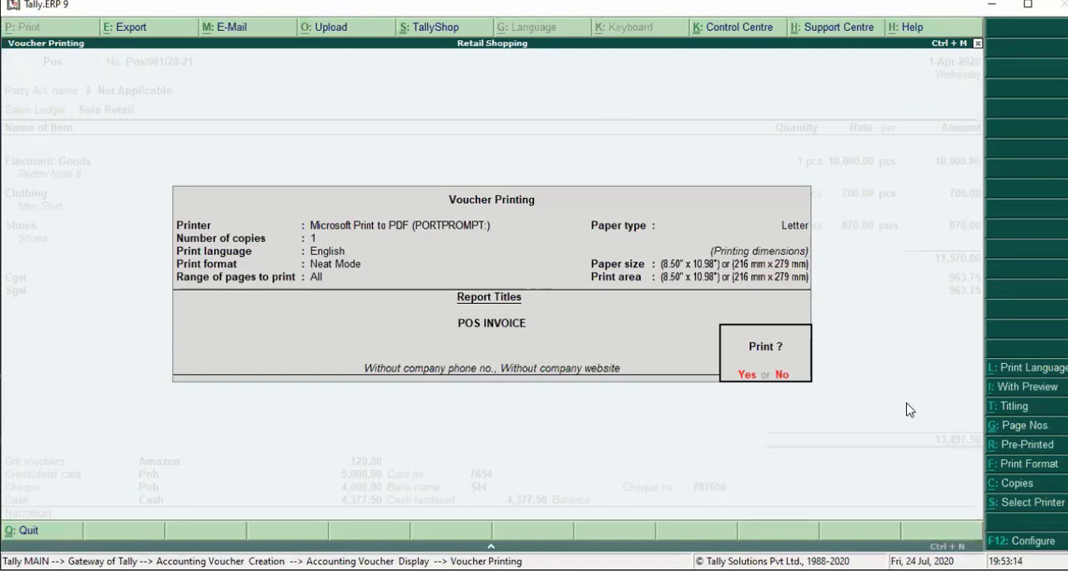
- Display the POS invoice in print preview instead of printing it directly, and enlarge the page for reading
key(alt+i)
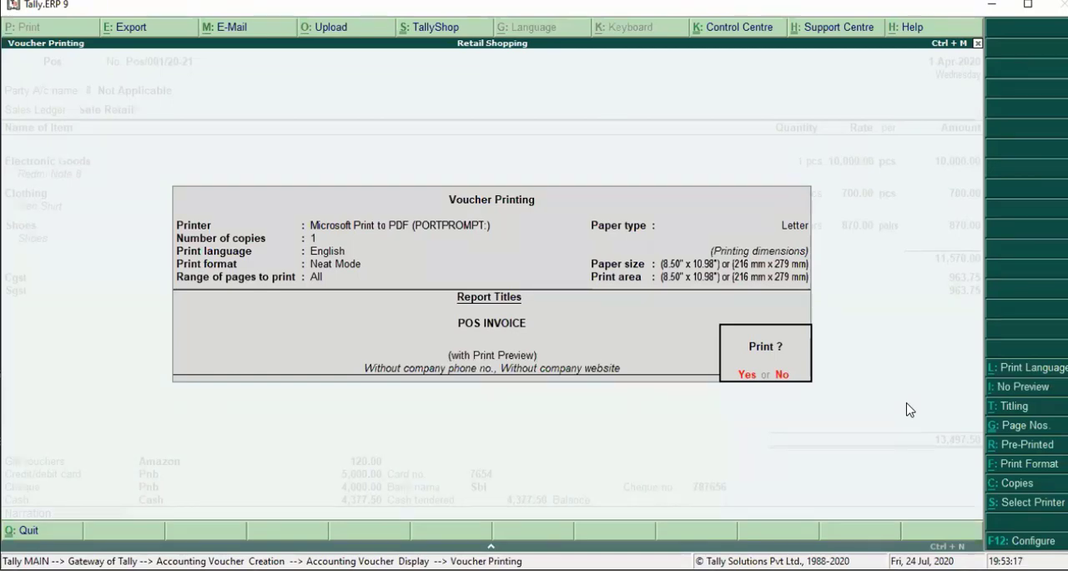
key(Return)
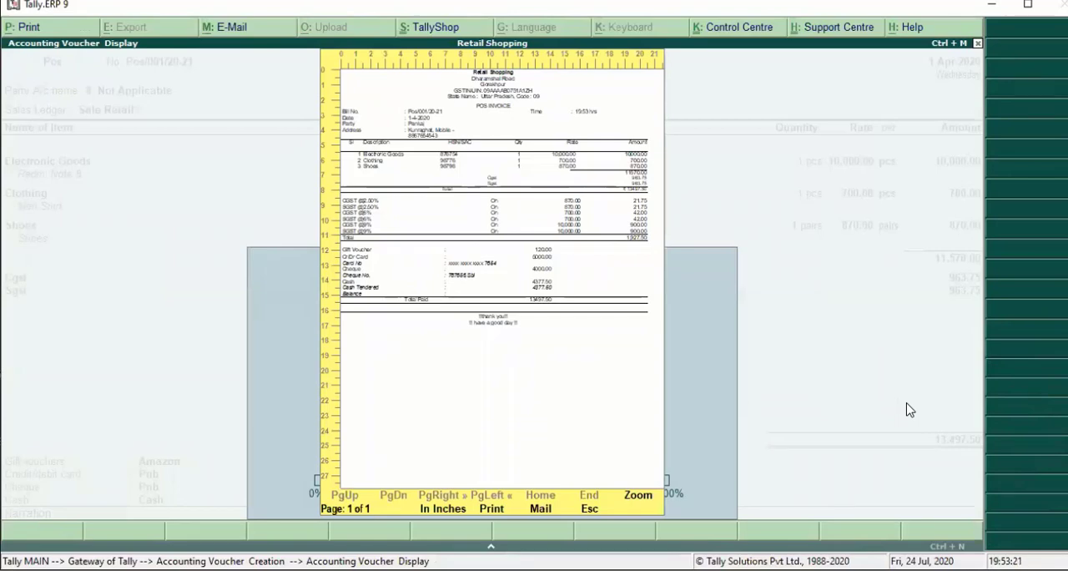
key(alt+z)
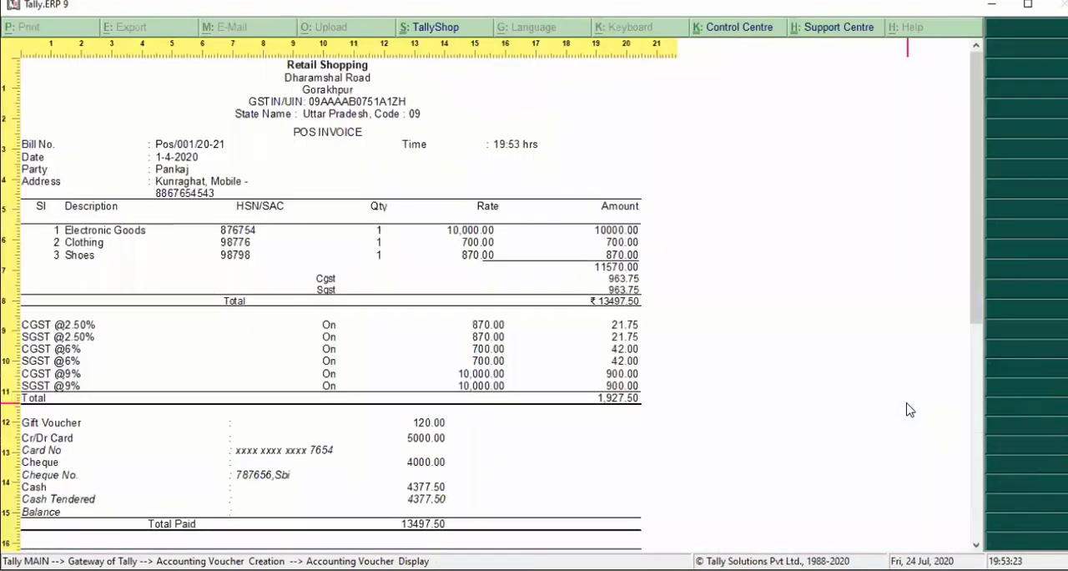
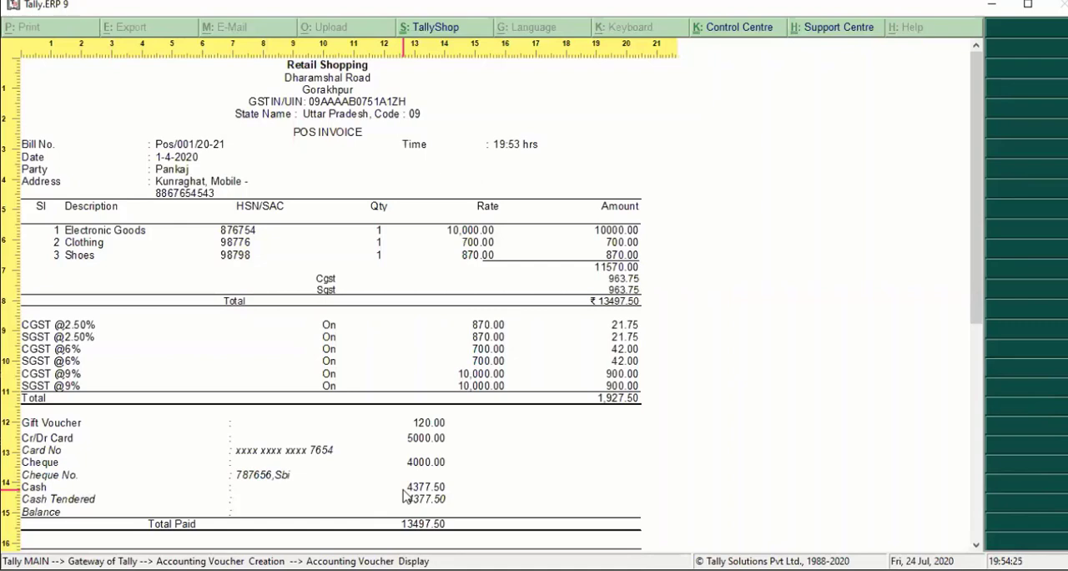
- Close the POS invoice preview and leave voucher entry without starting another invoice
key(Escape)
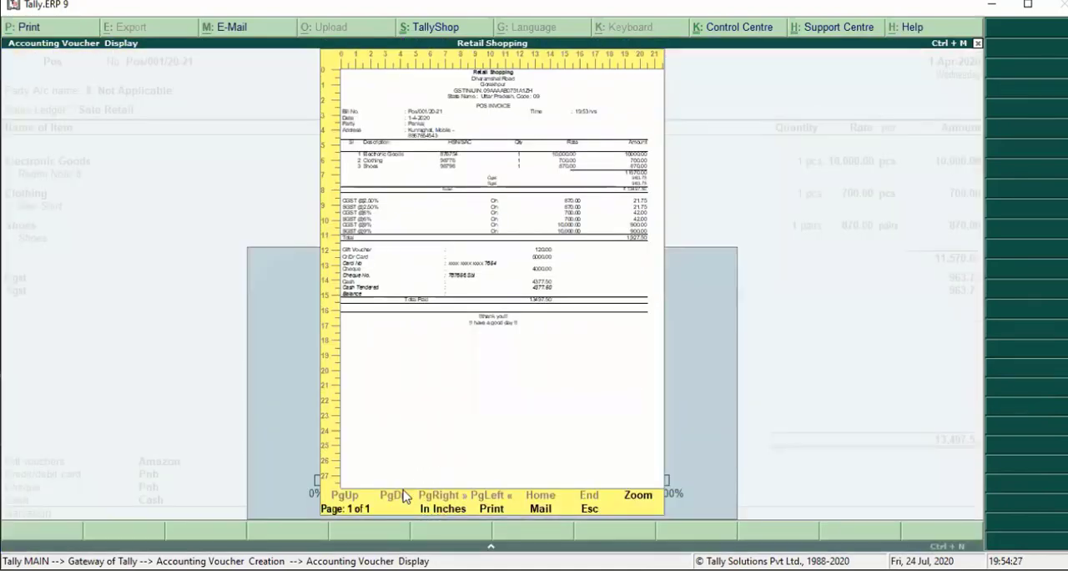
key(Escape)
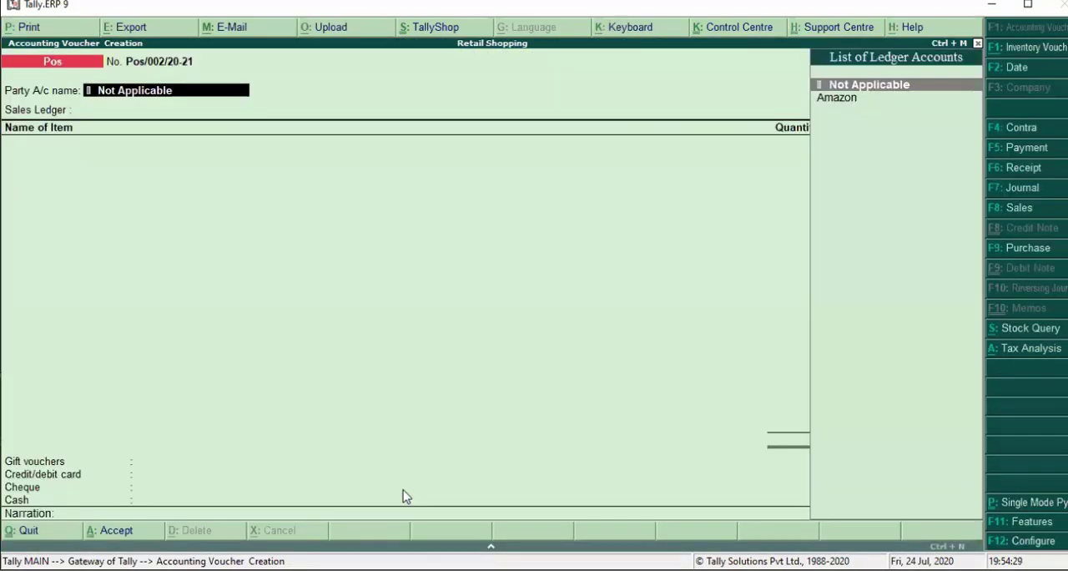
key(Escape)
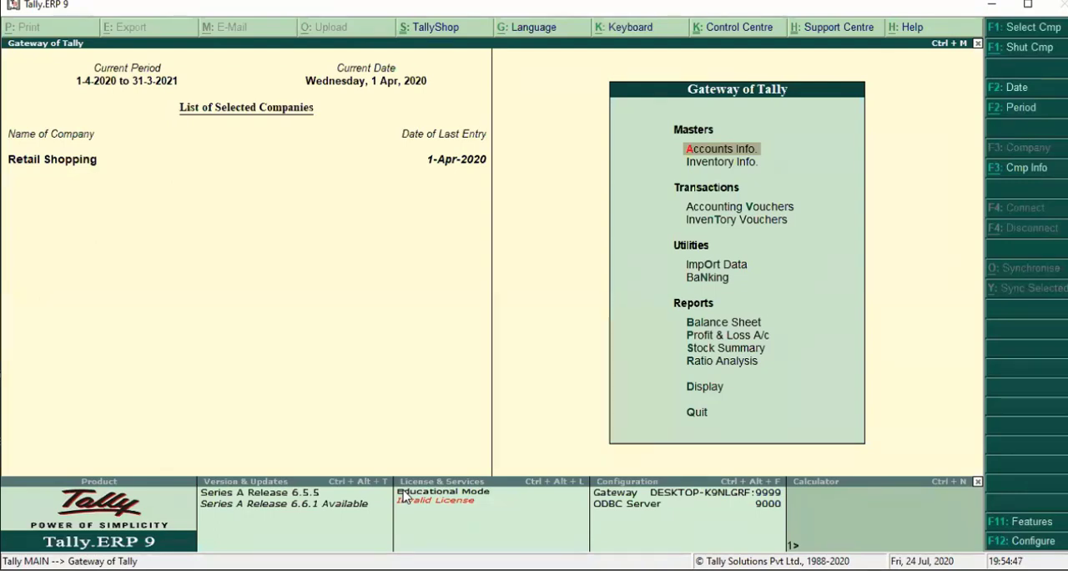
- Open the Pos voucher type for alteration
key(Return)
key(Down)
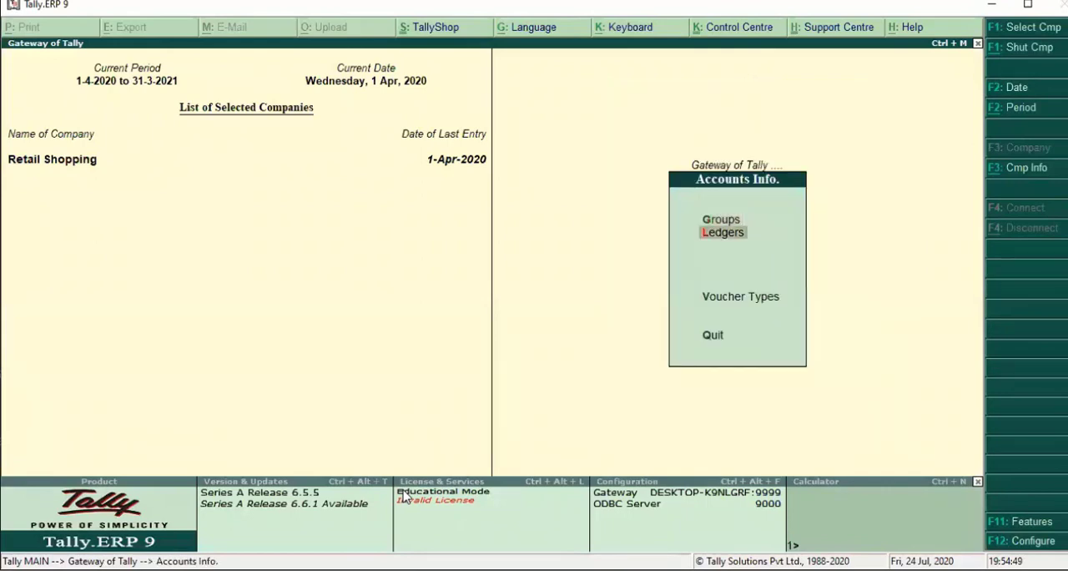
key(Down)
key(Return)
key(Down)
key(Down)
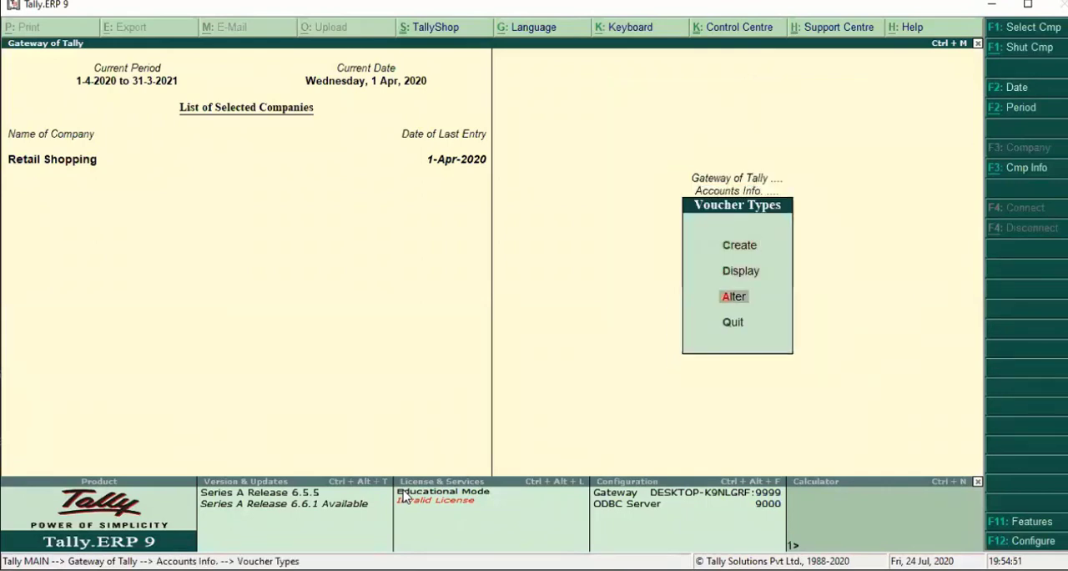
key(Return)
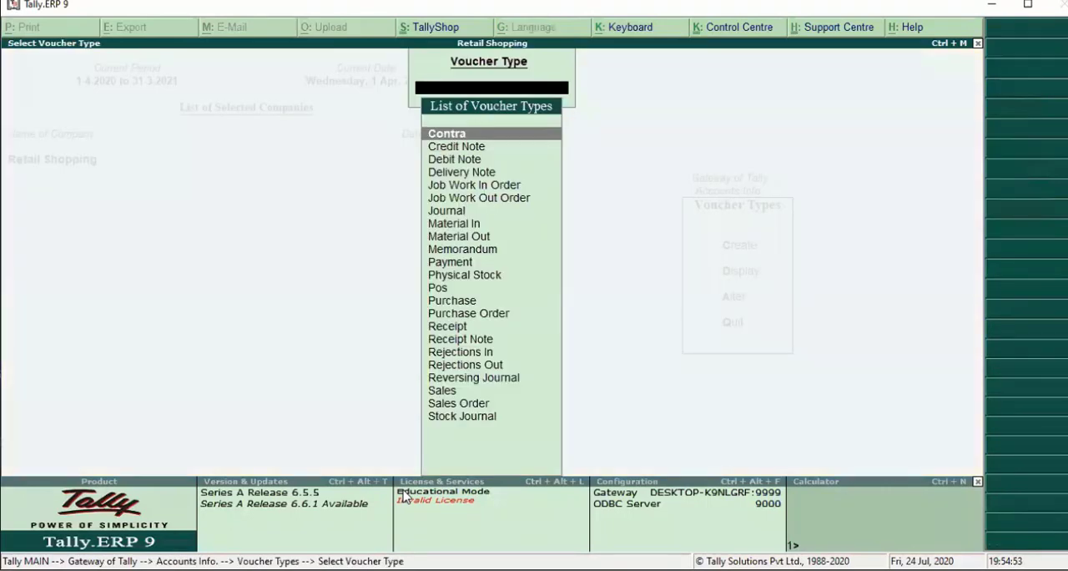
text(P)
key(Down)
key(Down)
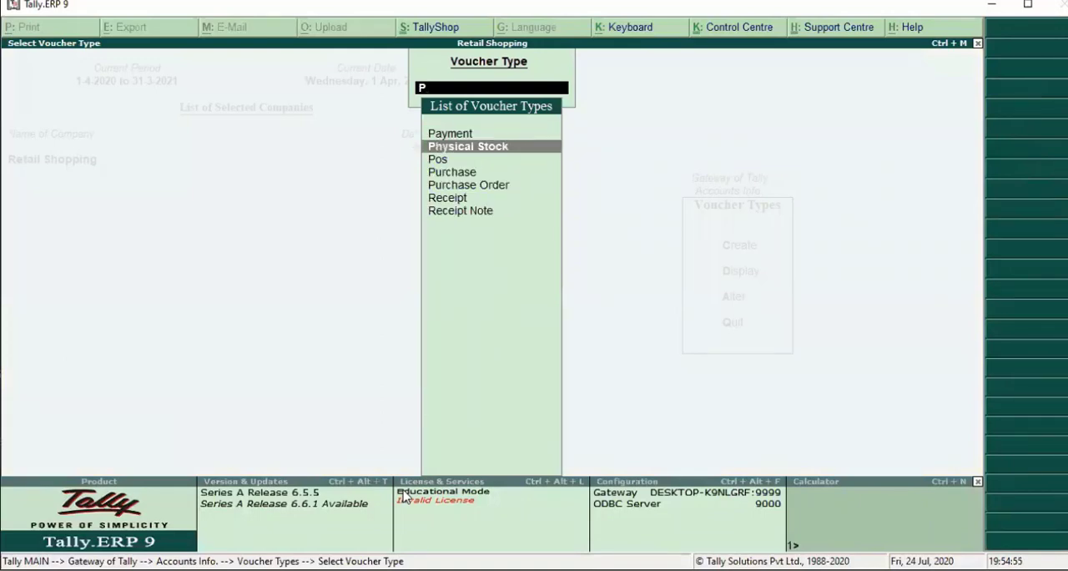
key(Return)
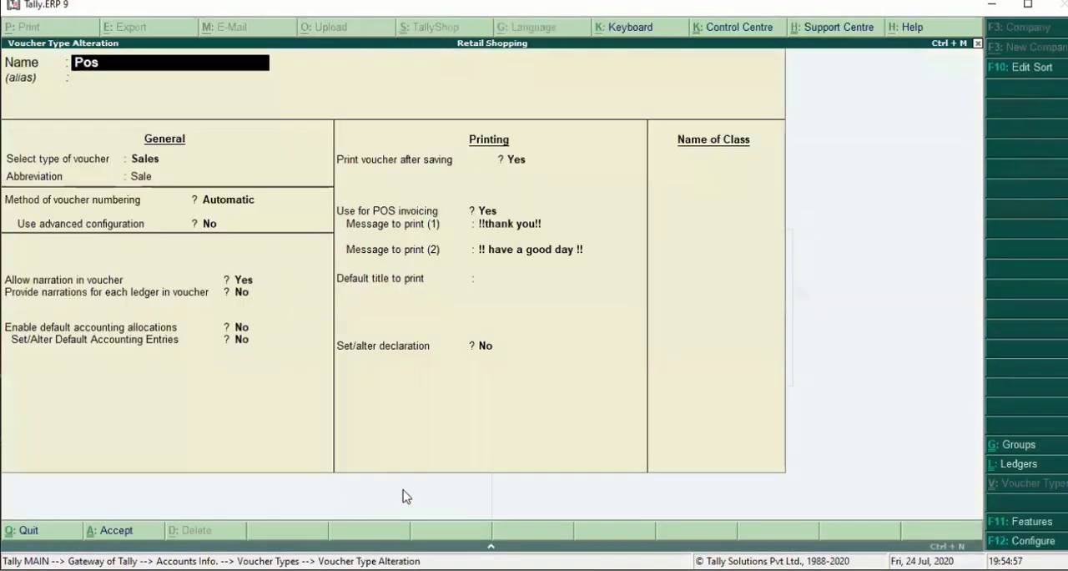
- Keep the Pos voucher type's existing general and printing settings and add a voucher class named Retail
key(Return)
key(Return)
key(Return)
key(Return)
key(Return)
key(Return)
key(Return)
key(Return)
key(Return)
key(Return)
key(Return)
key(Return)
key(Return)
key(Return)
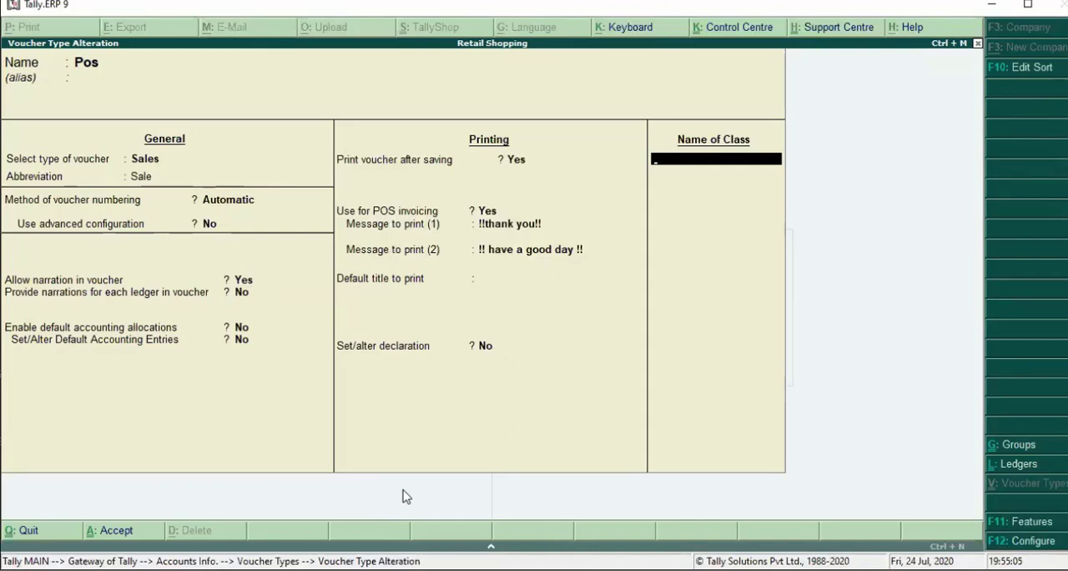
key(BackSpace)
key(Return)
text(Retail)
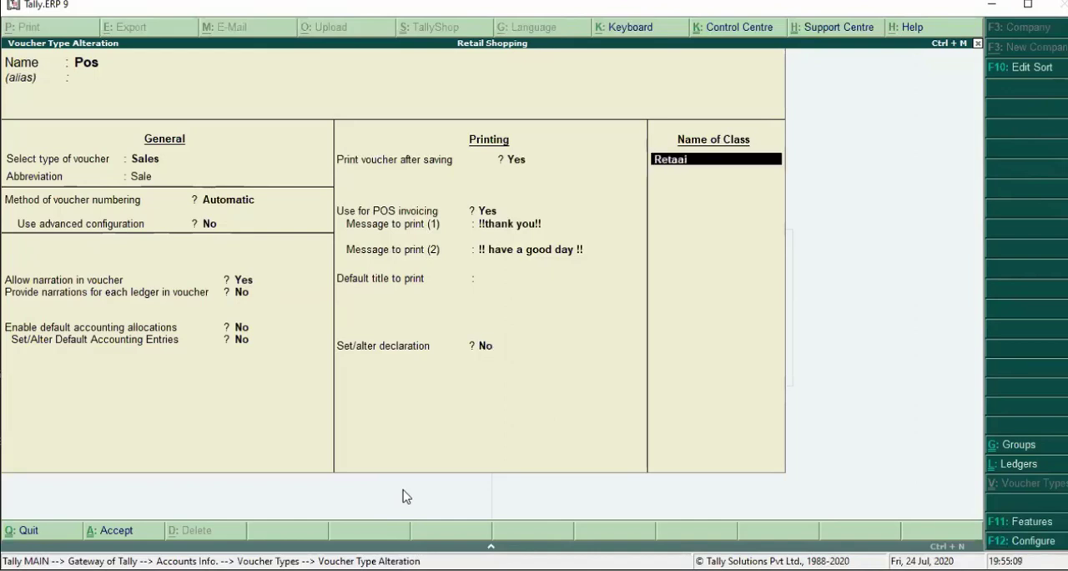
key(BackSpace)
key(BackSpace)
text(il)
key(Return)
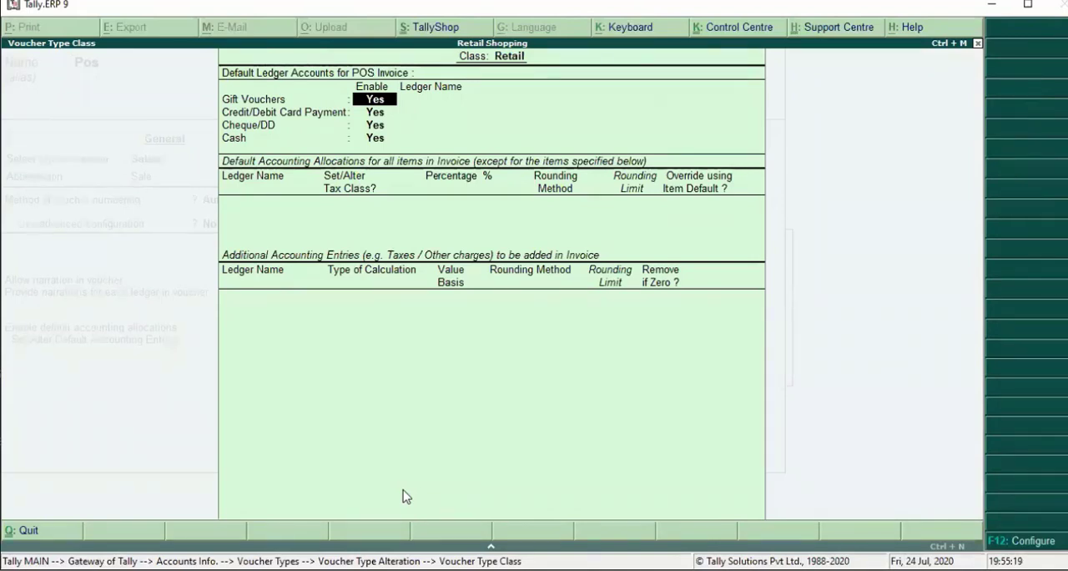
- Enable gift vouchers with the Amazon ledger and credit/debit card payments with the Pnb ledger for the Retail class
key(Return)
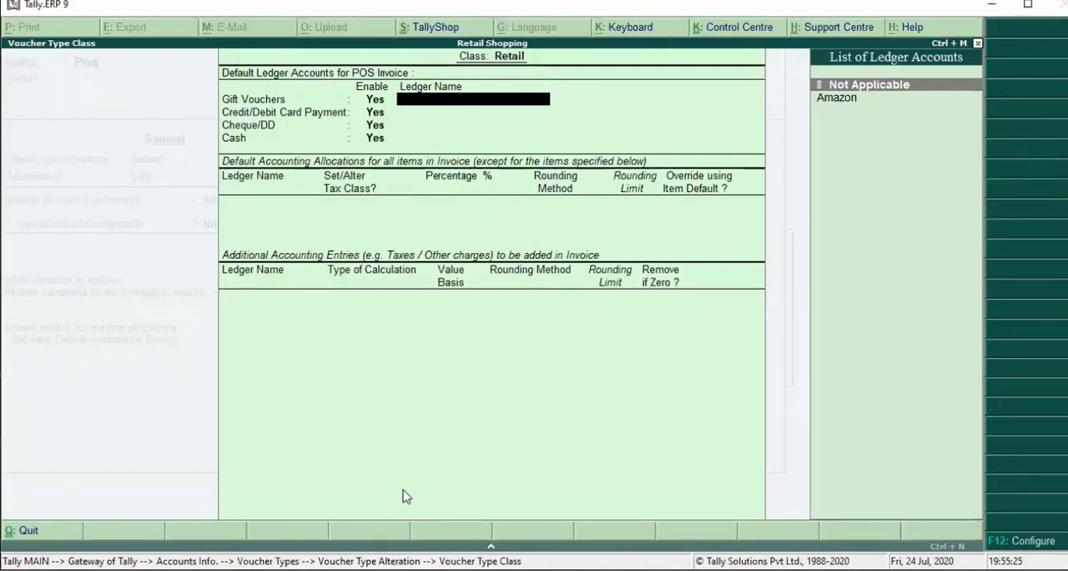
key(Down)
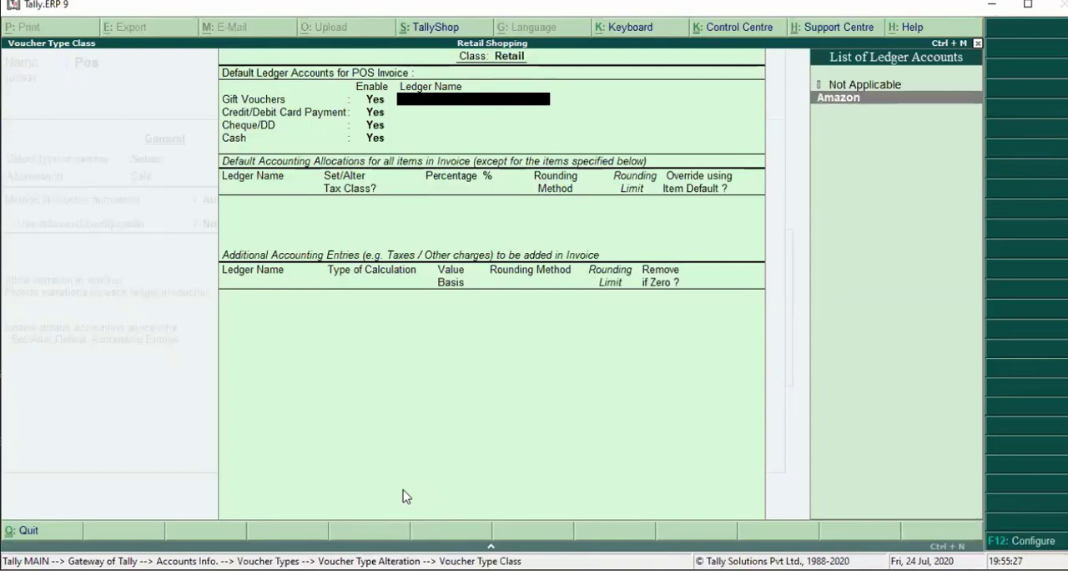
key(Return)
key(Return)
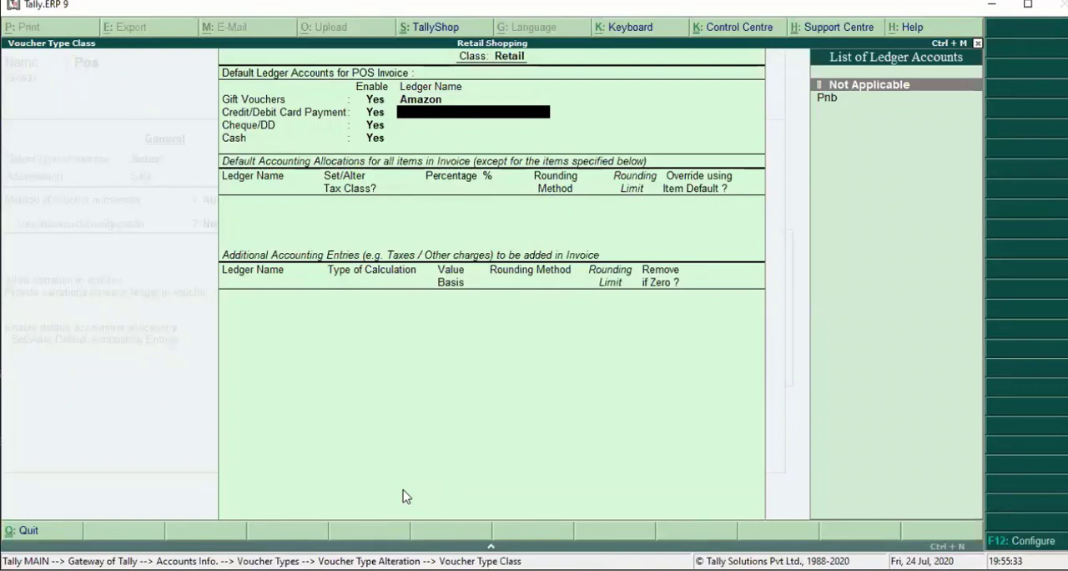
key(Down)
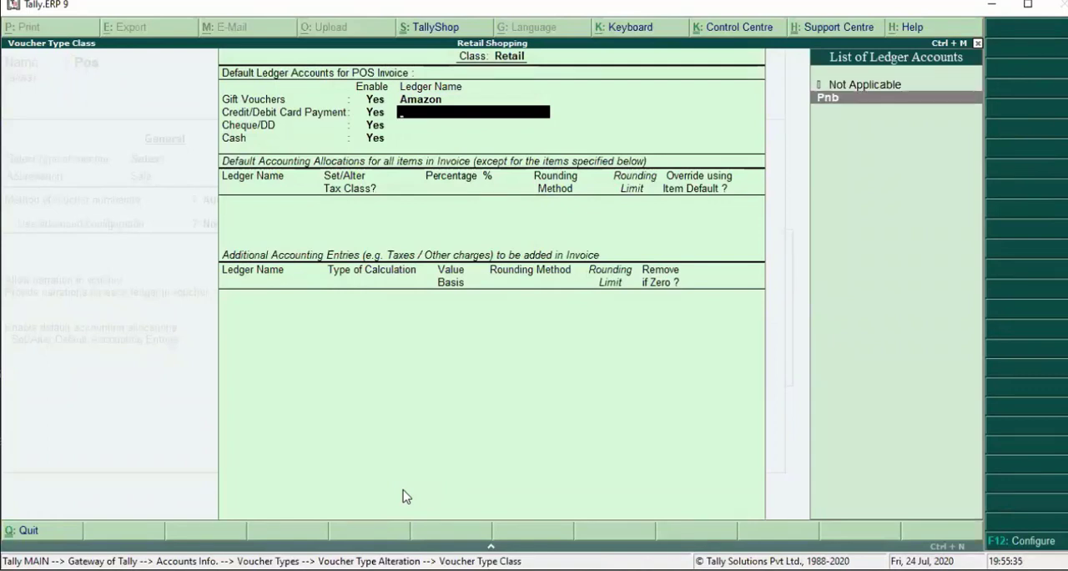
key(Return)
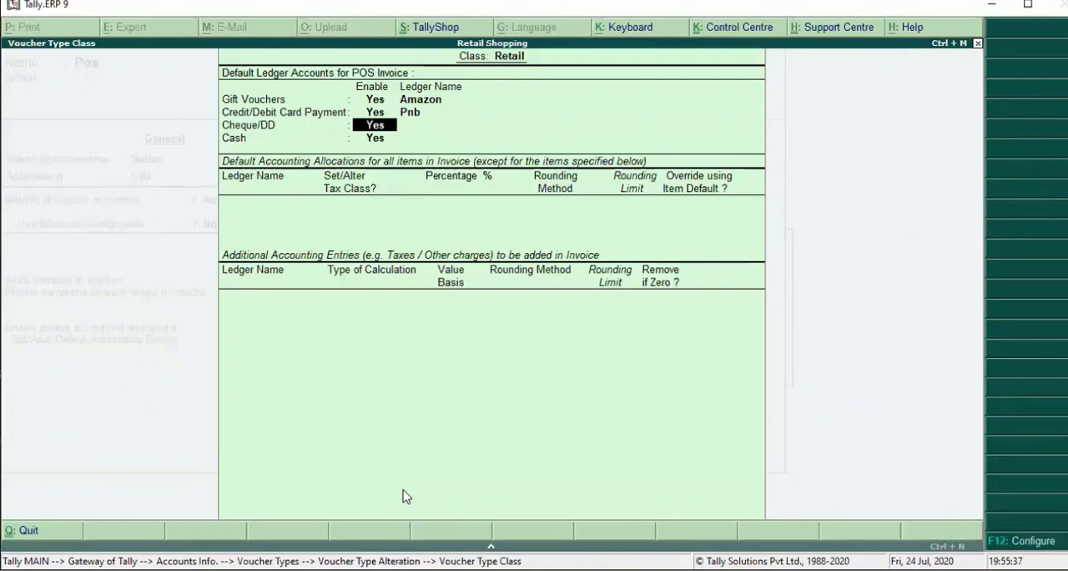
- Assign Pnb as the class's Cheque/DD ledger and leave the enabled Cash payment's ledger as Not Applicable
key(Return)
key(Down)
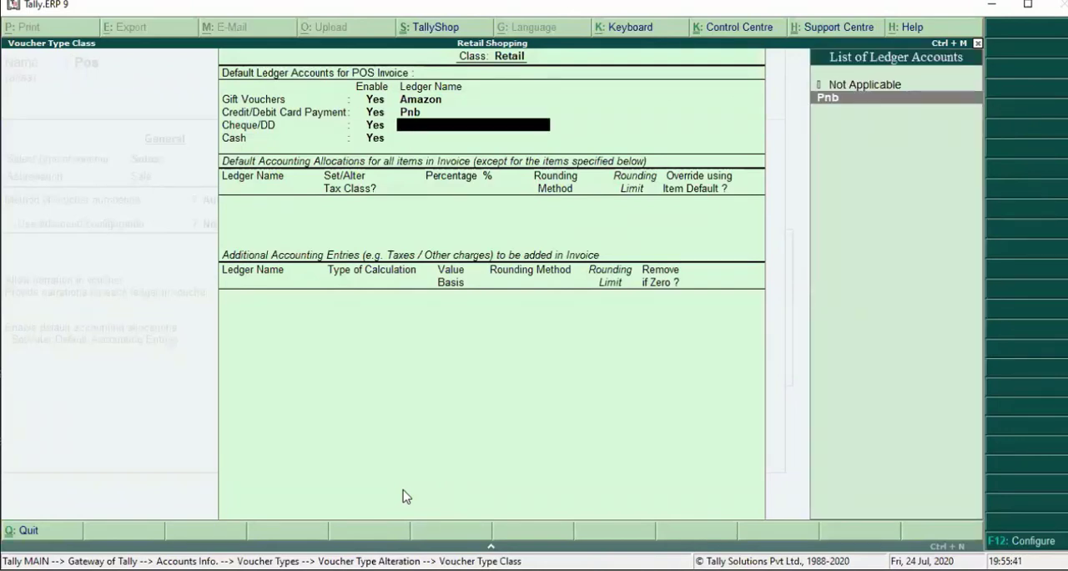
key(Return)
key(Return)
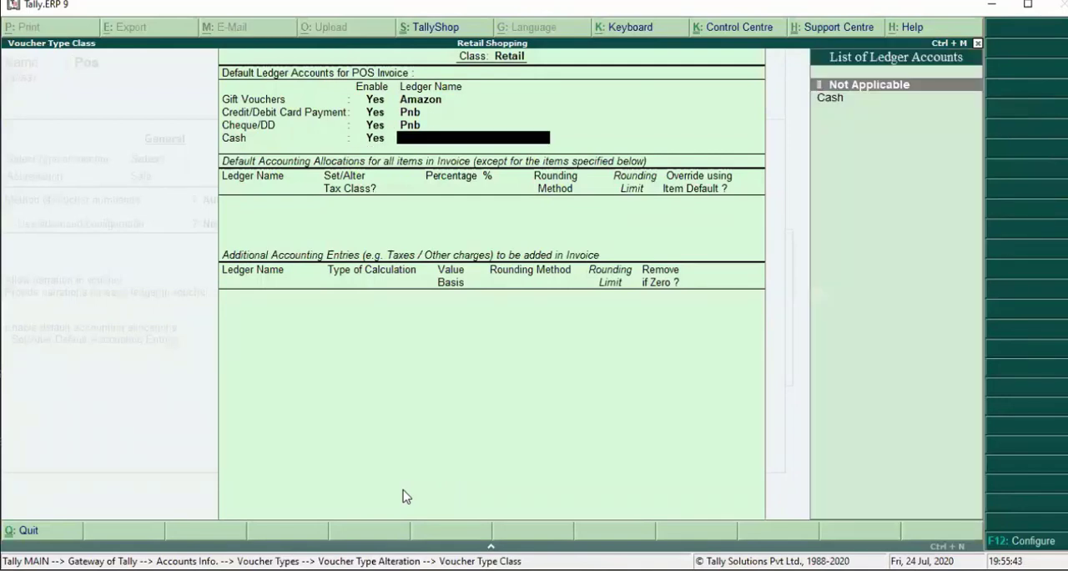
key(Return)
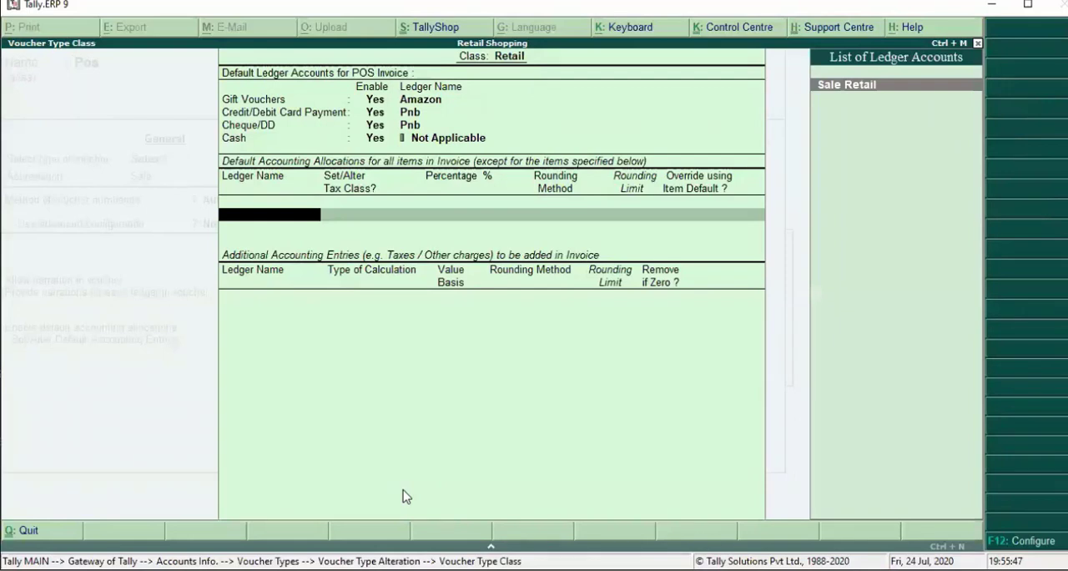
- Allocate all invoice items to Sale Retail at 100 %, with the tax class and item default override set to No
key(Return)
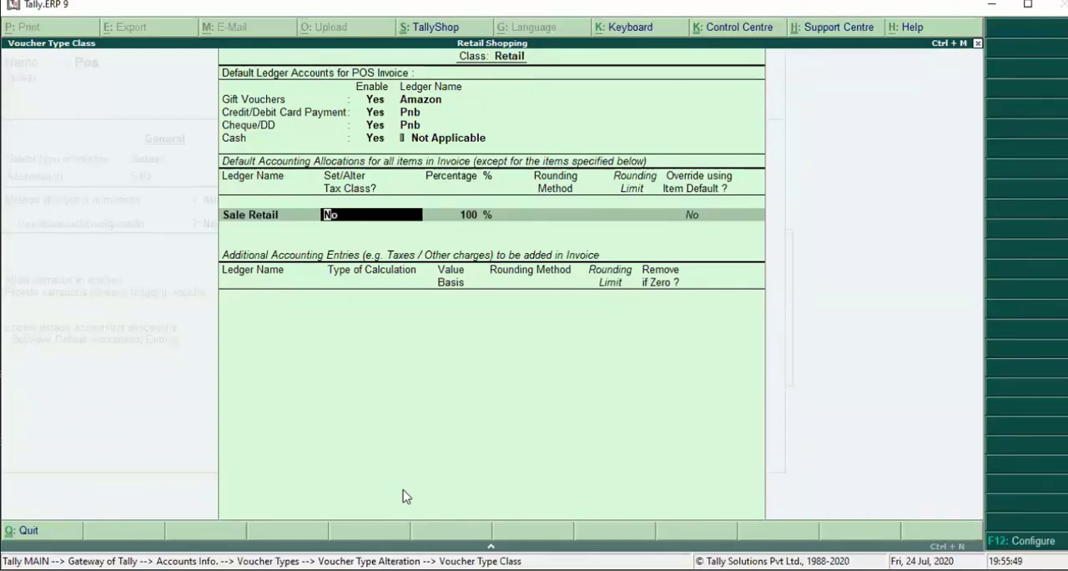
key(Return)
key(Return)
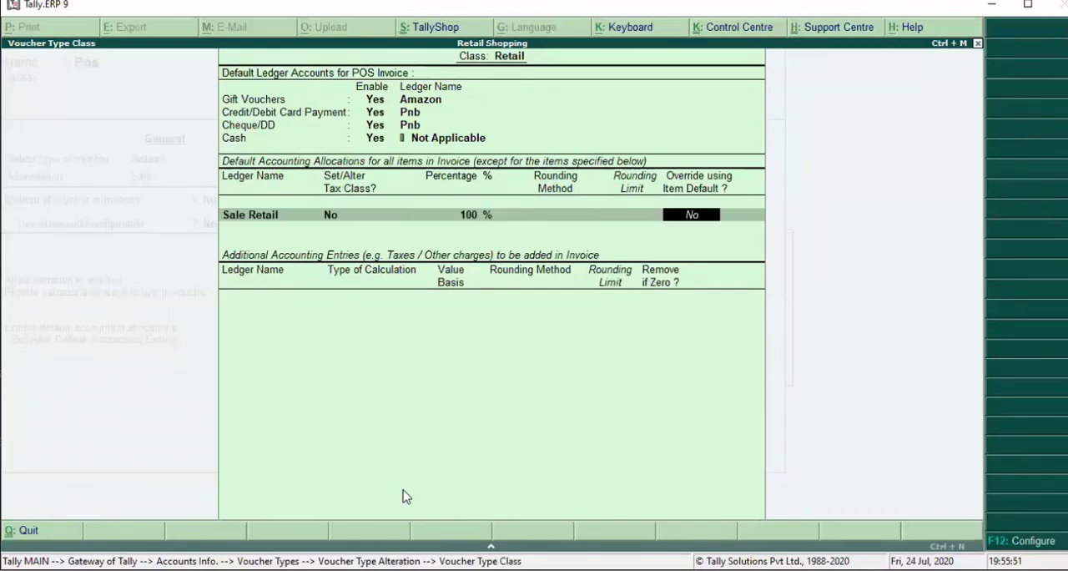
key(Return)
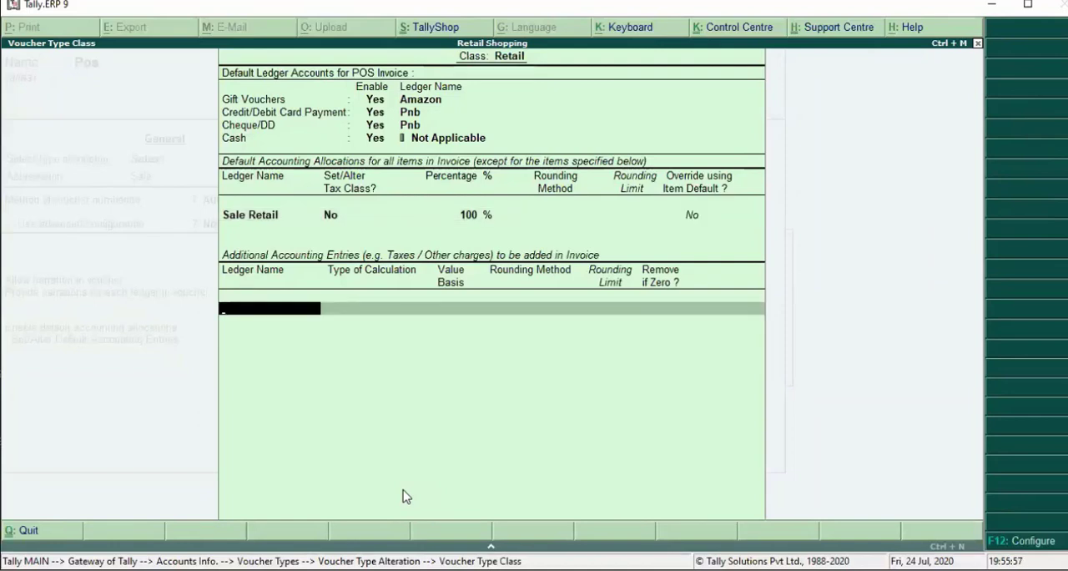
- Add Cgst and Sgst as additional accounting entries of the Retail class, both removed if zero
key(space)
key(Down)
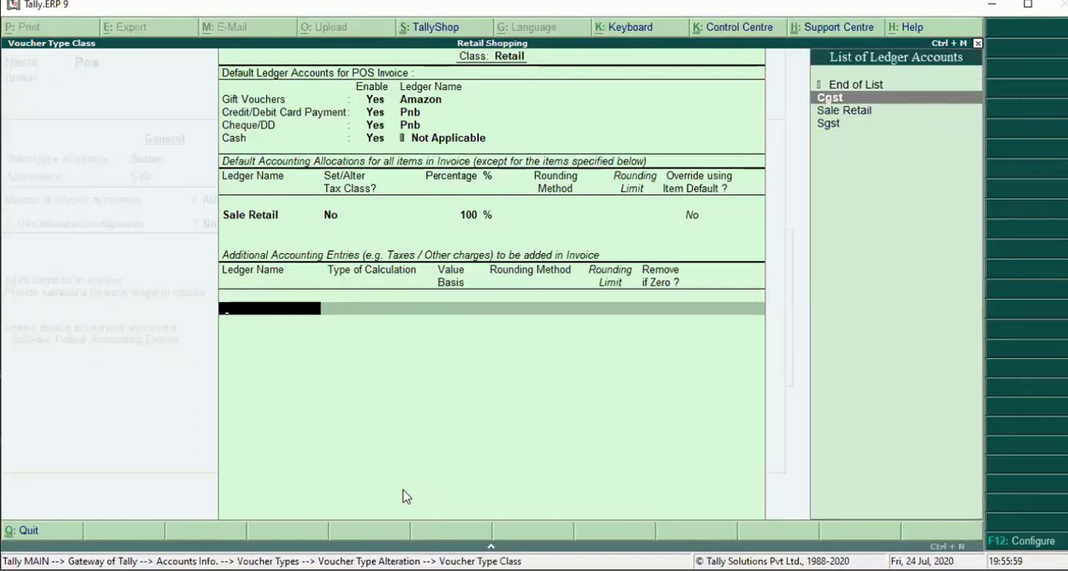
key(Return)
key(Return)
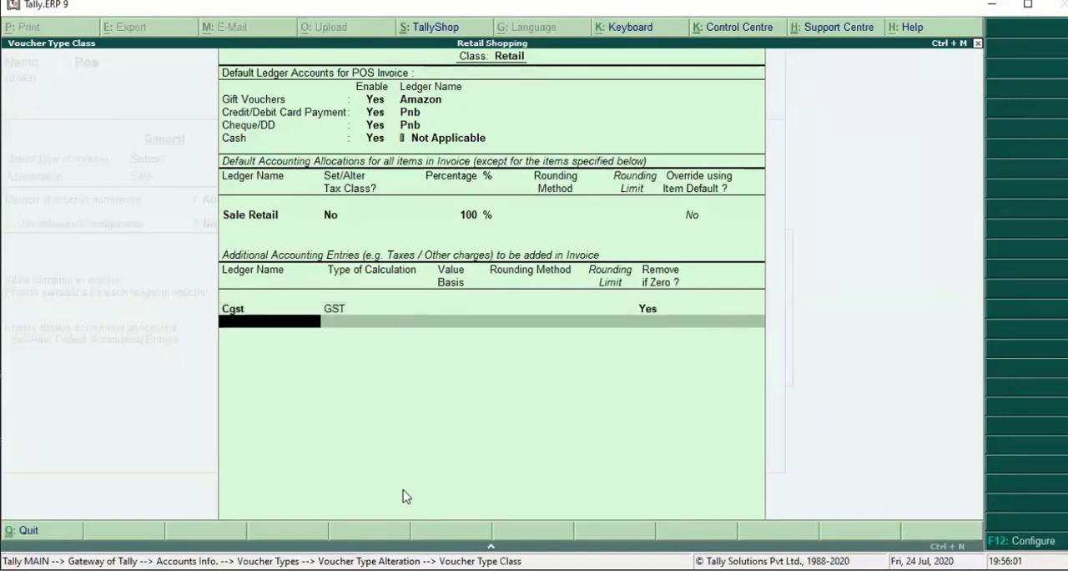
key(Down)
key(Down)
key(Down)
key(Return)
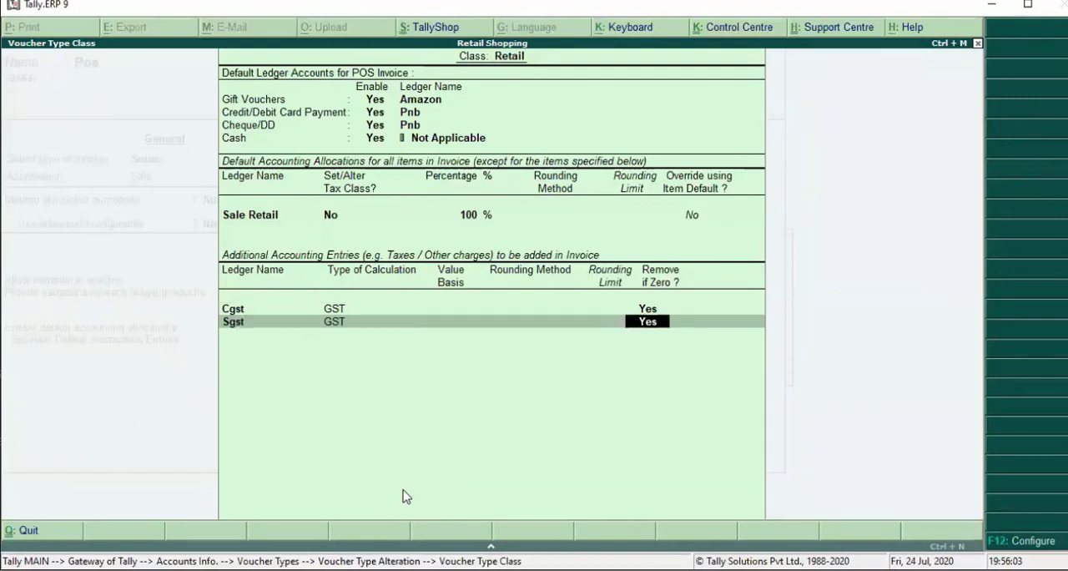
key(Return)
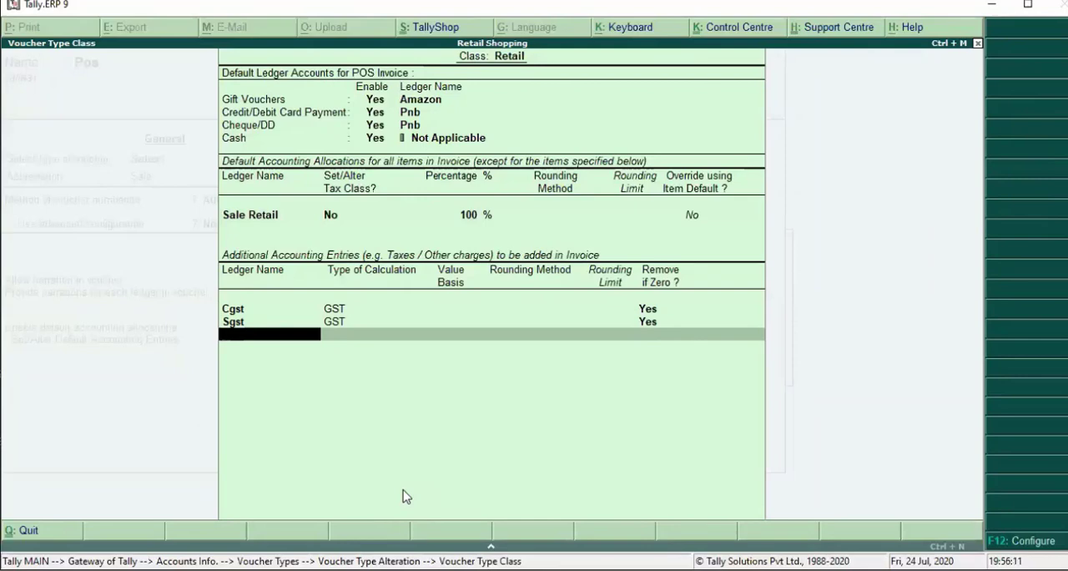
- Start a new ledger named Igst under Duties & Taxes with GST as its type of duty
key(alt+c)
text(Igst)
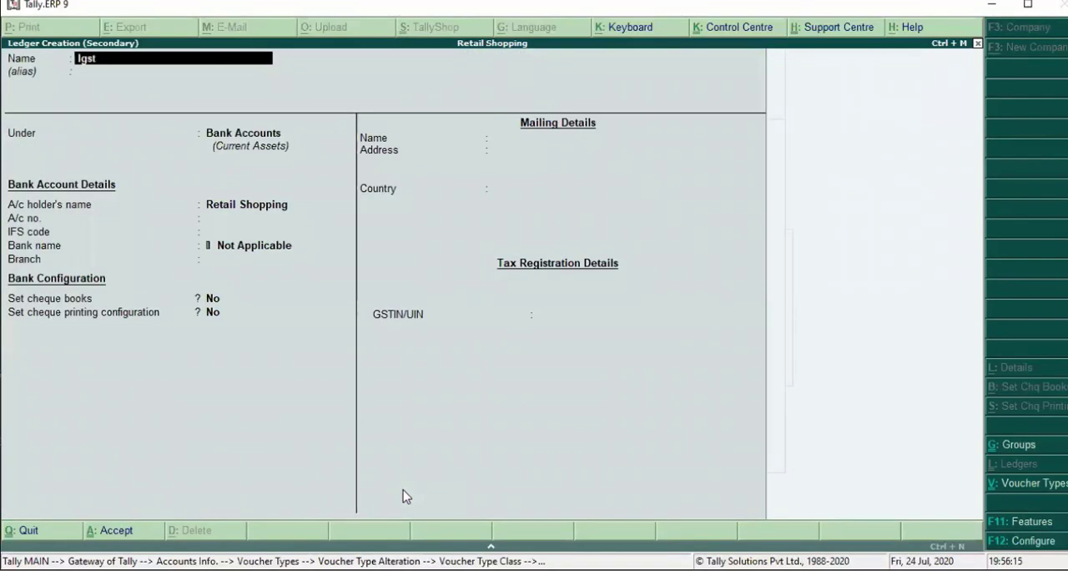
key(Return)
text(D)
key(Down)
key(Down)
key(Down)
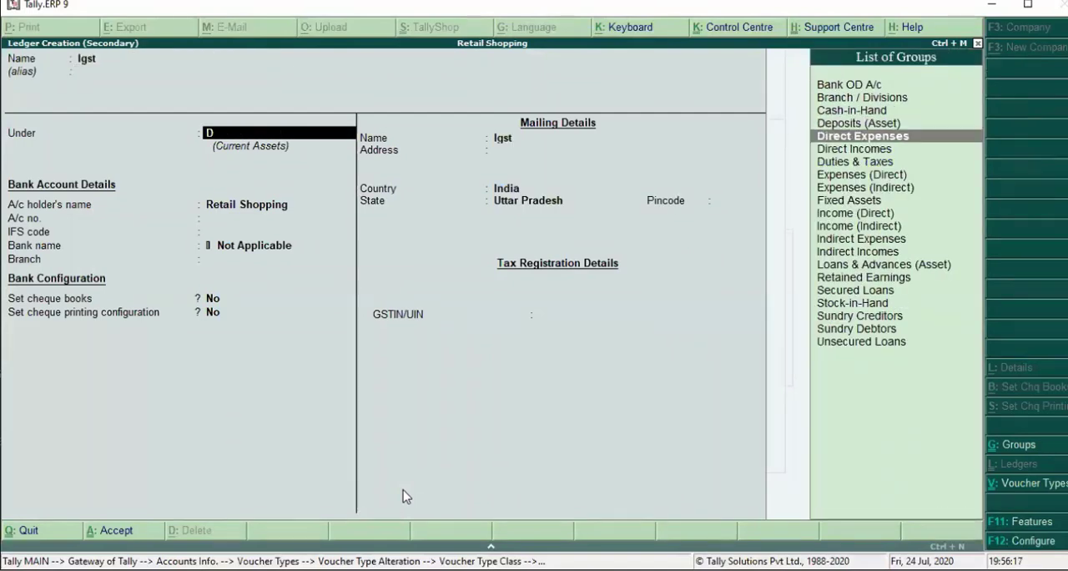
key(Return)
key(Up)
key(Return)
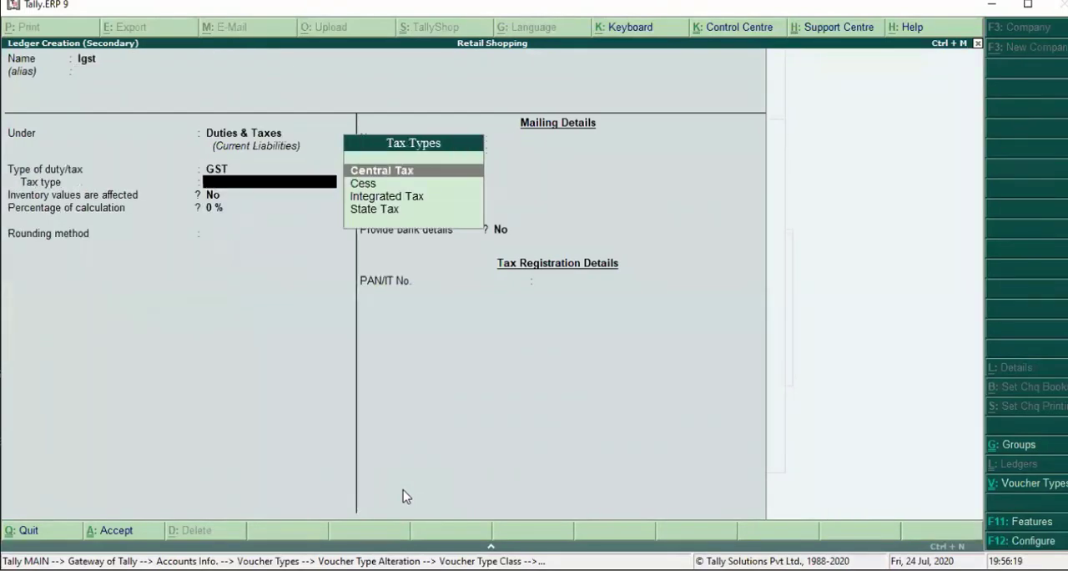
- Set Igst's tax type to Integrated Tax, save the ledger and add it to the class's additional entries, removed if zero
key(Down)
key(Down)
key(Down)
key(Up)
key(Return)
key(Return)
key(Return)
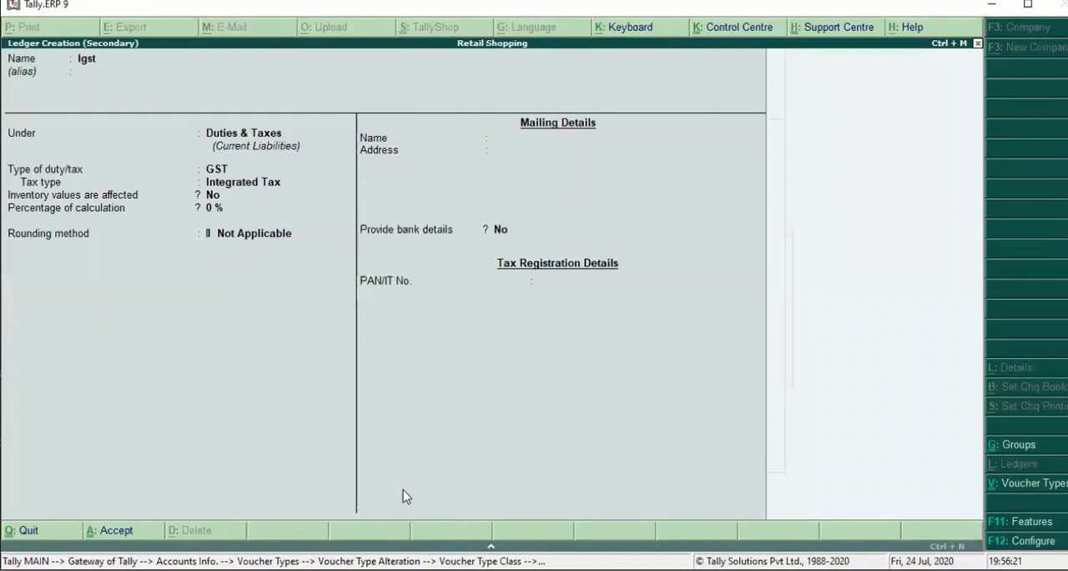
key(Return)
key(Return)
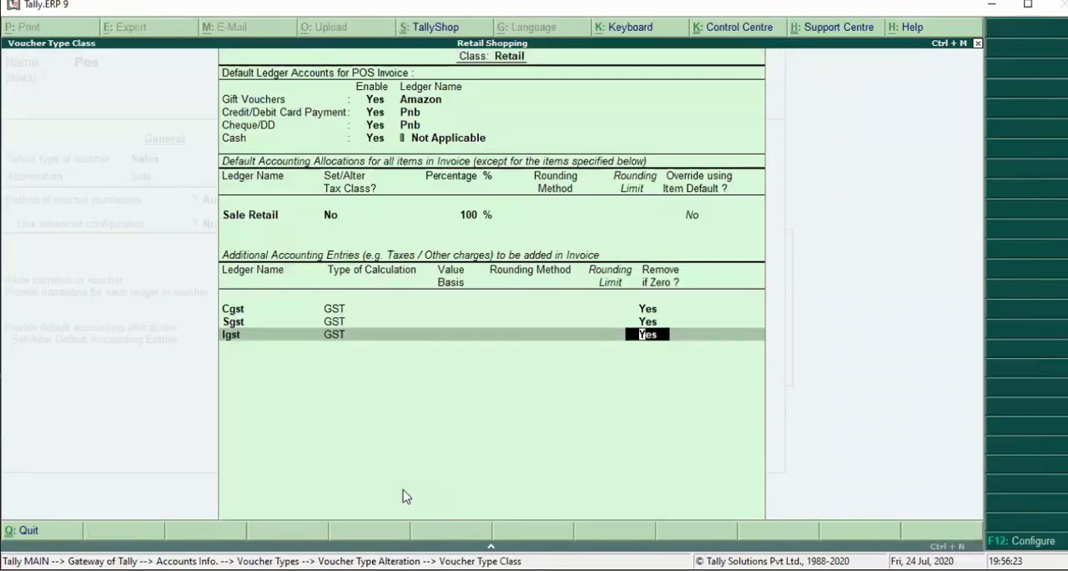
key(Return)
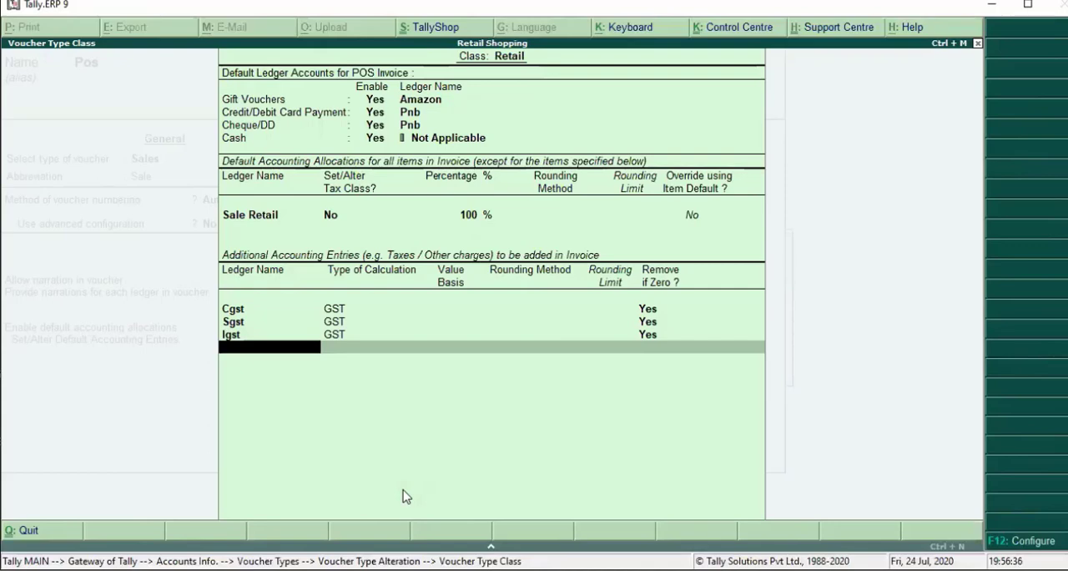
- Start a new ledger named Round Off under Indirect Expenses for the Retail class's additional entries
key(alt+c)
text(Round Off)
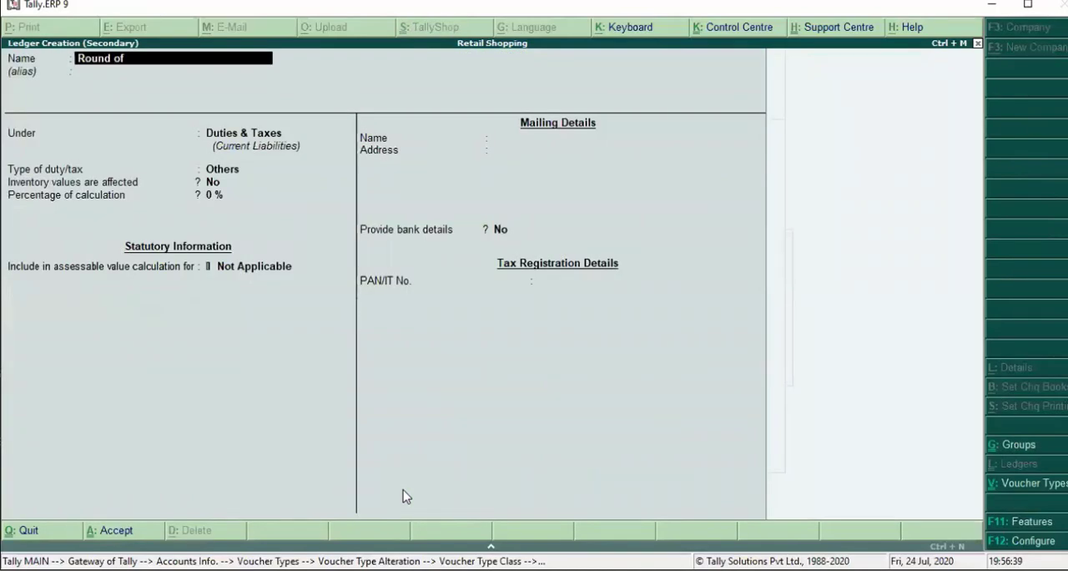
key(Return)
key(Return)
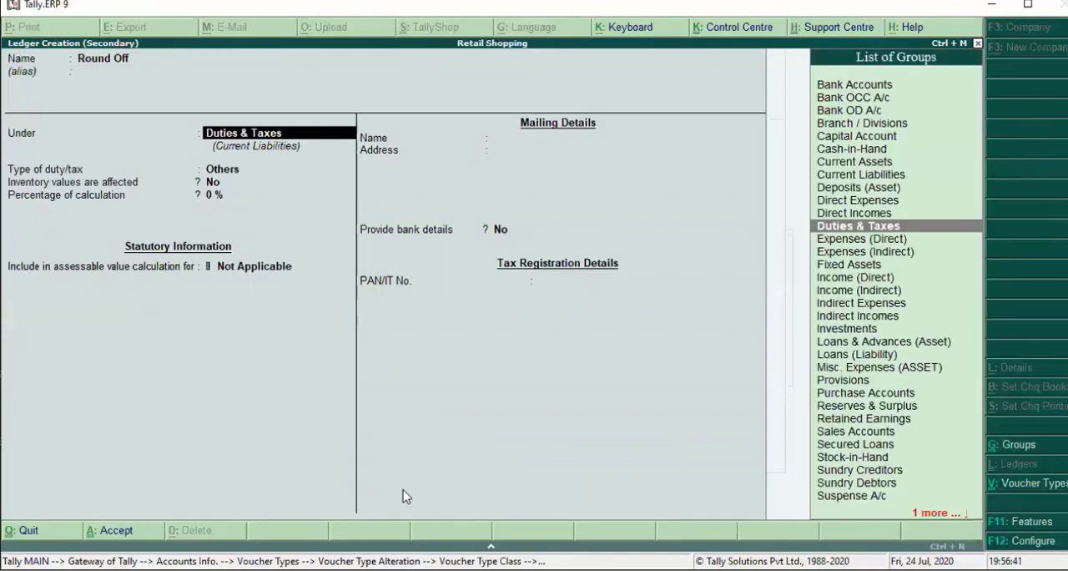
key(BackSpace)
text(ind)
- Set GST to Not Applicable for the Round Off ledger, save it and pick it as an additional entry of the class
key(Return)
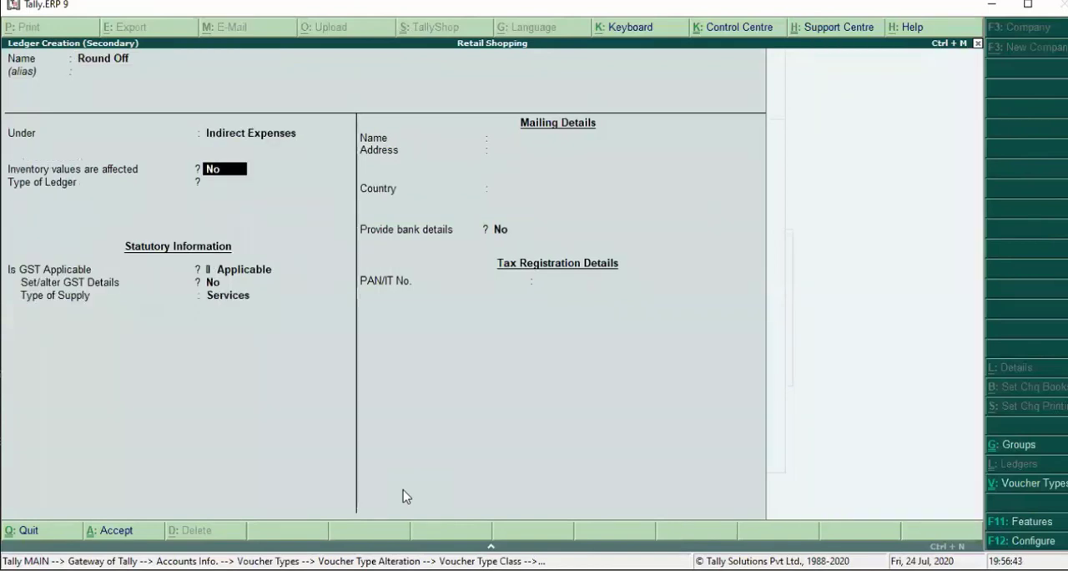
key(Return)
key(Return)
key(Return)
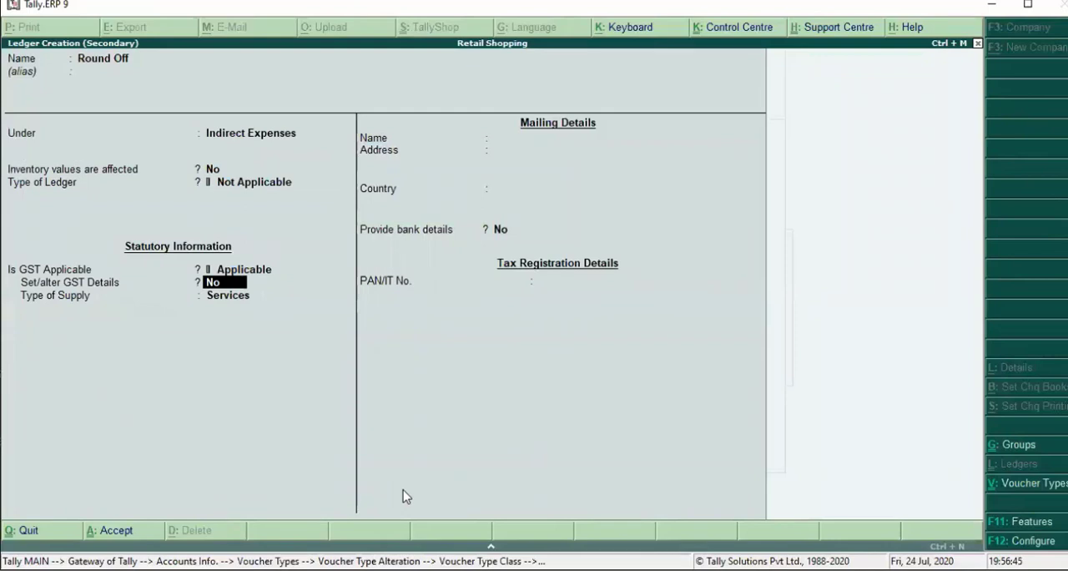
key(BackSpace)
key(Up)
key(Up)
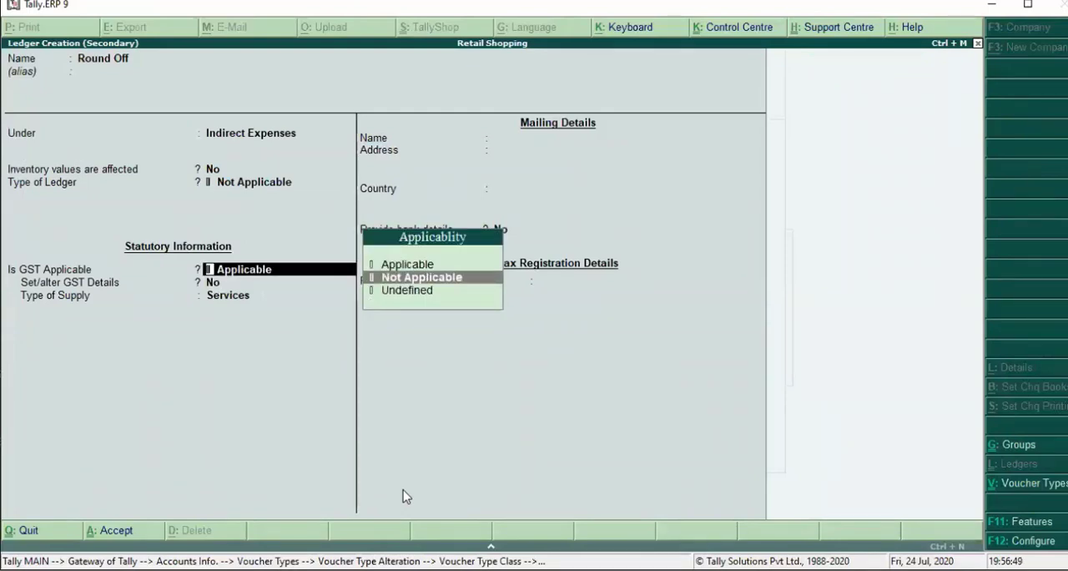
key(Return)
key(Return)
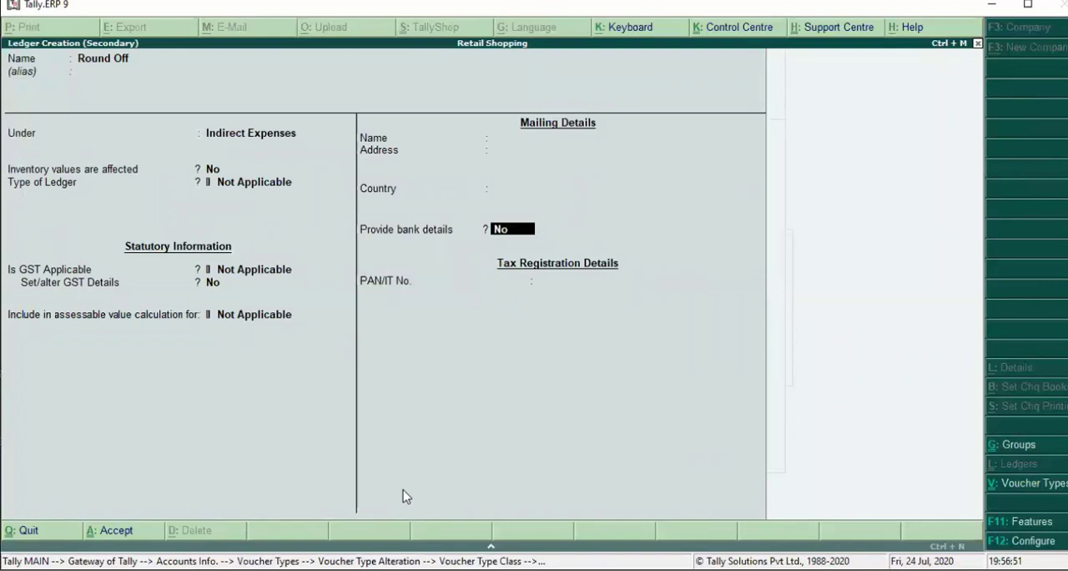
key(Return)
key(Return)
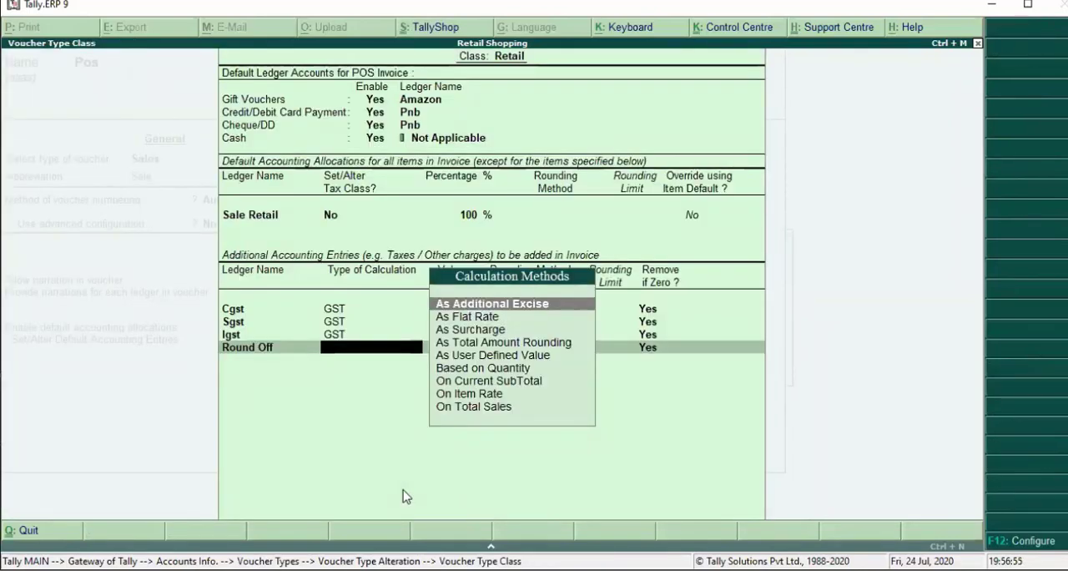
- Calculate Round Off As Total Amount Rounding with Normal Rounding and a rounding limit of 1, removed if zero
key(Down)
key(Down)
key(Down)
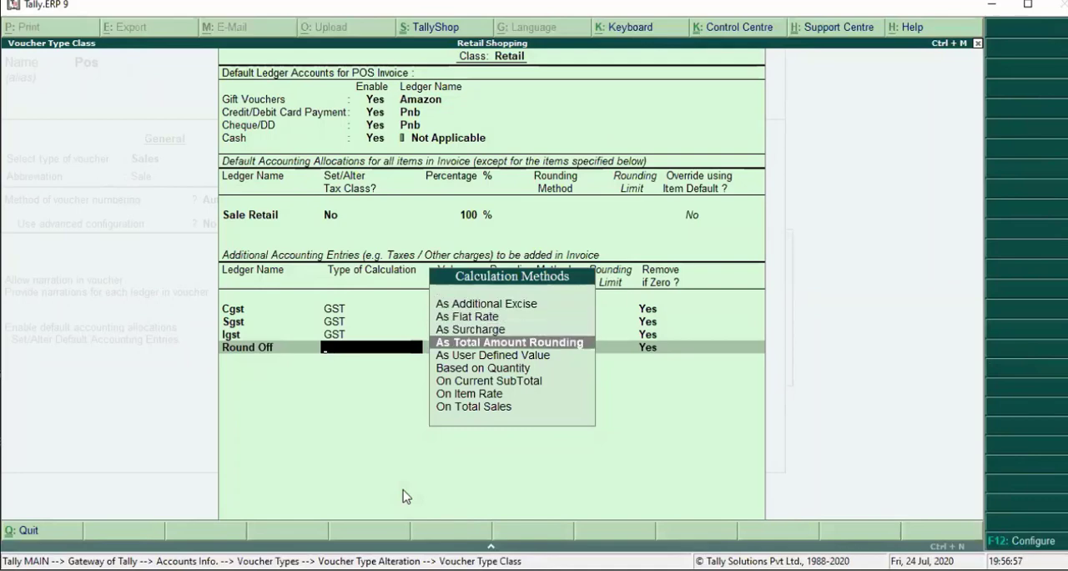
key(Return)
key(Down)
key(Down)
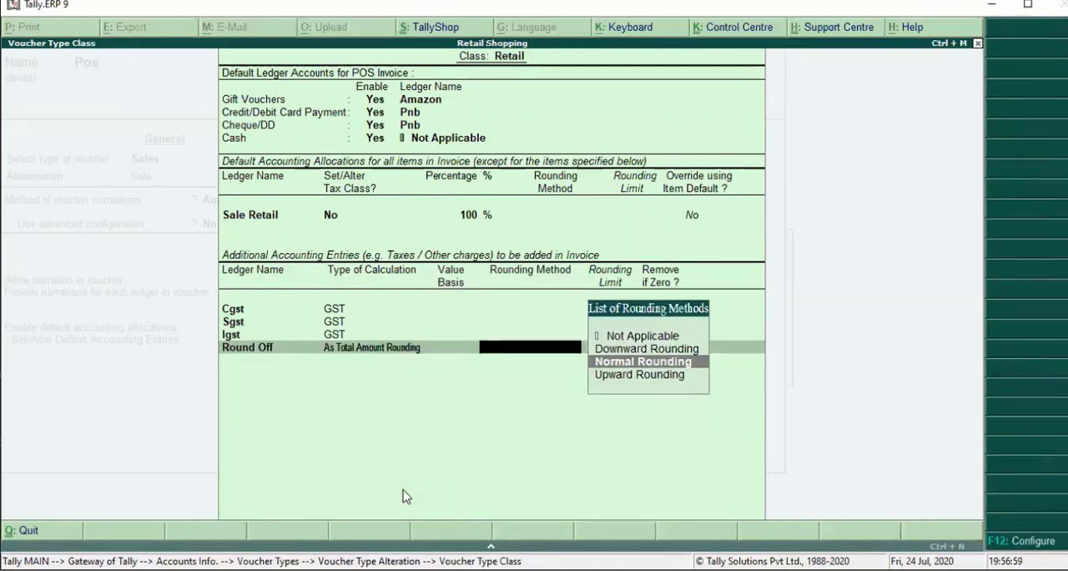
key(Return)
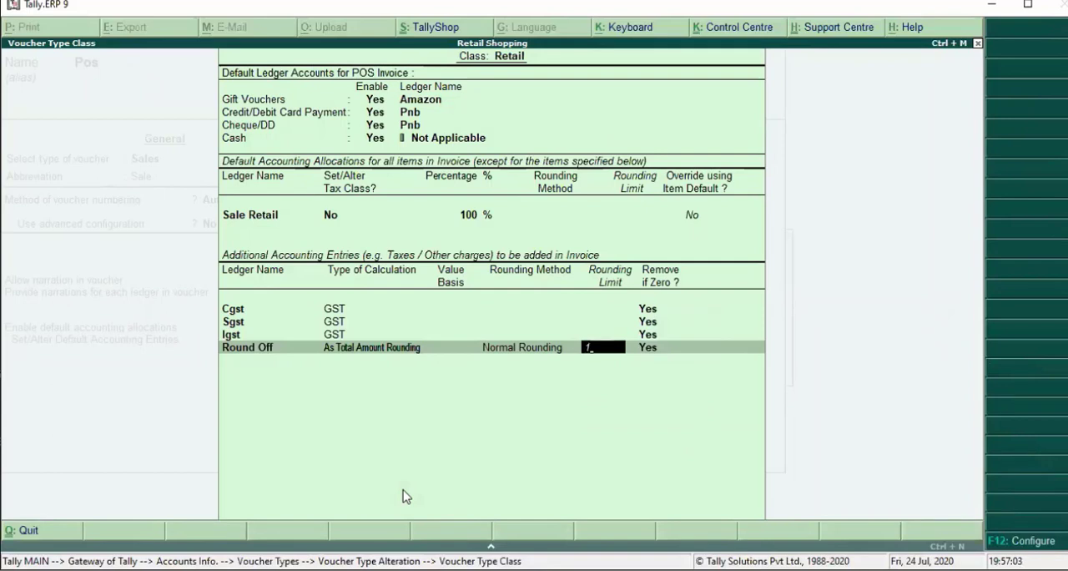
key(Return)
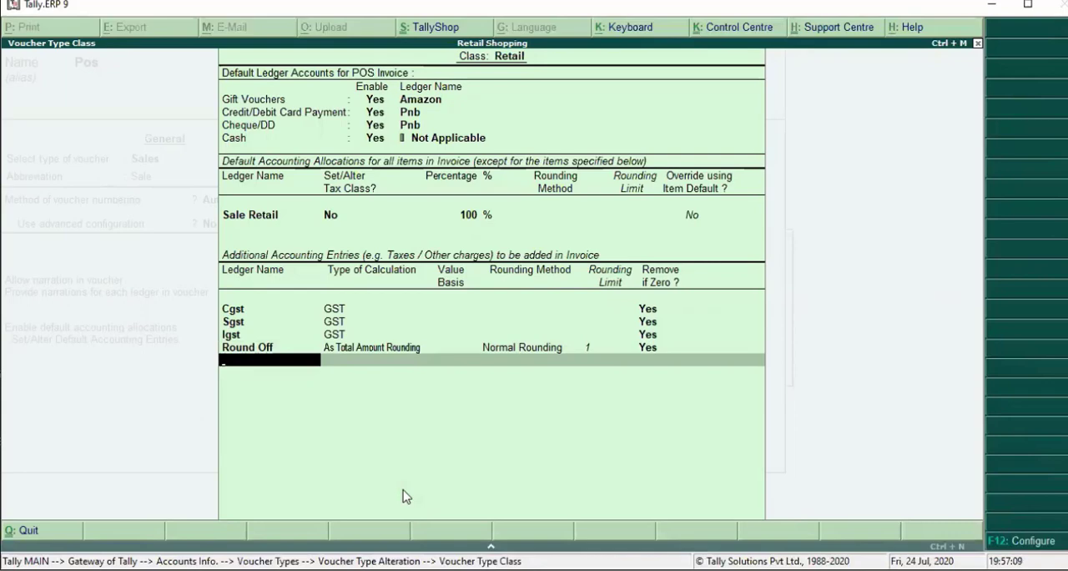
- Finish the Retail class, save the Pos voucher type and return to the Gateway of Tally
key(Return)
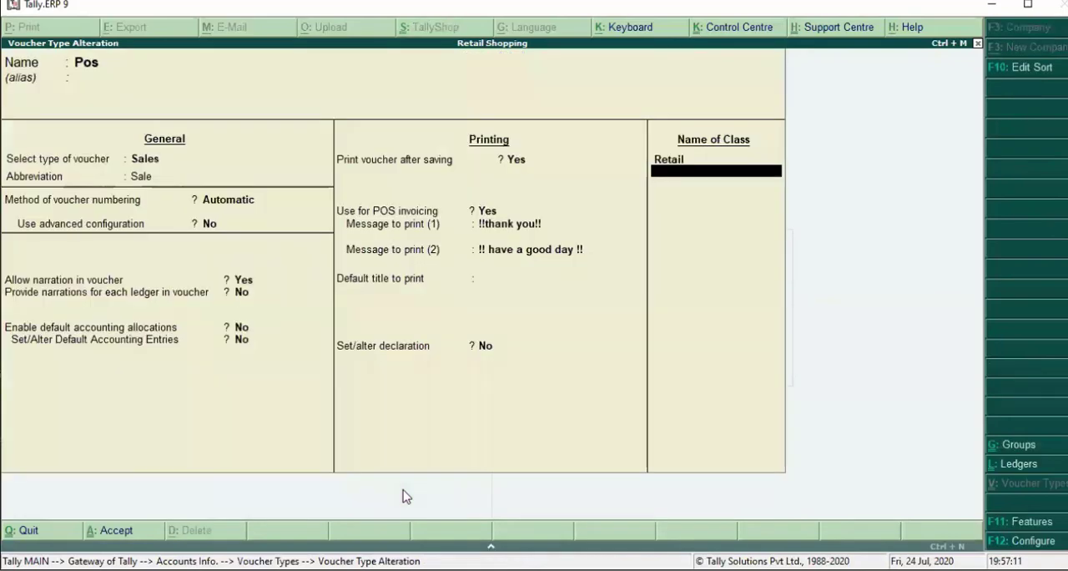
key(Return)
key(Return)
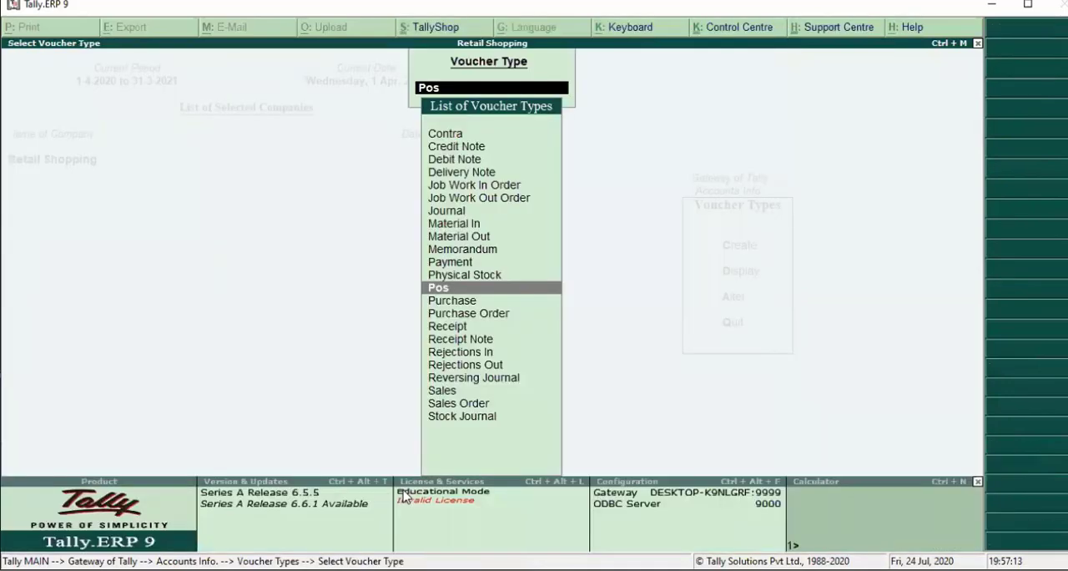
key(Escape)
key(Escape)
key(Escape)
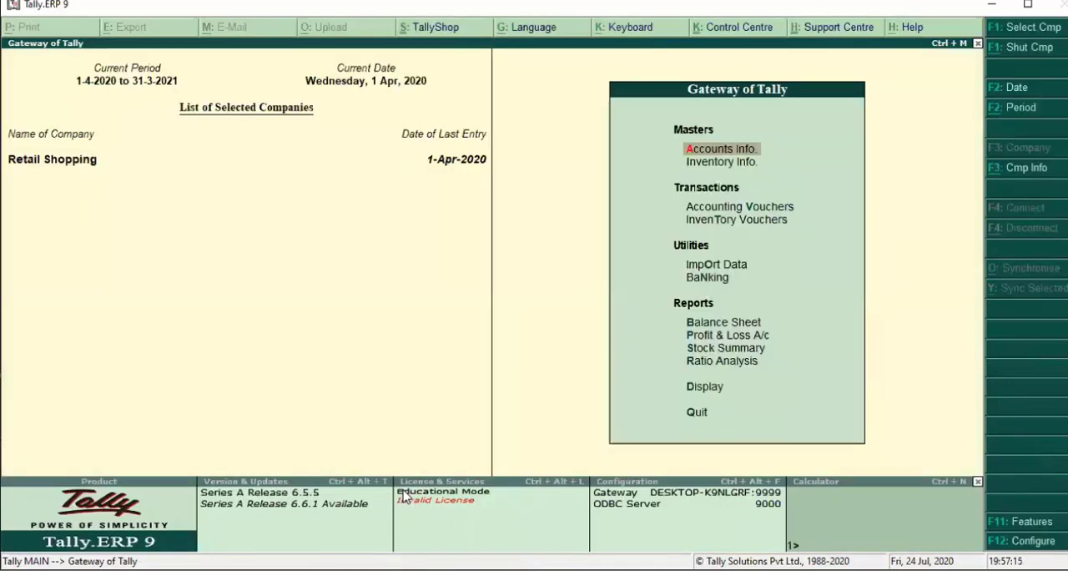
- Start a new accounting voucher of type Pos with the voucher class Retail
key(Down)
key(Down)
key(Return)
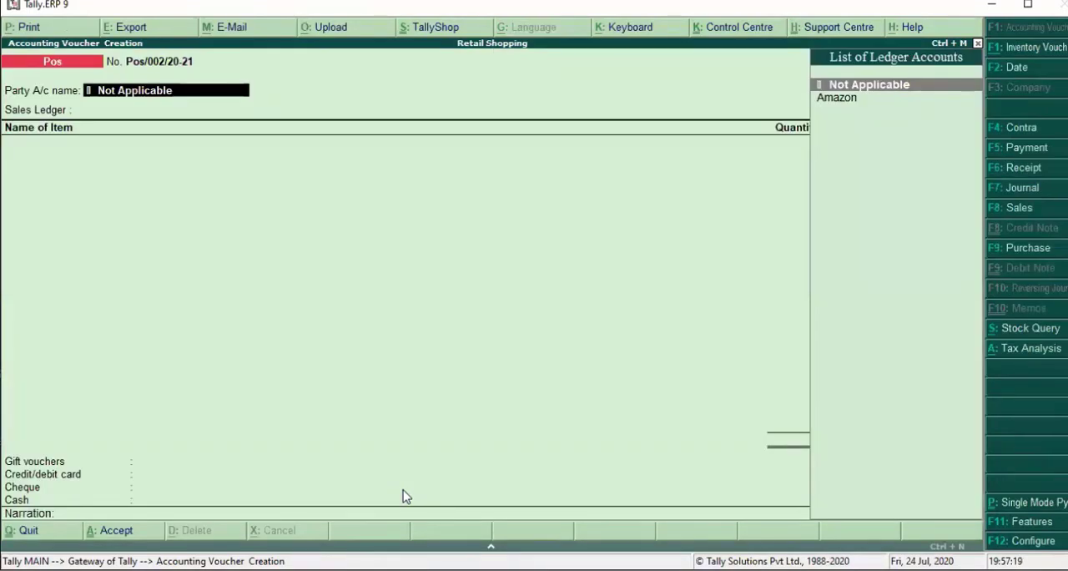
key(F8)
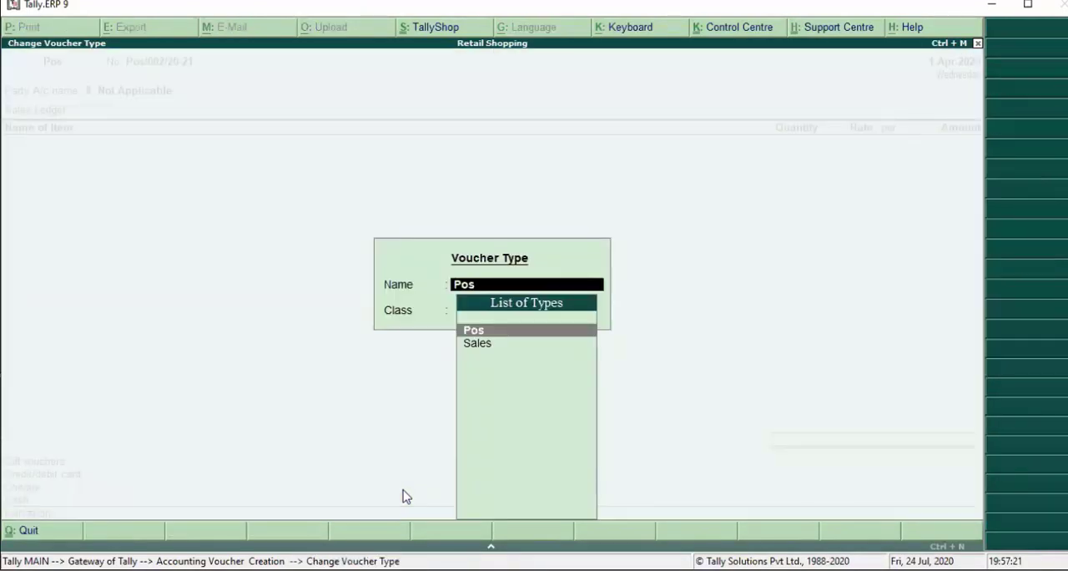
key(Down)
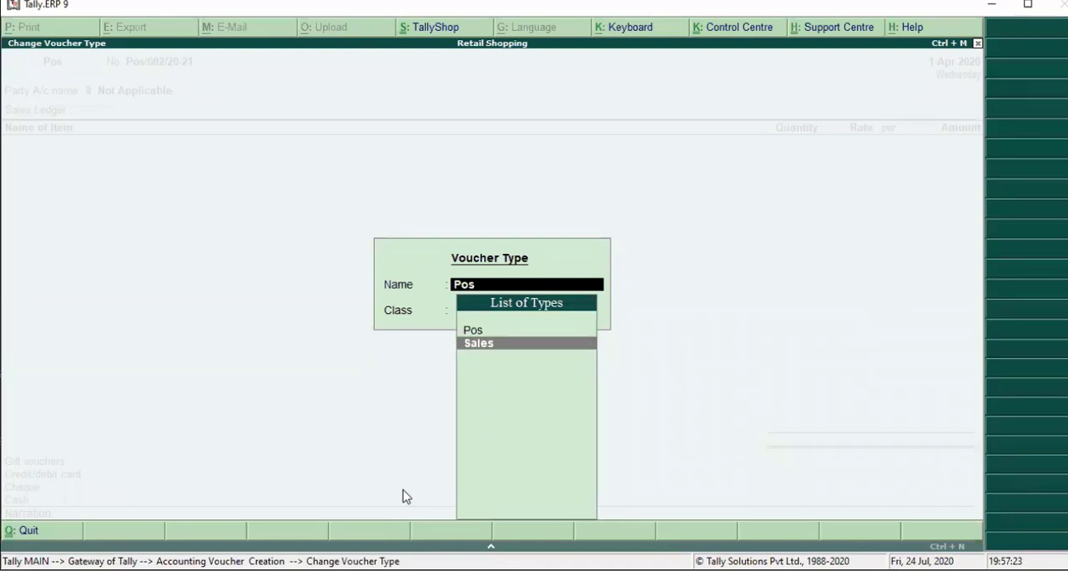
key(Up)
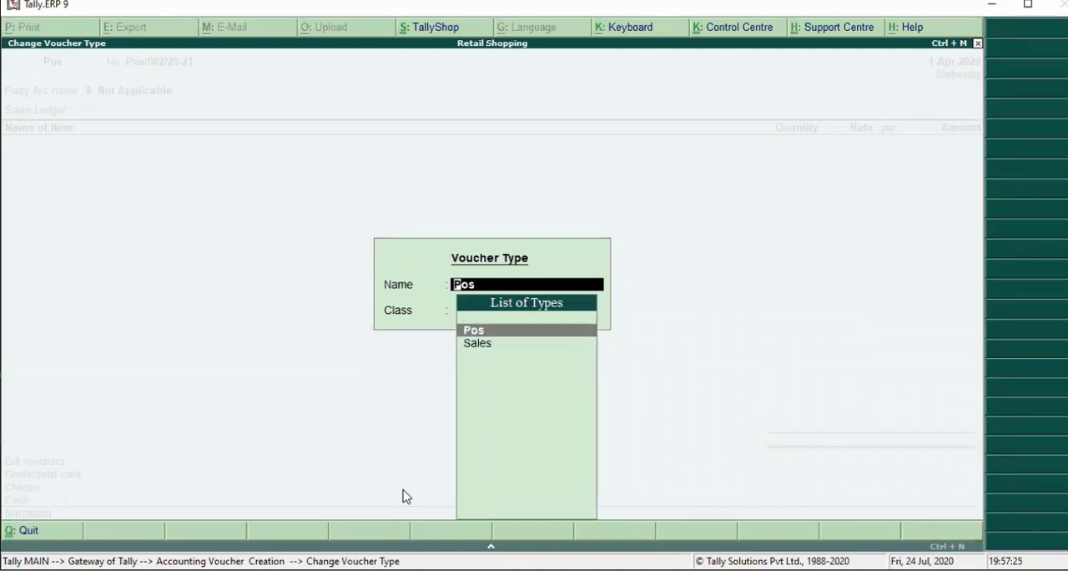
key(Return)
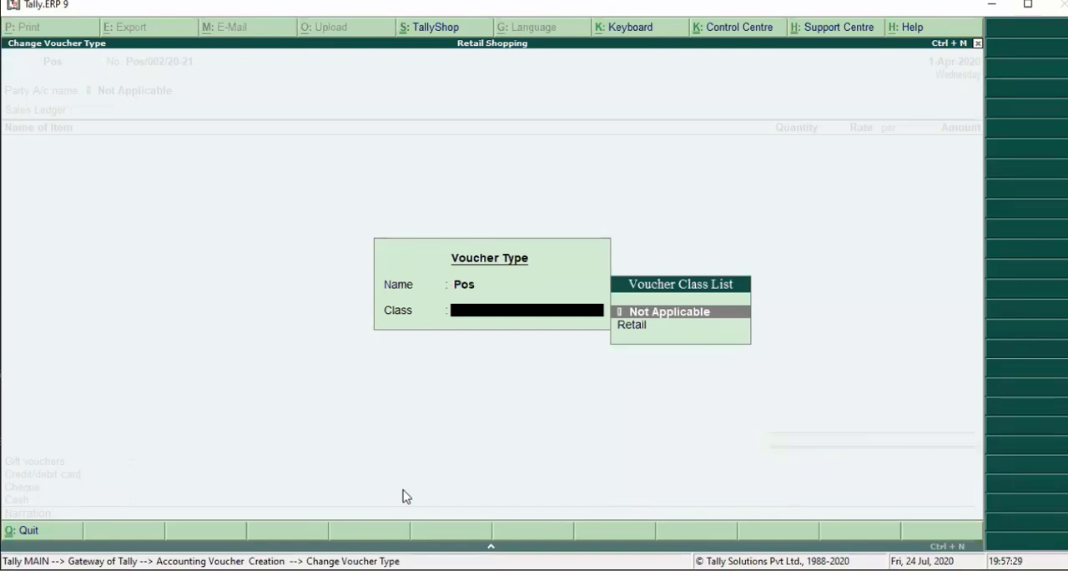
key(Down)
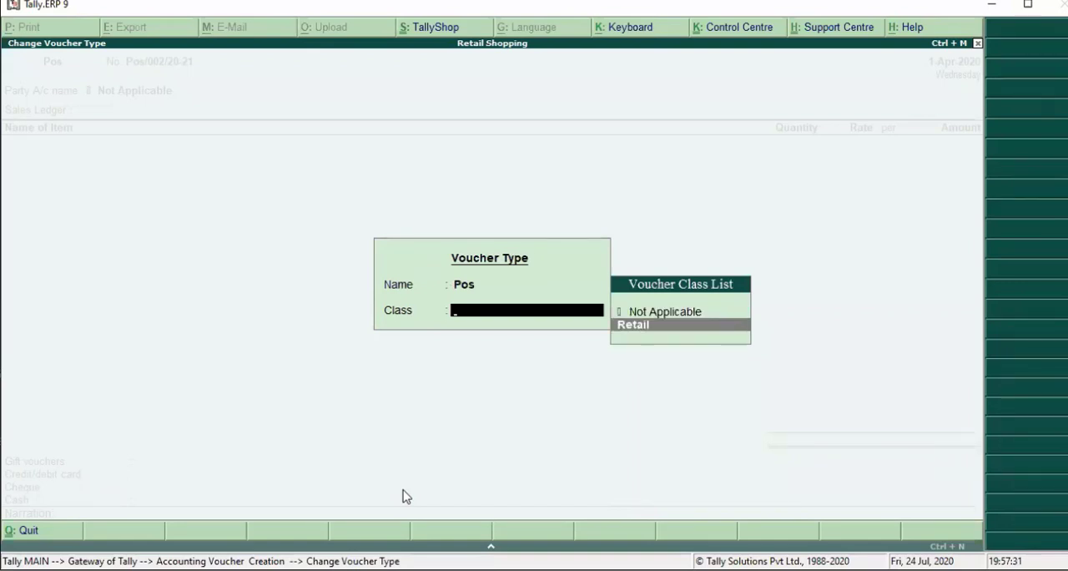
key(Return)
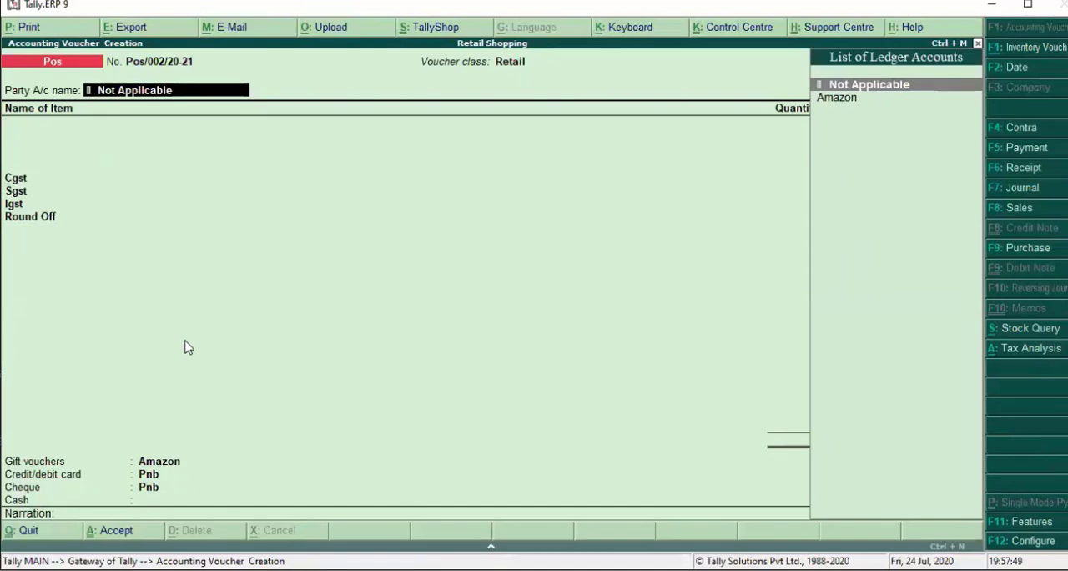
- Keep the party account as Not Applicable and enter the buyer's name in the buyer's details
key(Return)
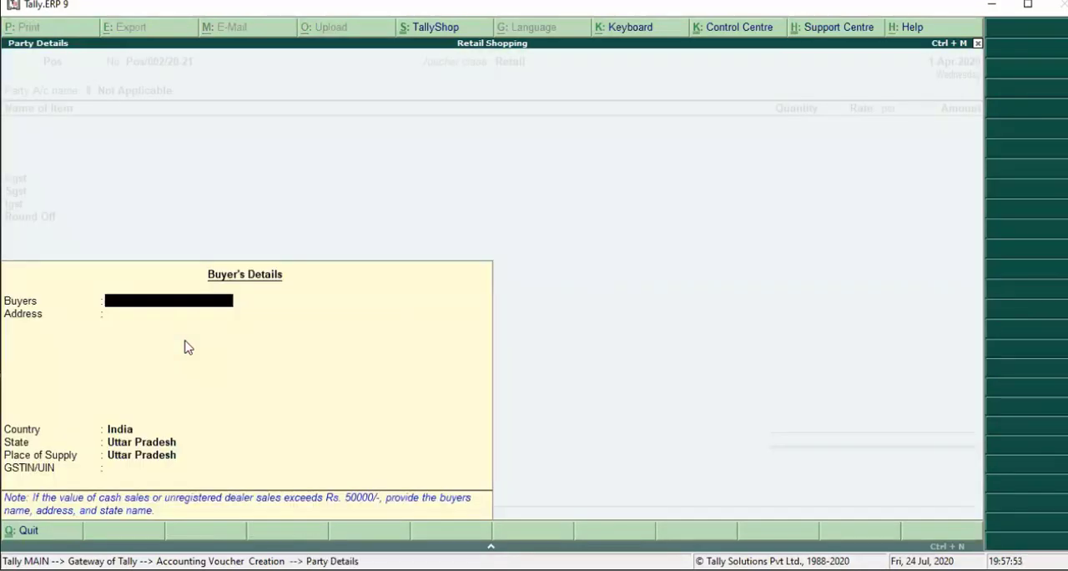
text(Sanjeet)
key(Return)
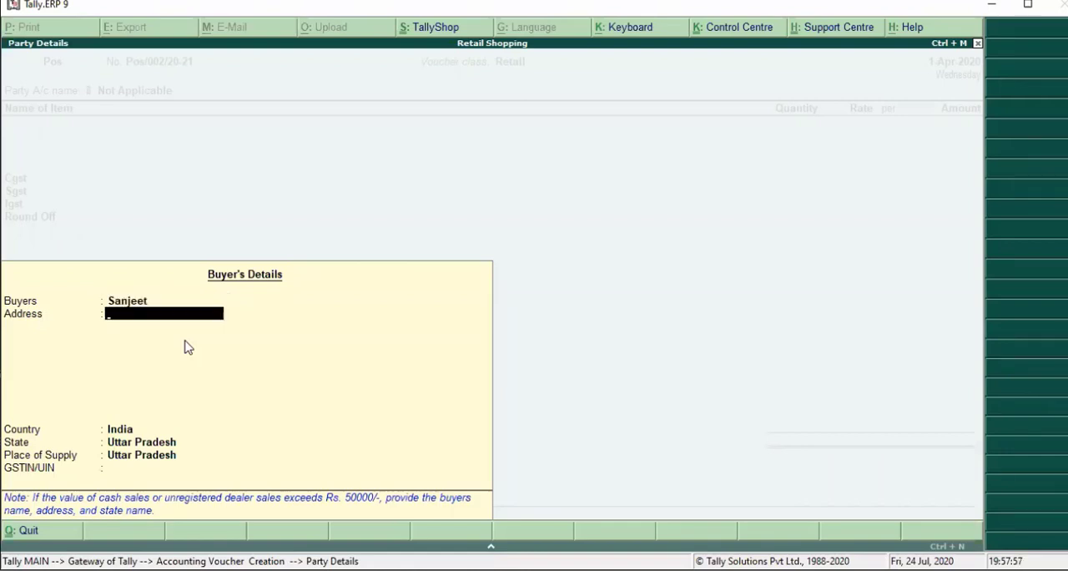
- Fill in the buyer's address, with the mobile number on its second line
text(Golghar)
key(Return)
text(Mon)
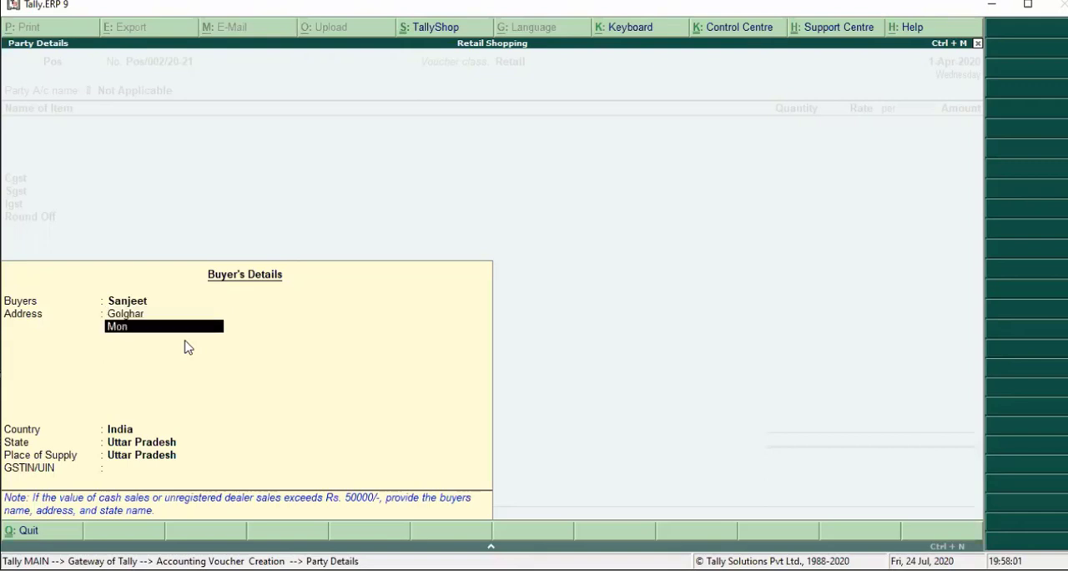
key(BackSpace)
key(BackSpace)
text(obi)
text(le No)
key(BackSpace)
key(BackSpace)
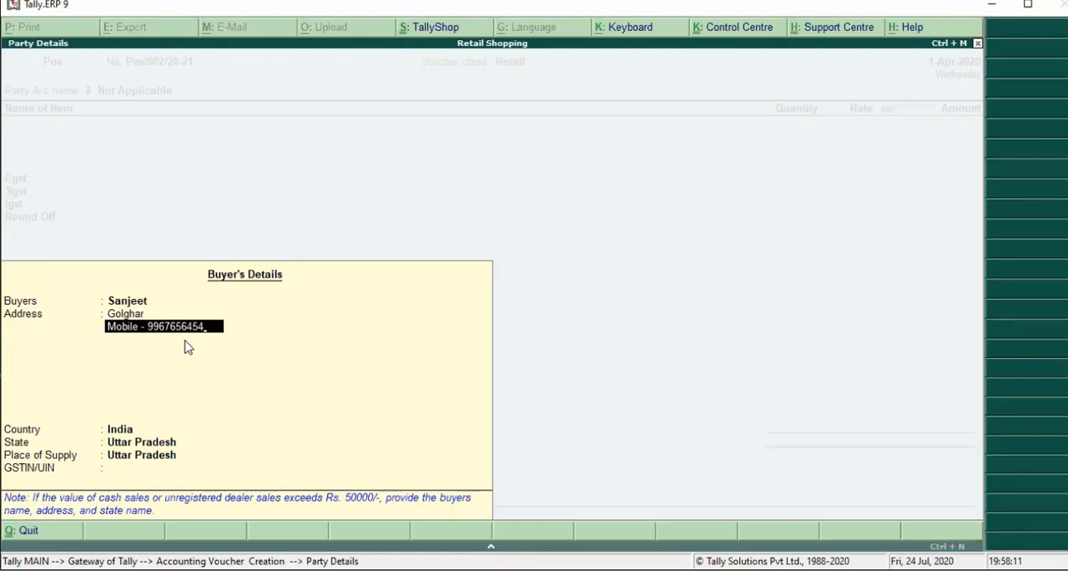
- Accept India as country and Uttar Pradesh as state and place of supply, leaving the buyer's GSTIN/UIN blank
key(Return)
key(Return)
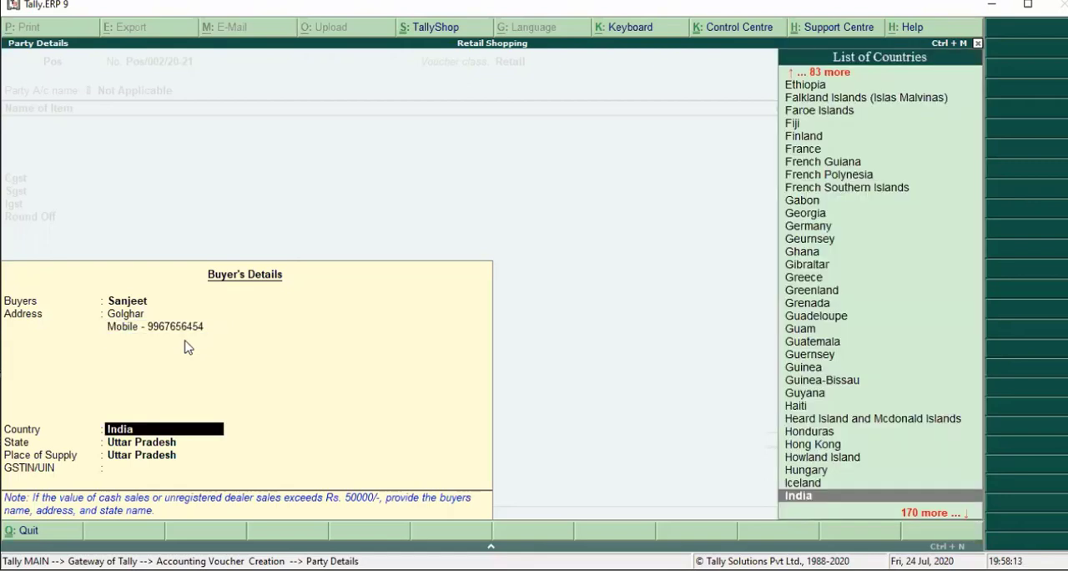
key(Return)
key(Return)
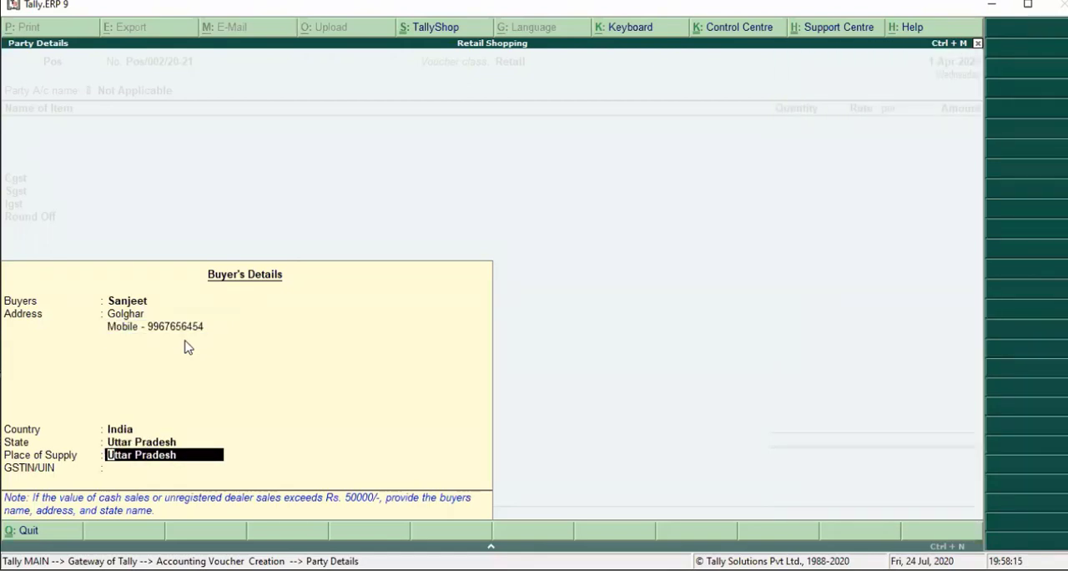
key(Return)
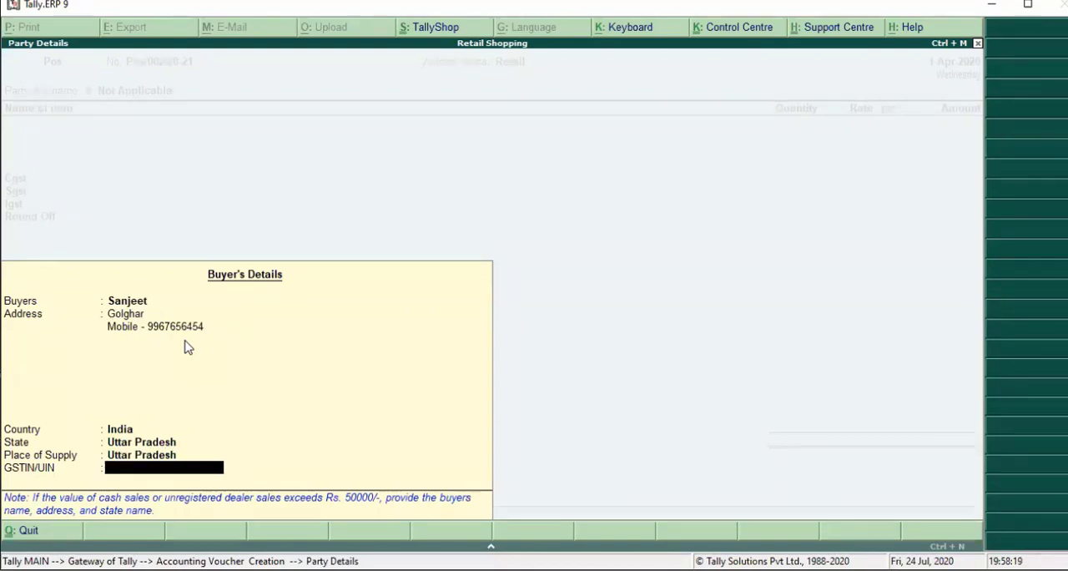
key(Return)
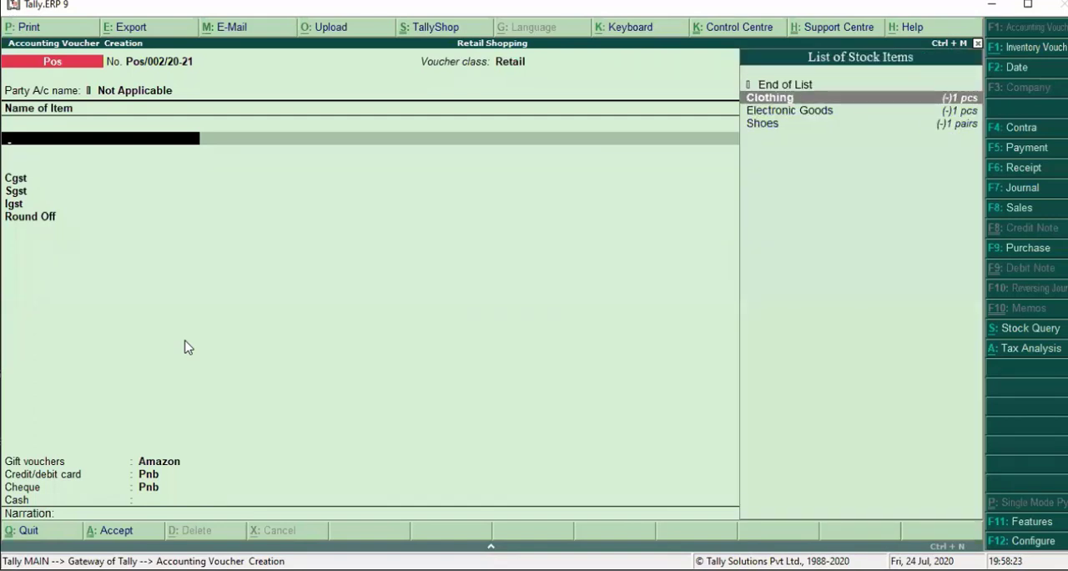
- Add Clothing as the first invoice item with the description Men Shirt
key(Return)
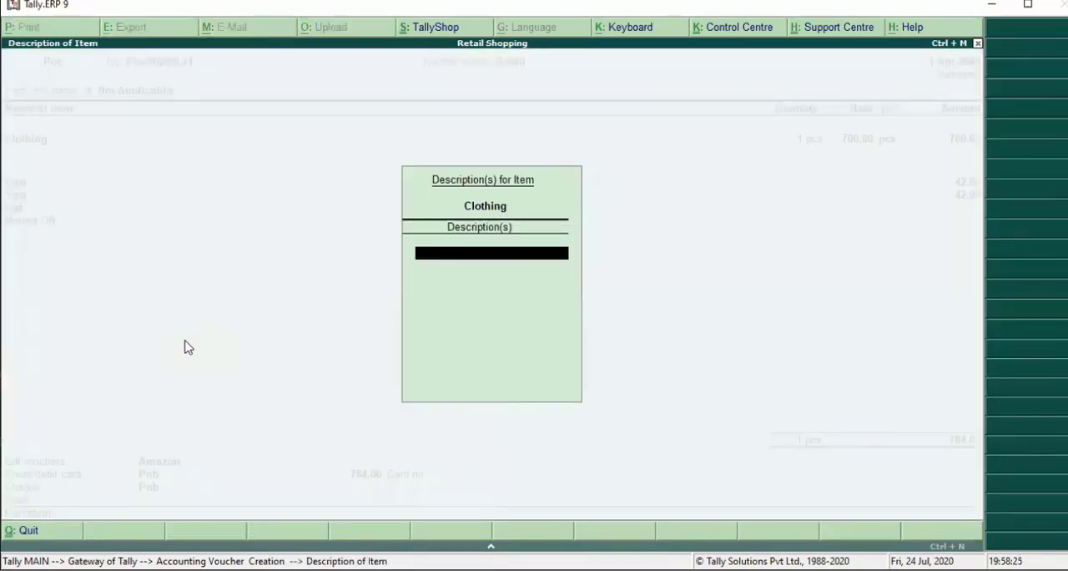
text(Men Shirt)
key(Return)
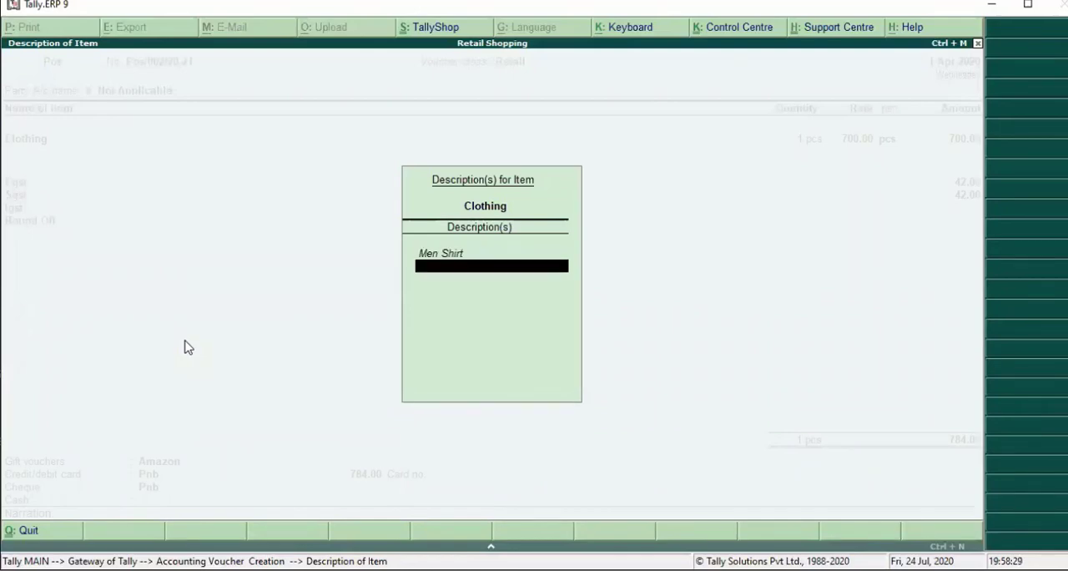
key(Return)
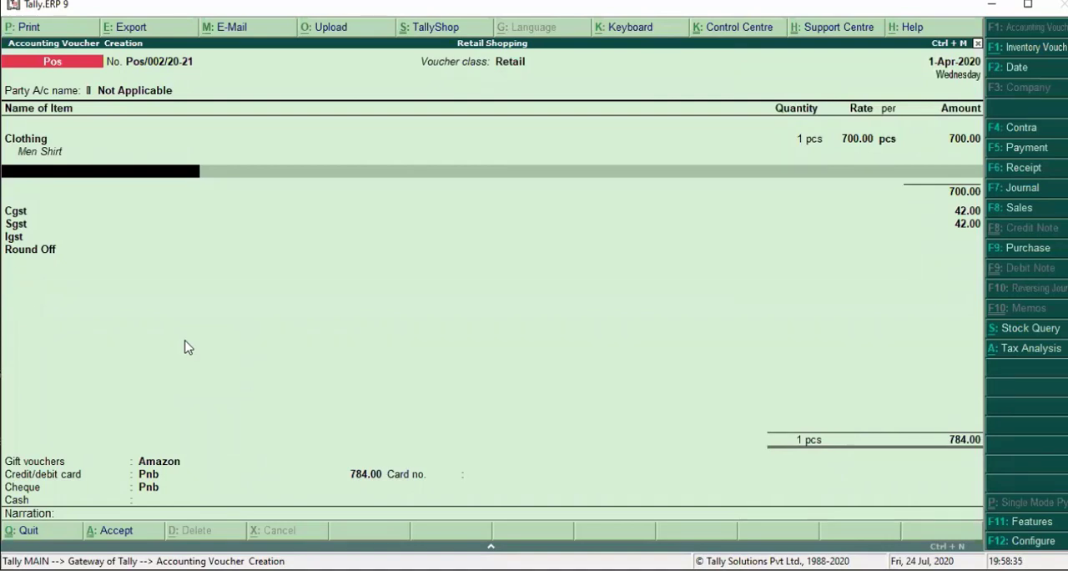
- Add Shoes as the second invoice item with the description Shoes, and end the item list
key(Down)
key(Down)
key(Down)
key(Down)
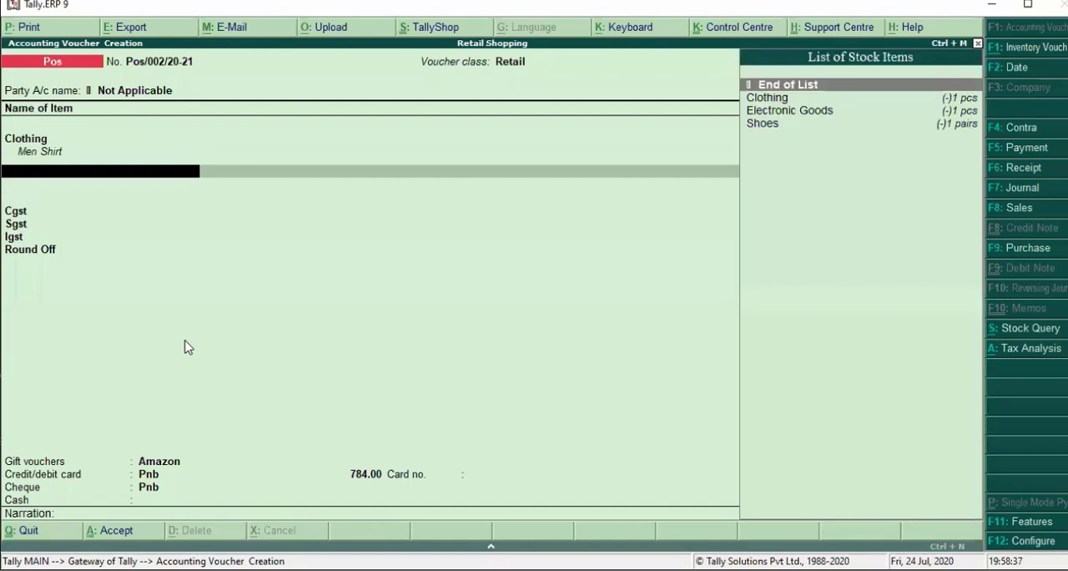
key(Return)
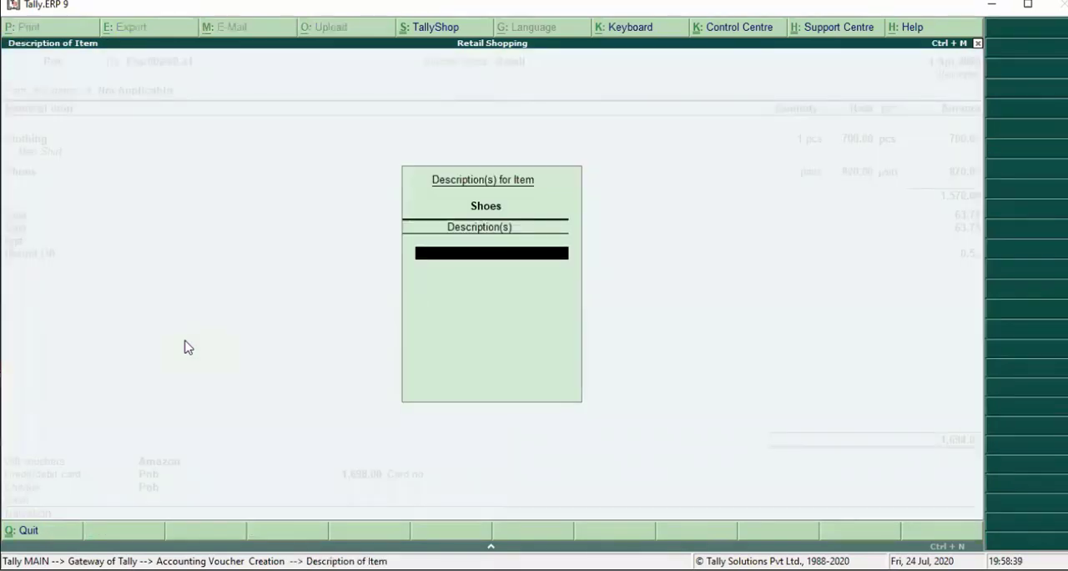
text(Shoes)
key(Return)
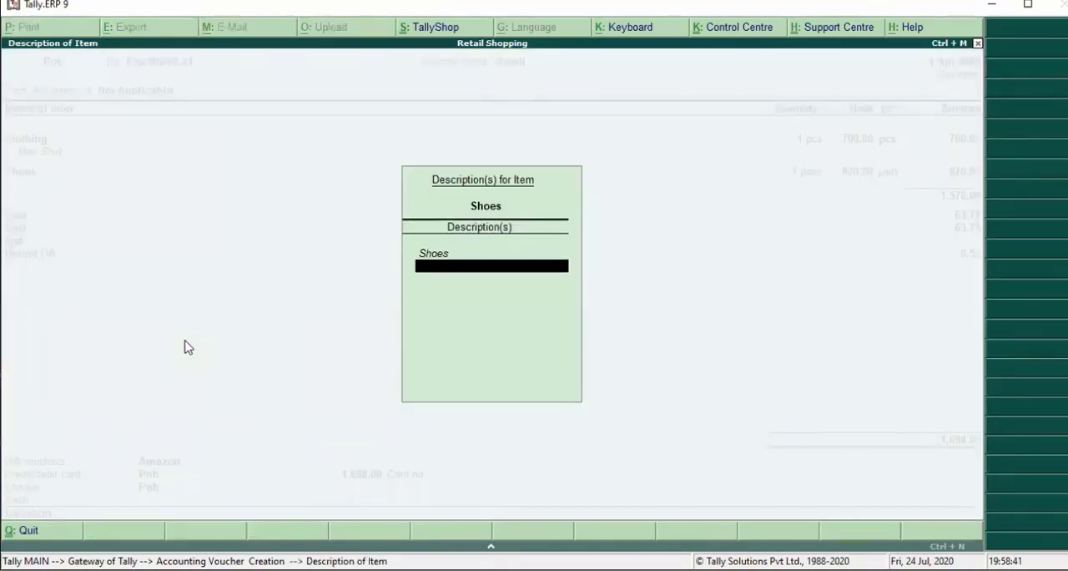
key(Return)
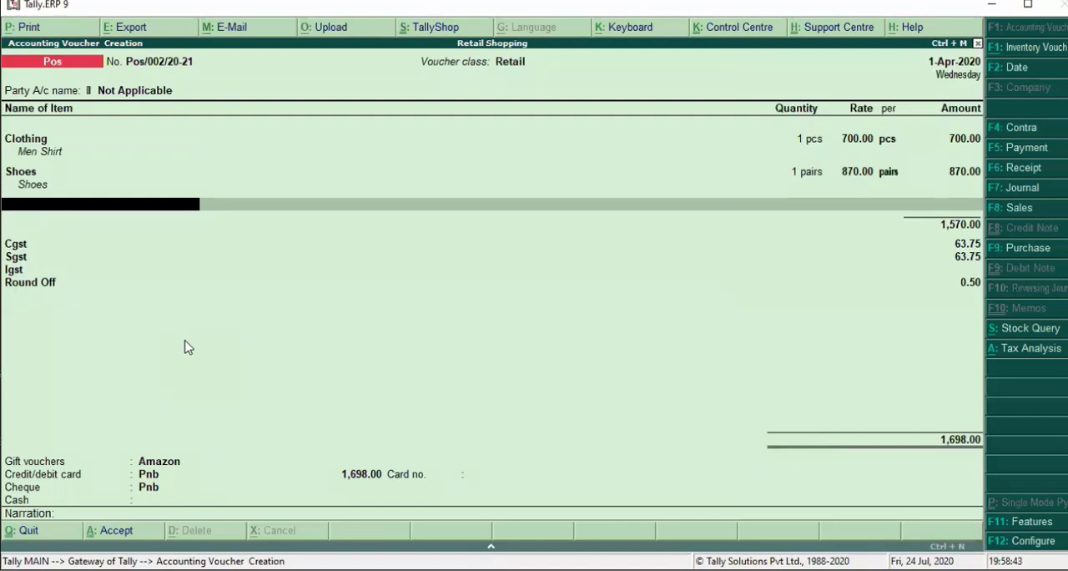
key(Return)
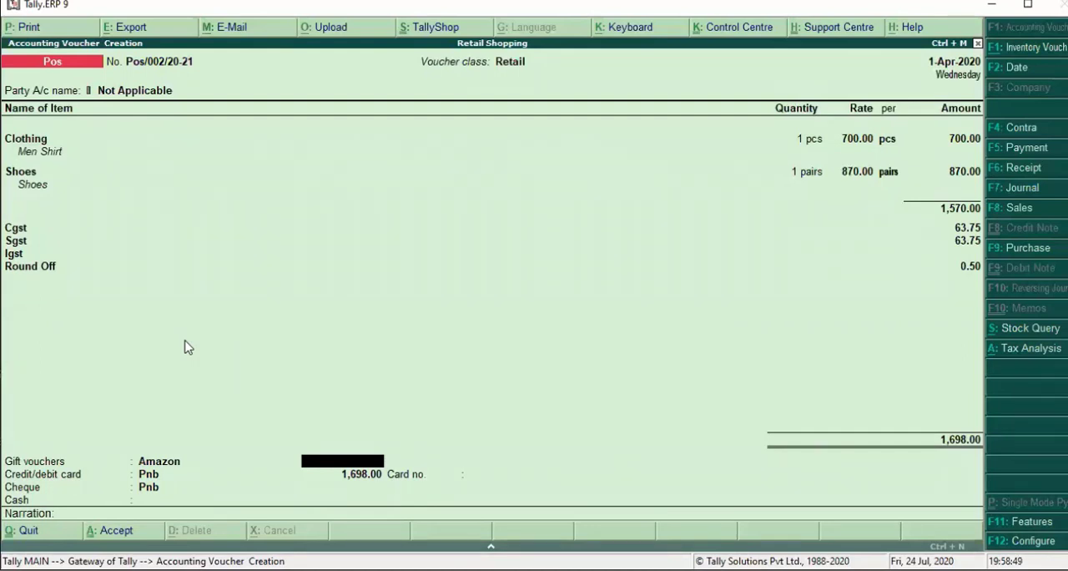
- Allocate 100 to the Amazon gift voucher and 500 to the Pnb credit/debit card, and enter the card number
text(100)
key(Return)
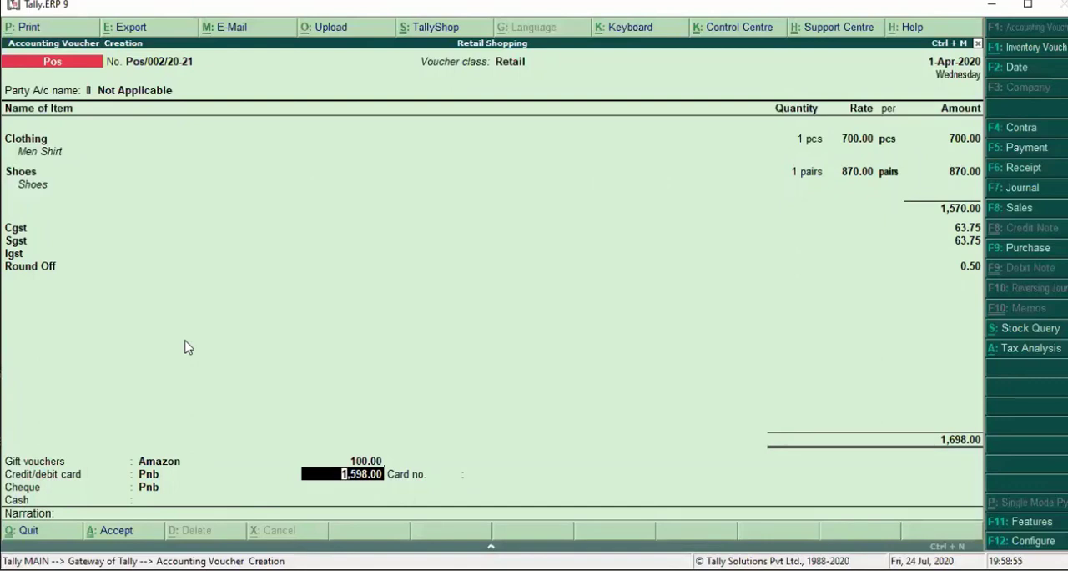
text(500)
key(Return)
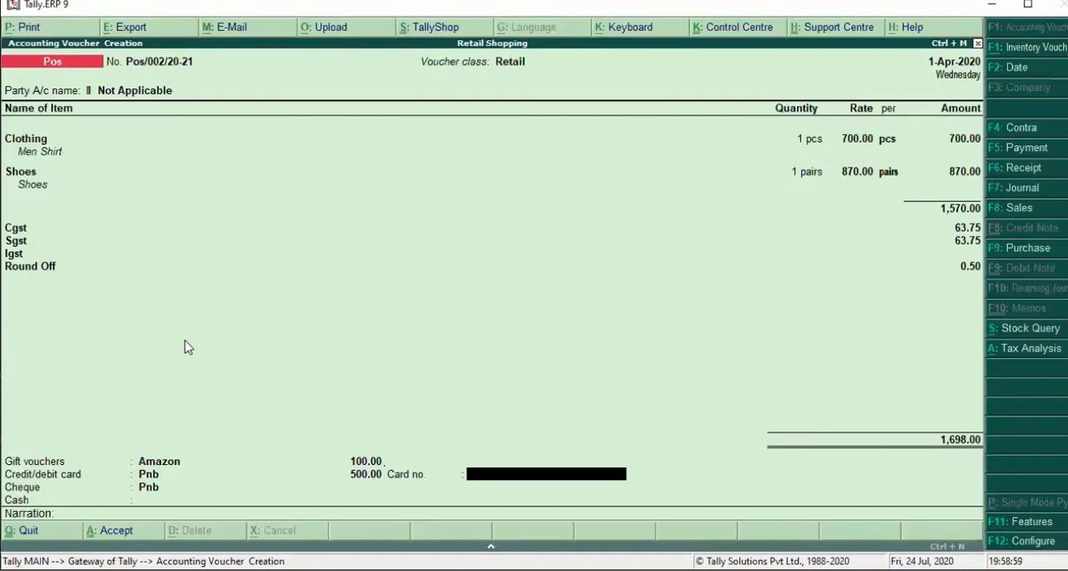
text(8767)
key(Return)
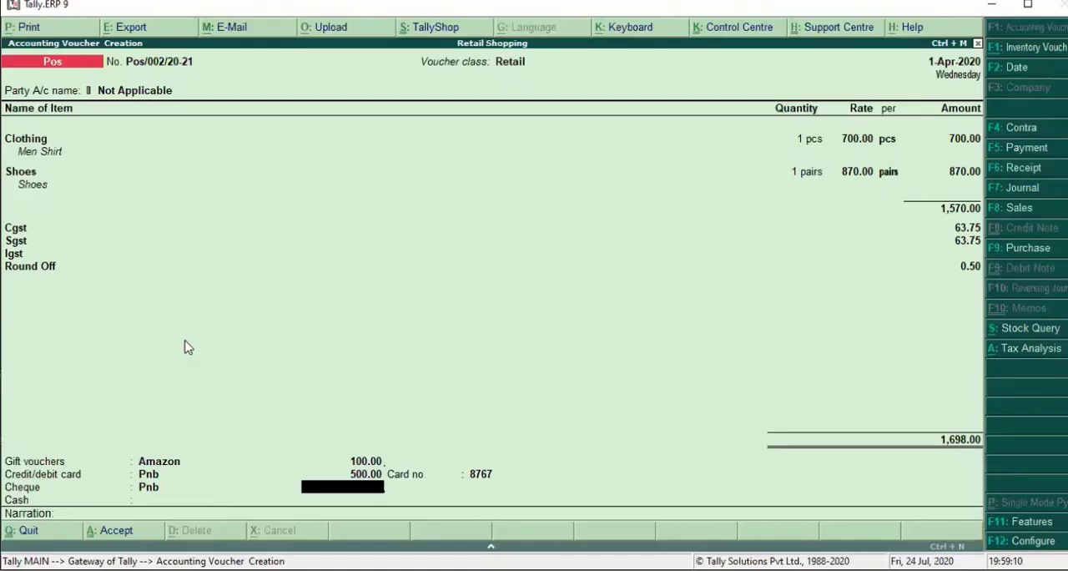
- Allocate 500 to the Pnb cheque payment, with Hdfc as the bank name, and enter the cheque number
text(500)
key(Return)
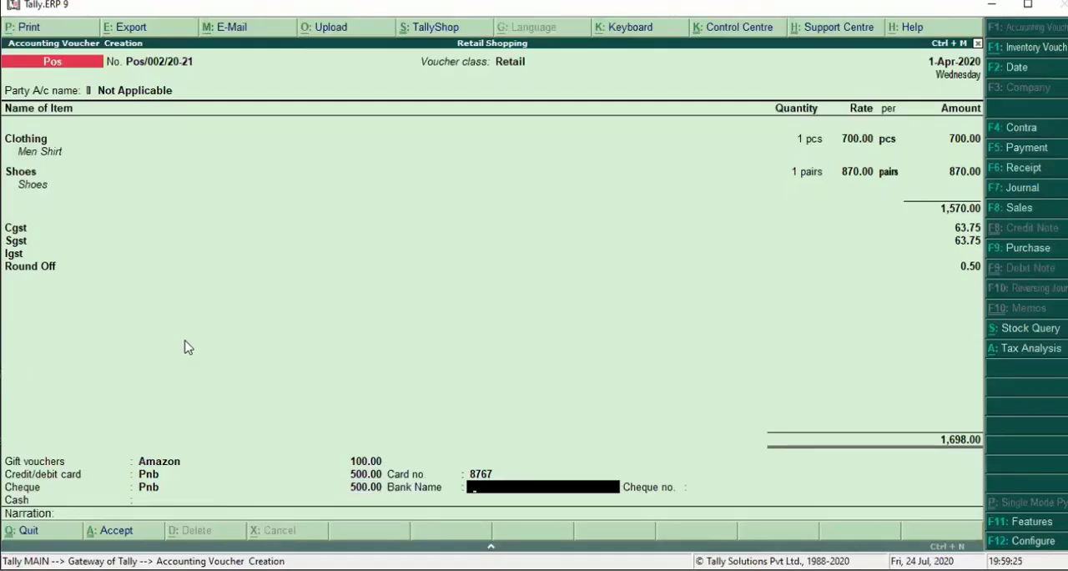
text(Hdfc)
key(Return)
text(98798789)
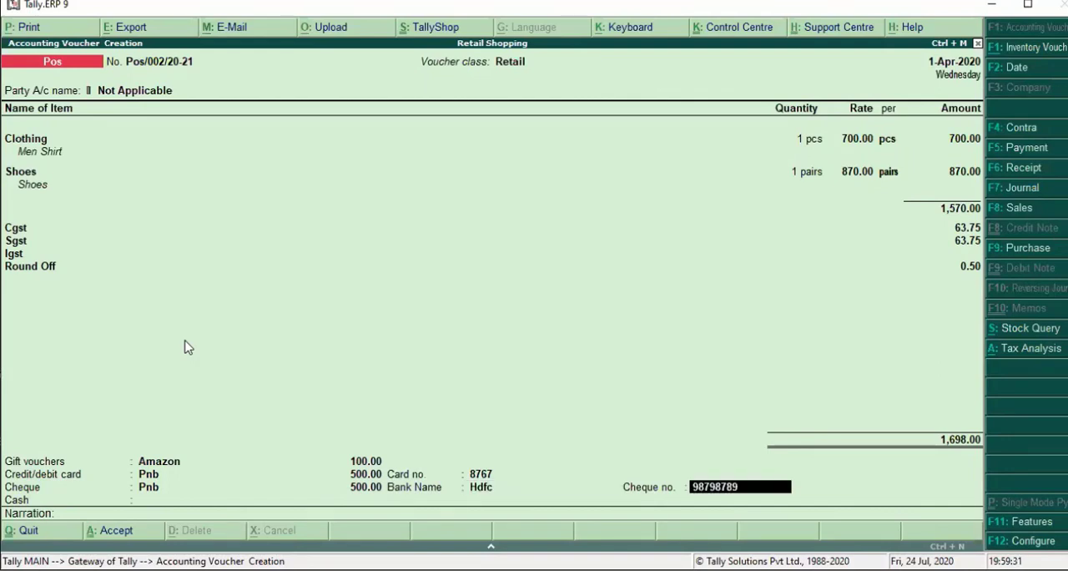
key(Return)
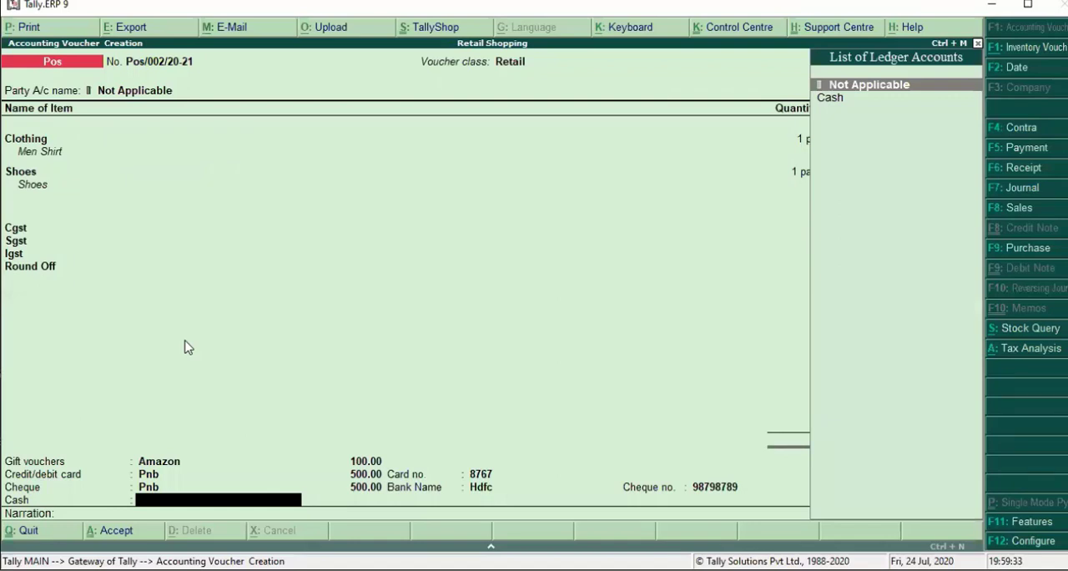
- Assign the remaining payment to the Cash ledger and enter 598 as cash tendered
key(Down)
key(Return)
key(Return)
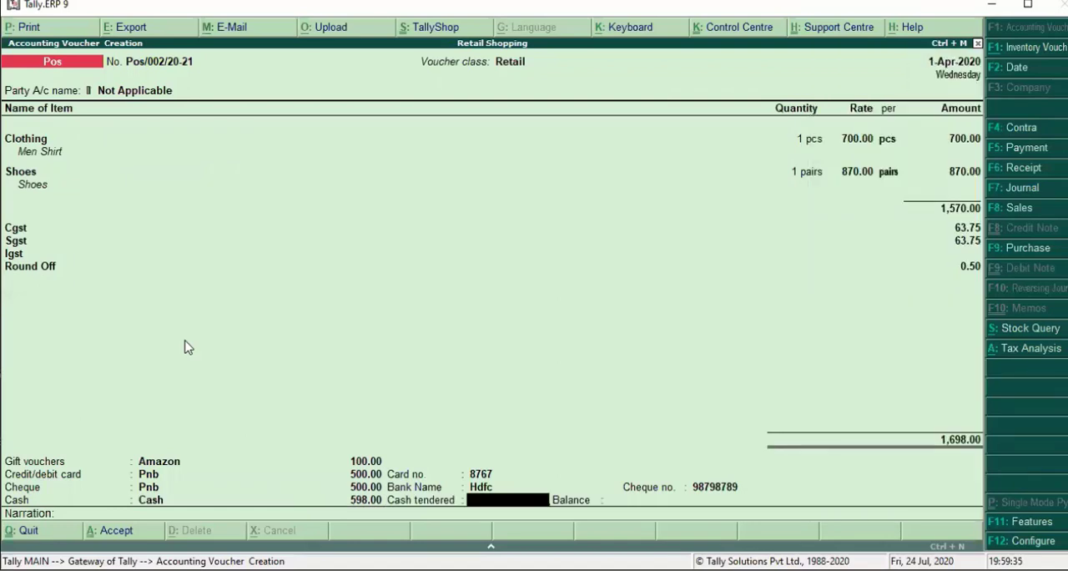
text(598)
- Leave the narration blank, save the POS invoice and confirm its printing
key(Return)
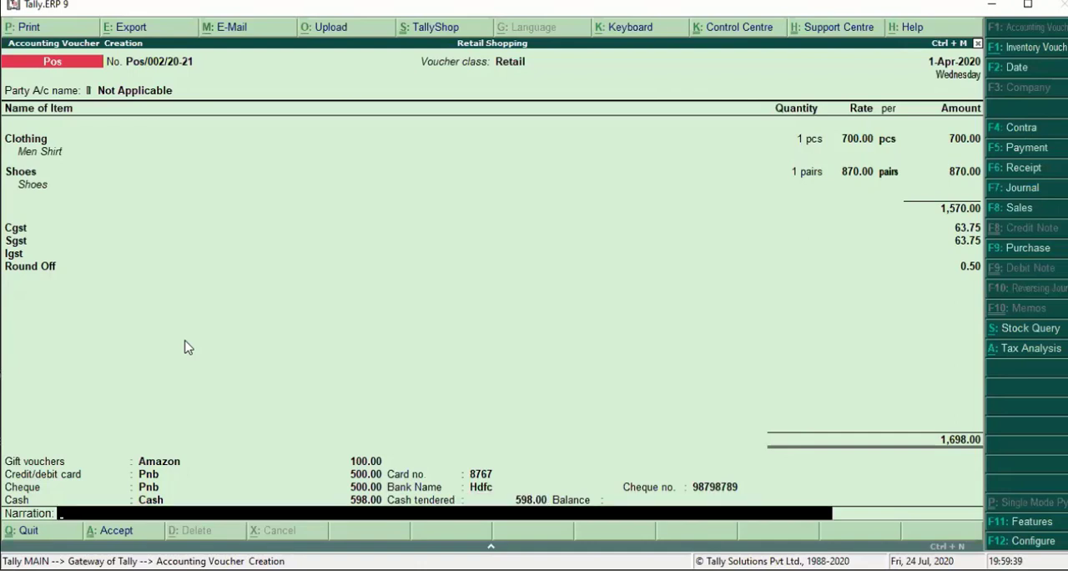
key(Return)
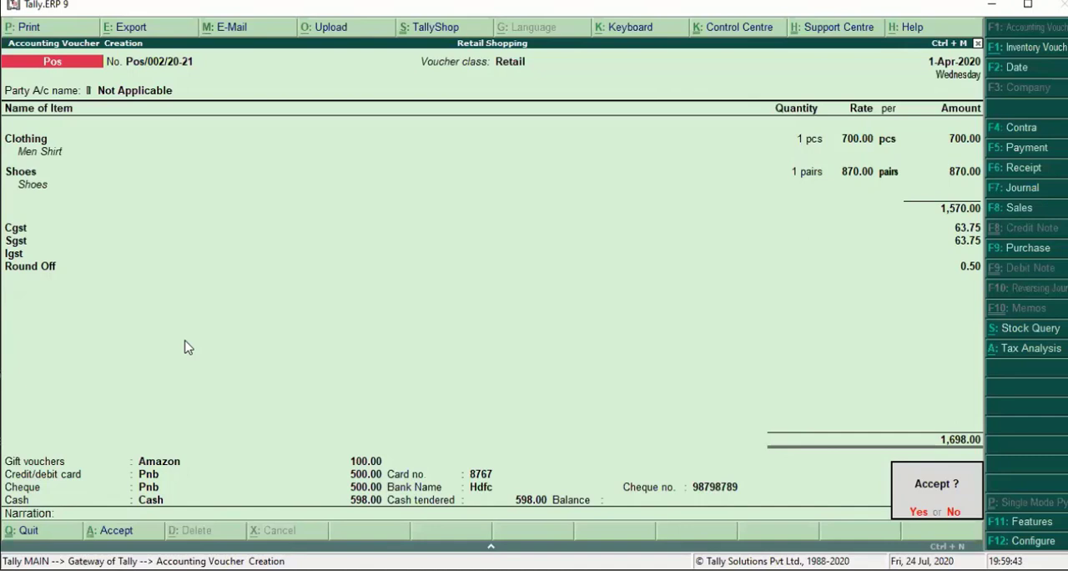
key(Return)
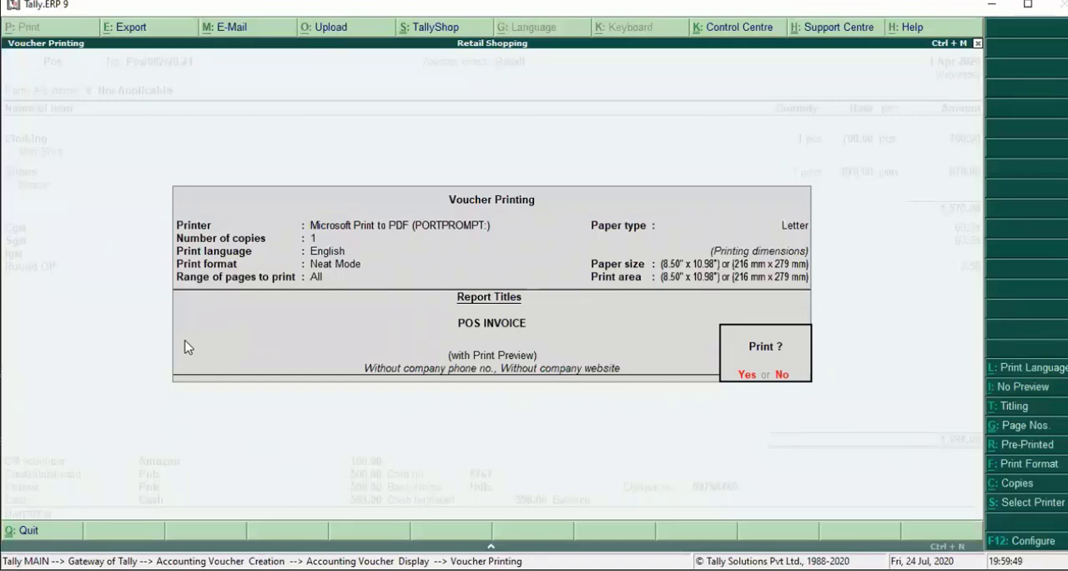
key(Return)
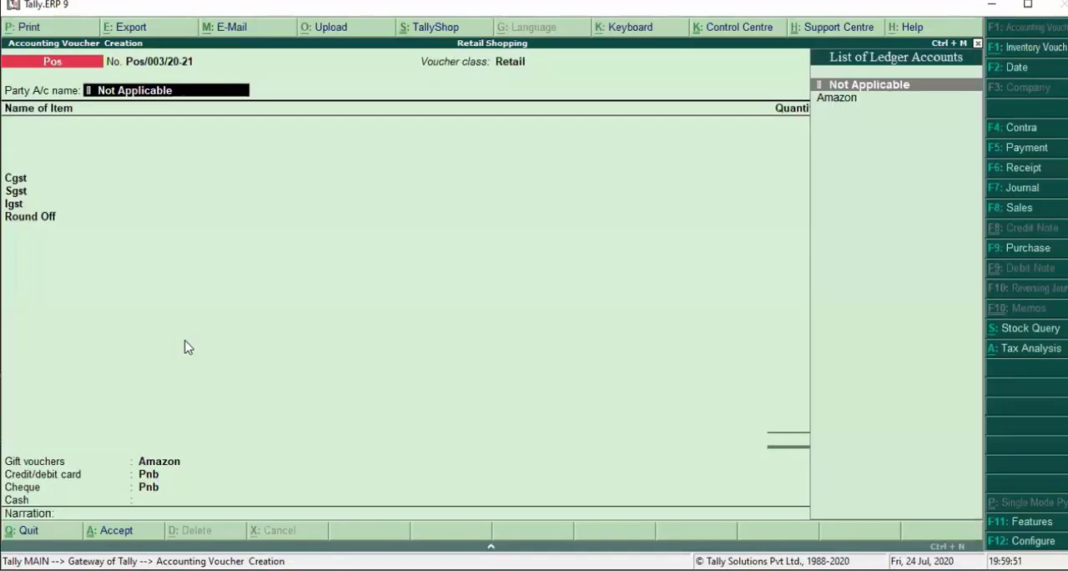
- Return to the Gateway of Tally and reopen accounting voucher entry with voucher type Pos and class Retail
key(BackSpace)
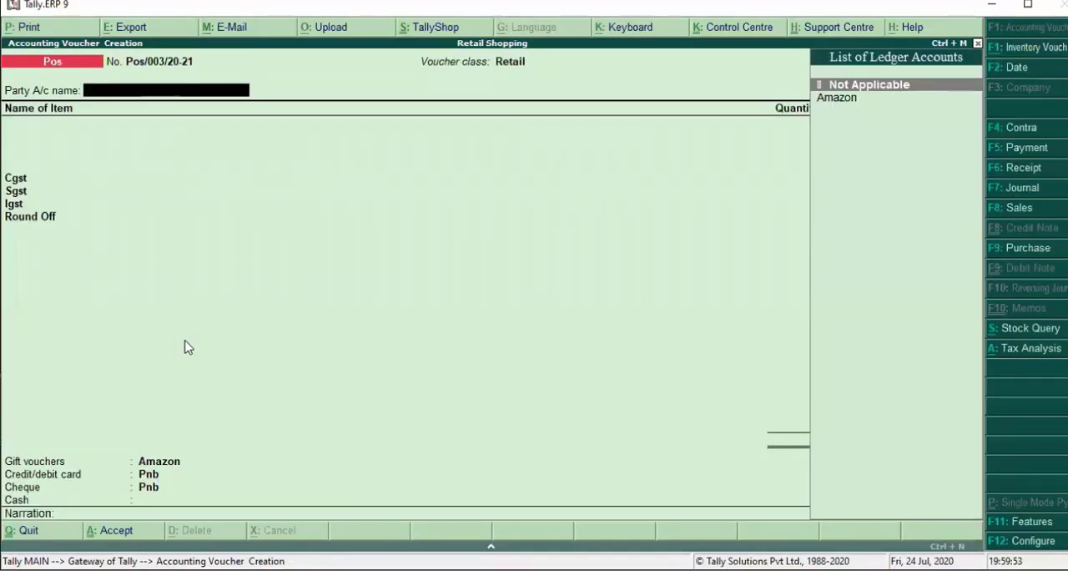
key(Escape)
key(Up)
key(Up)
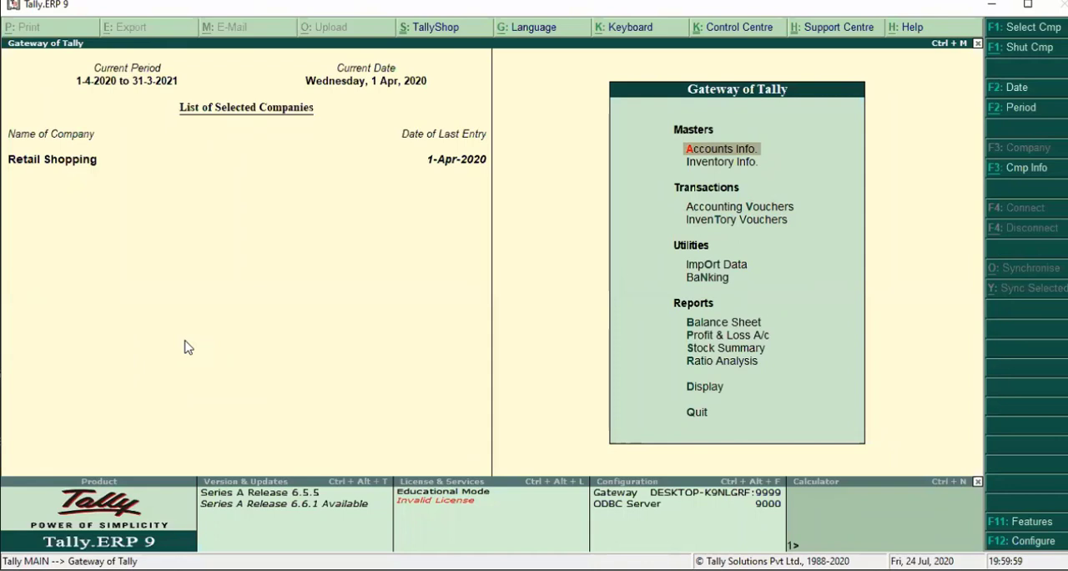
key(v)
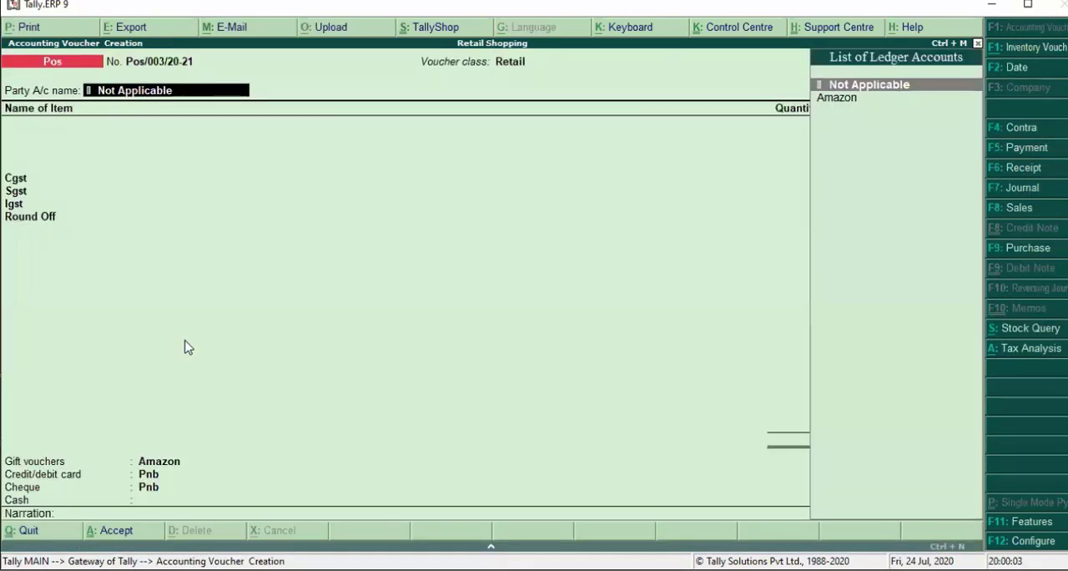
key(F8)
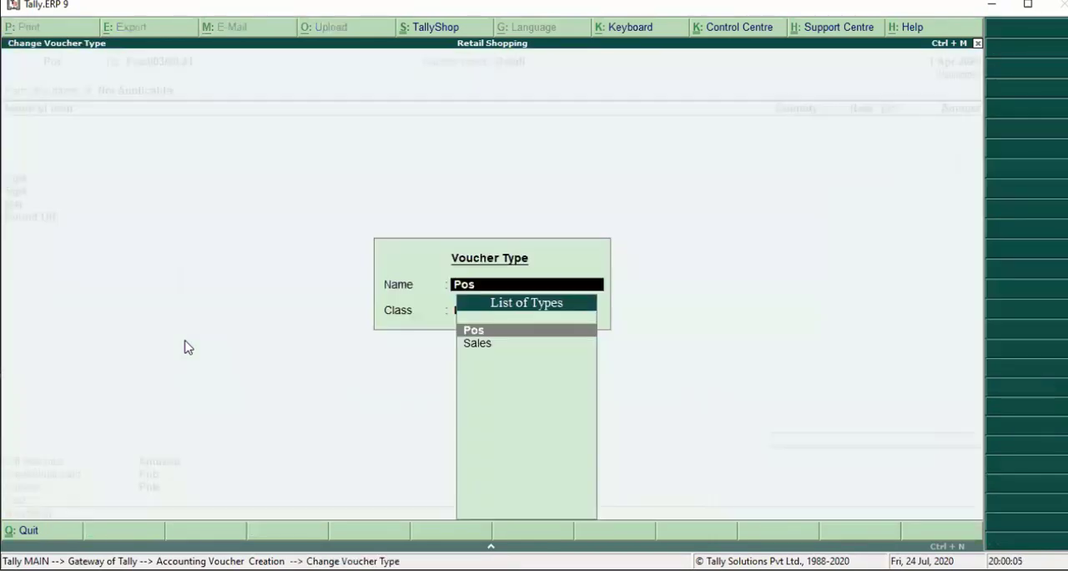
key(Return)
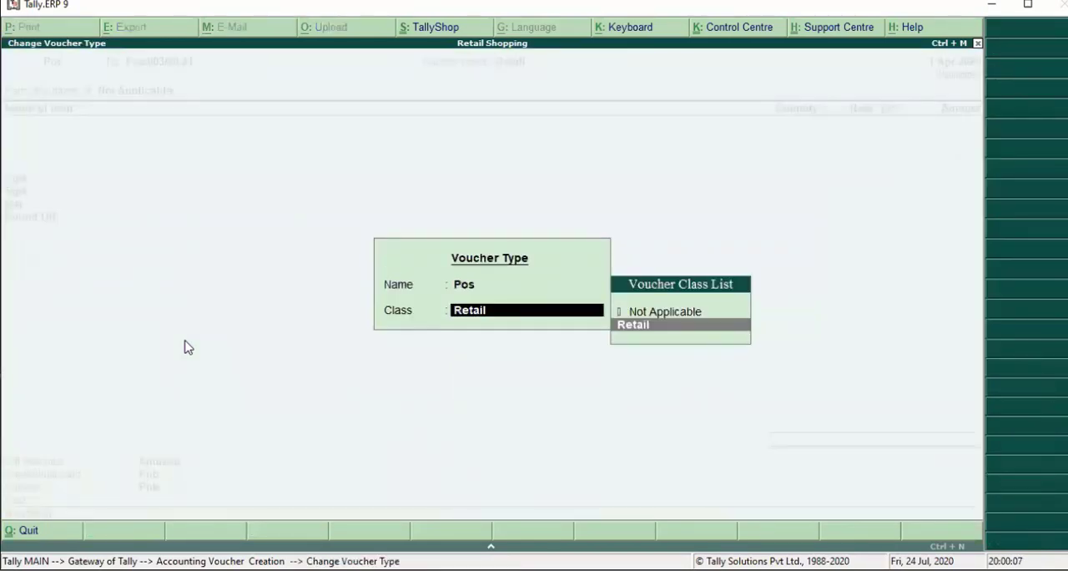
key(Return)
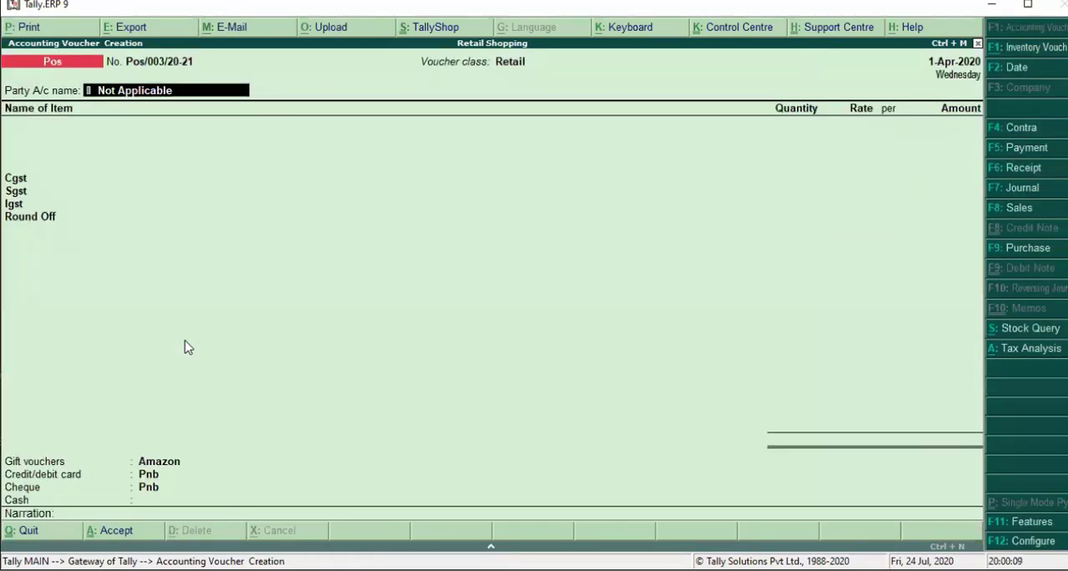
- Keep the party account as Not Applicable and enter the buyer's name and two-line address
key(Return)
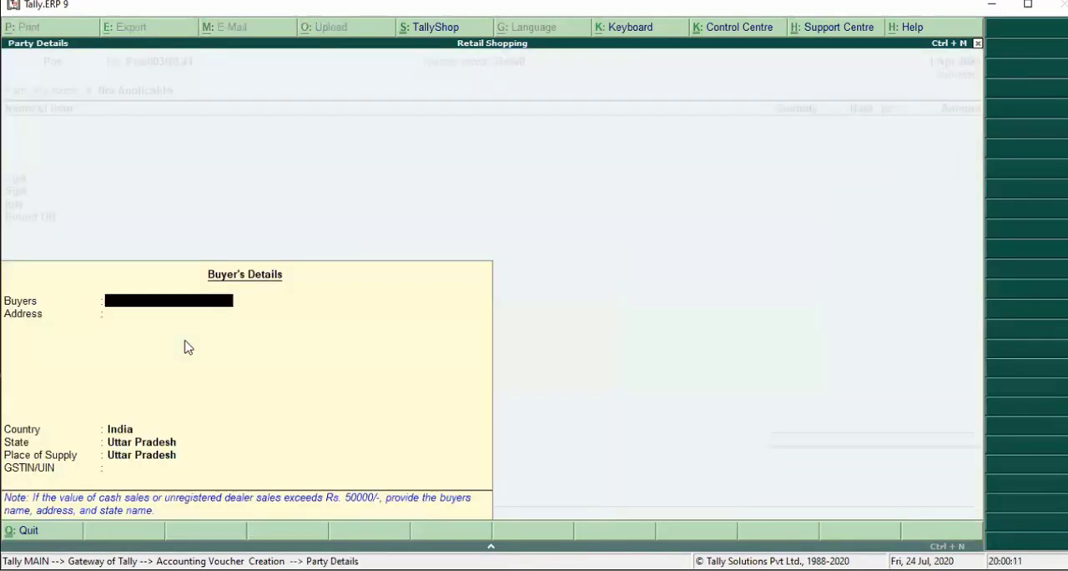
text(Rajesh)
key(Return)
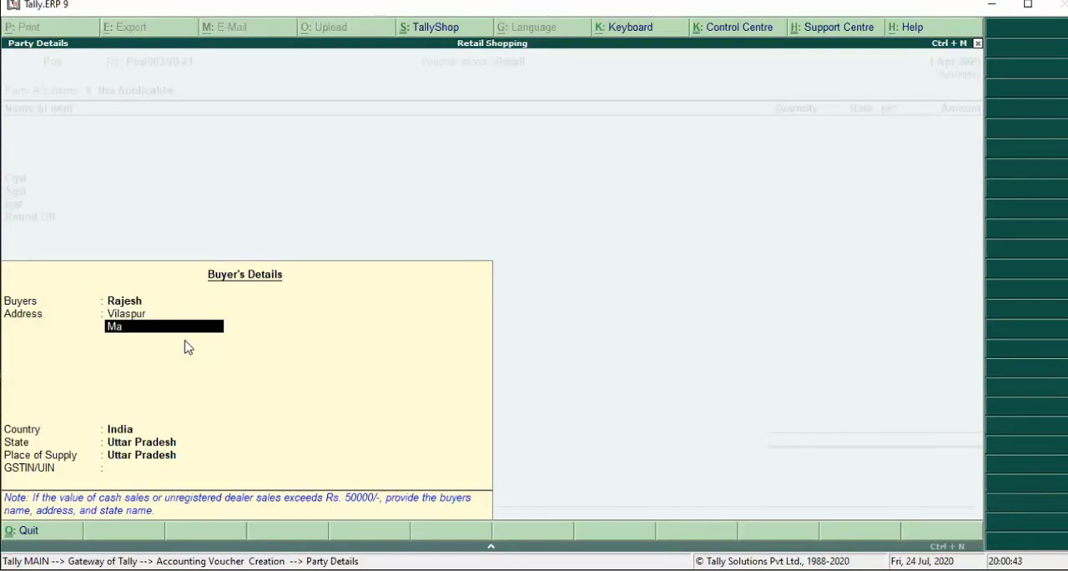
text(dhya Pradesh)
key(Return)
- Keep India as the buyer's country, set state and place of supply to Madhya Pradesh, and leave GSTIN/UIN blank
key(Return)
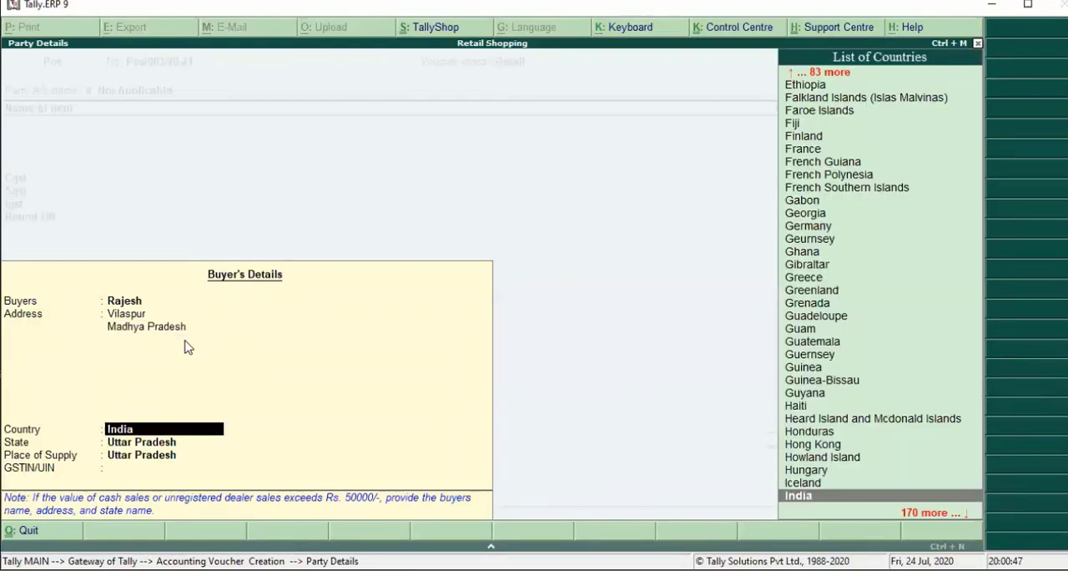
key(Return)
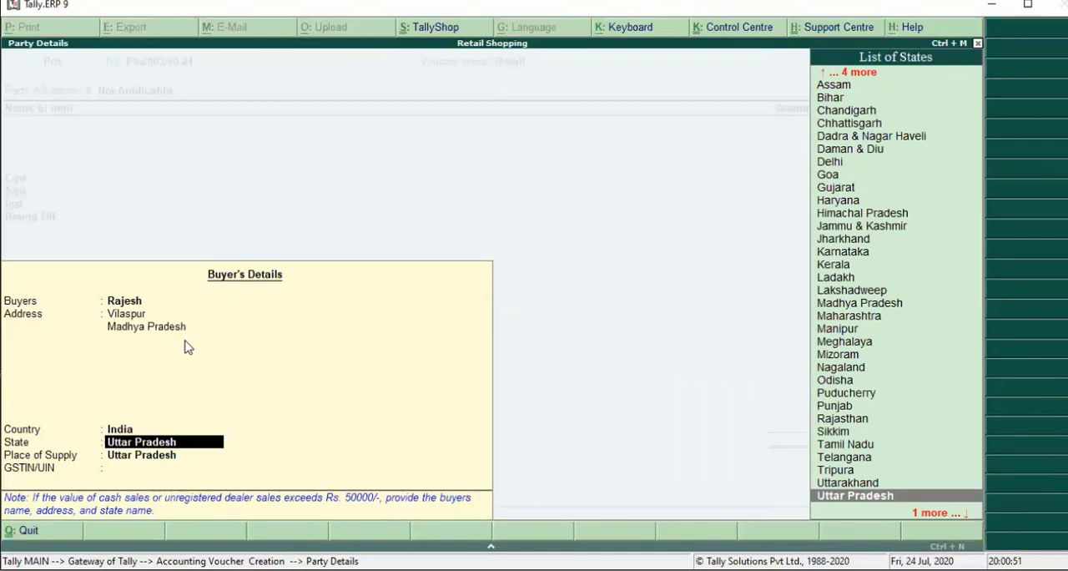
text(M)
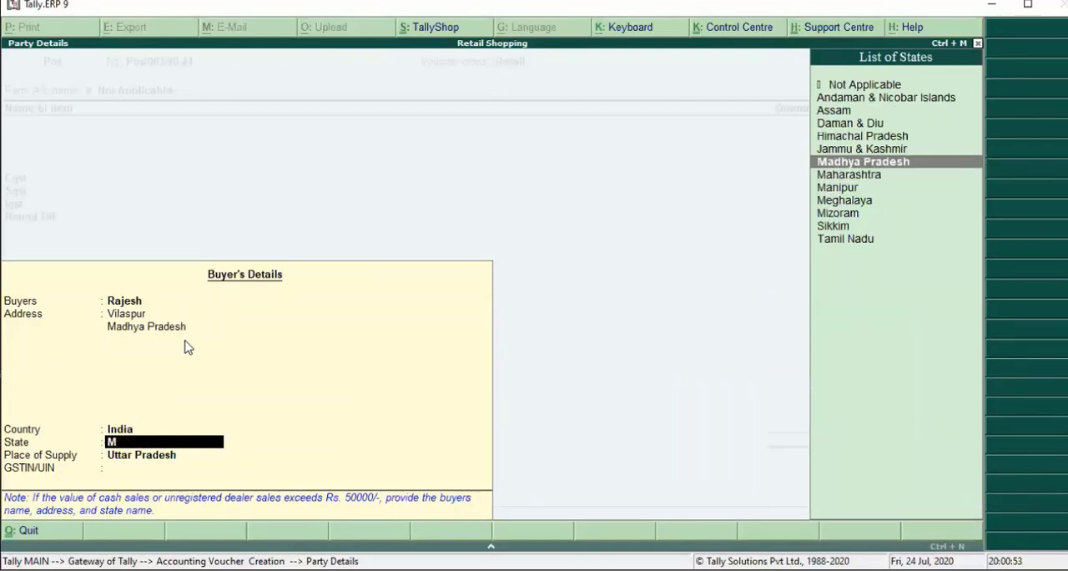
key(Return)
key(Return)
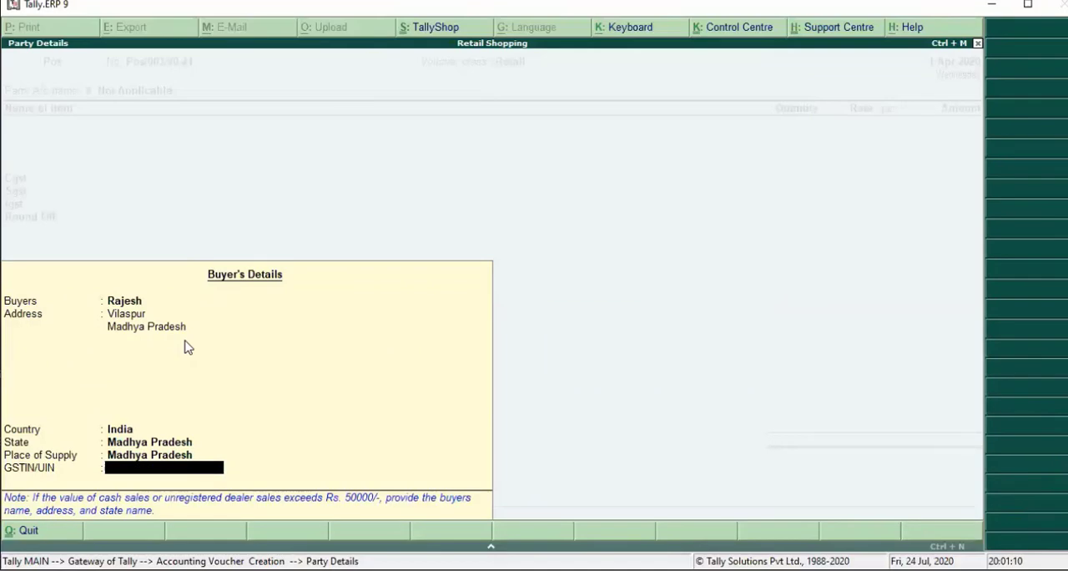
key(Return)
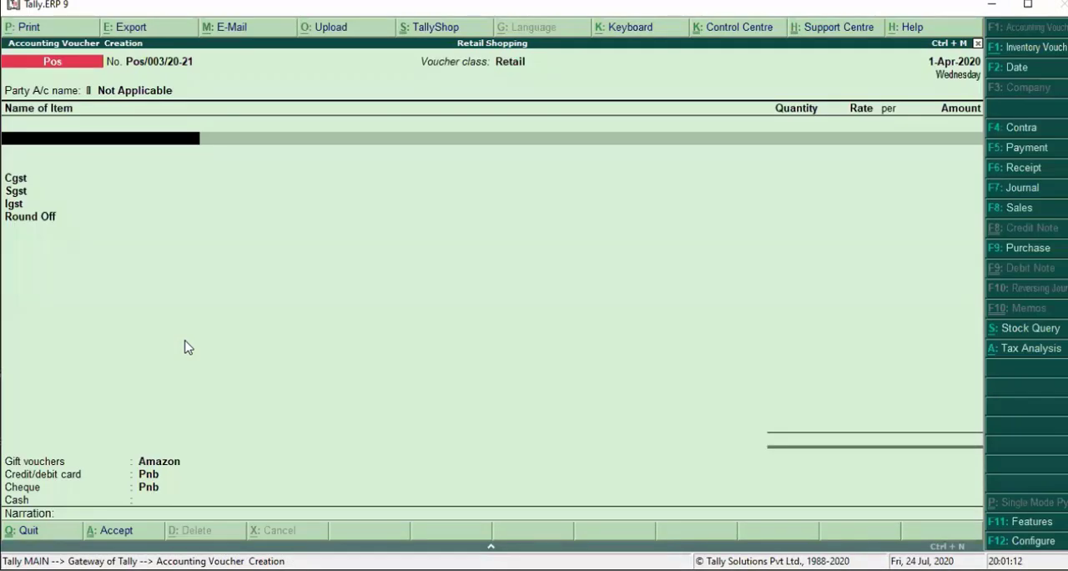
- Add Electronic Goods as the first invoice item with the description Redmi Note 8
key(Down)
key(Down)
key(Return)
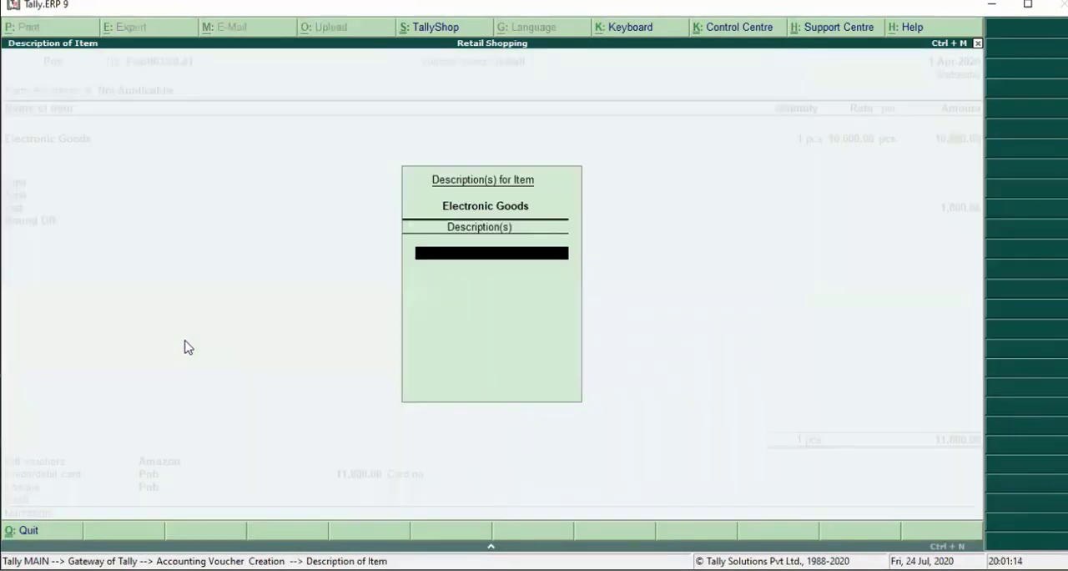
text(Redmi)
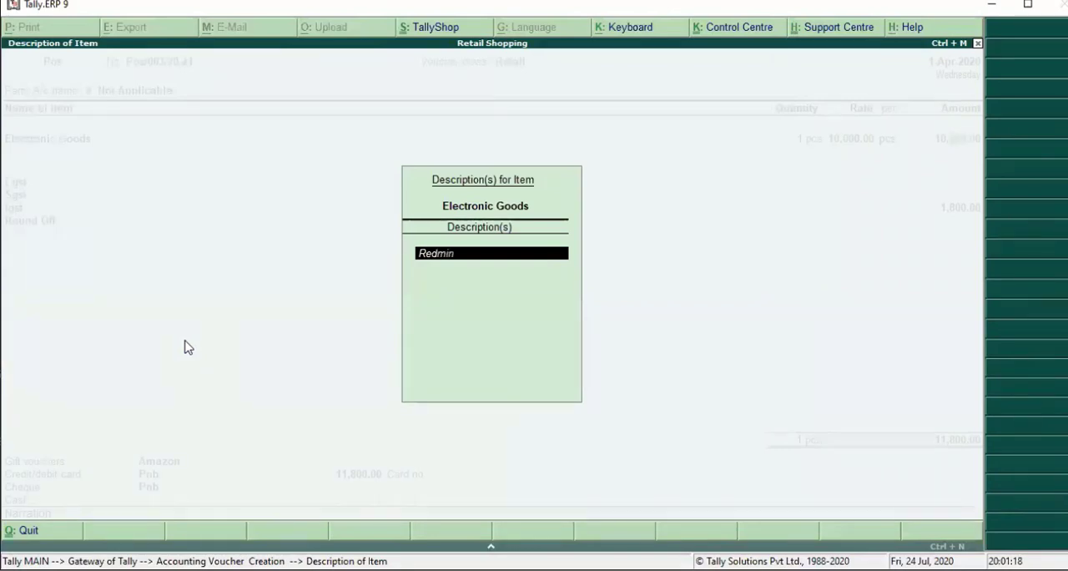
text( Note 8)
key(Return)
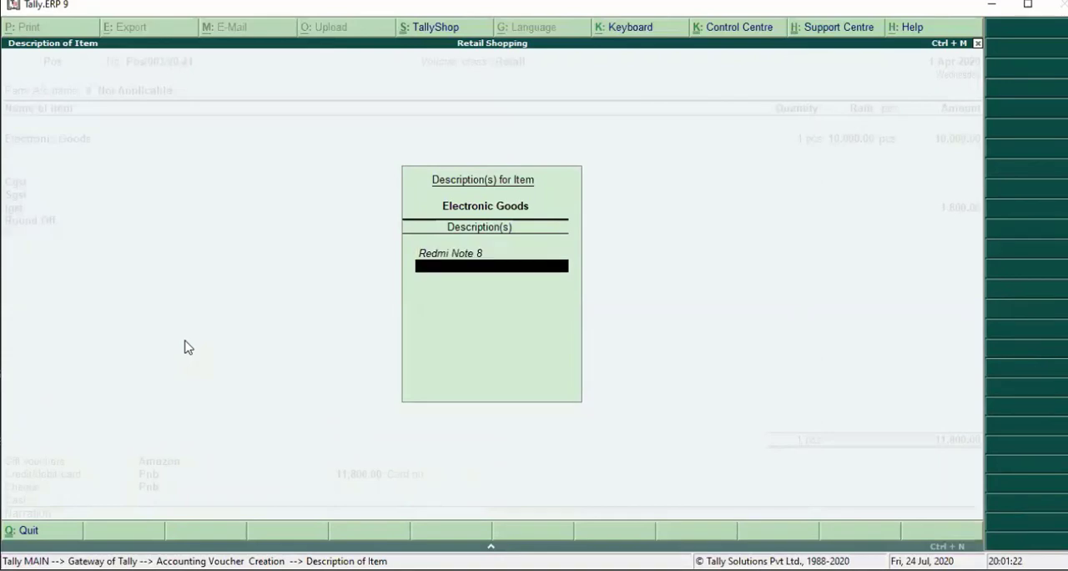
key(Return)
key(Return)
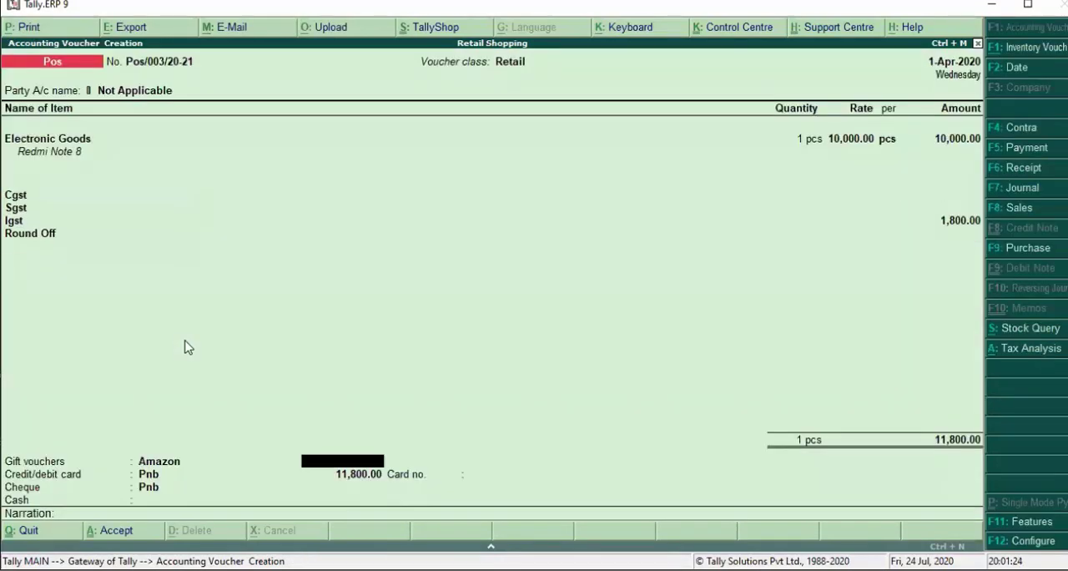
key(BackSpace)
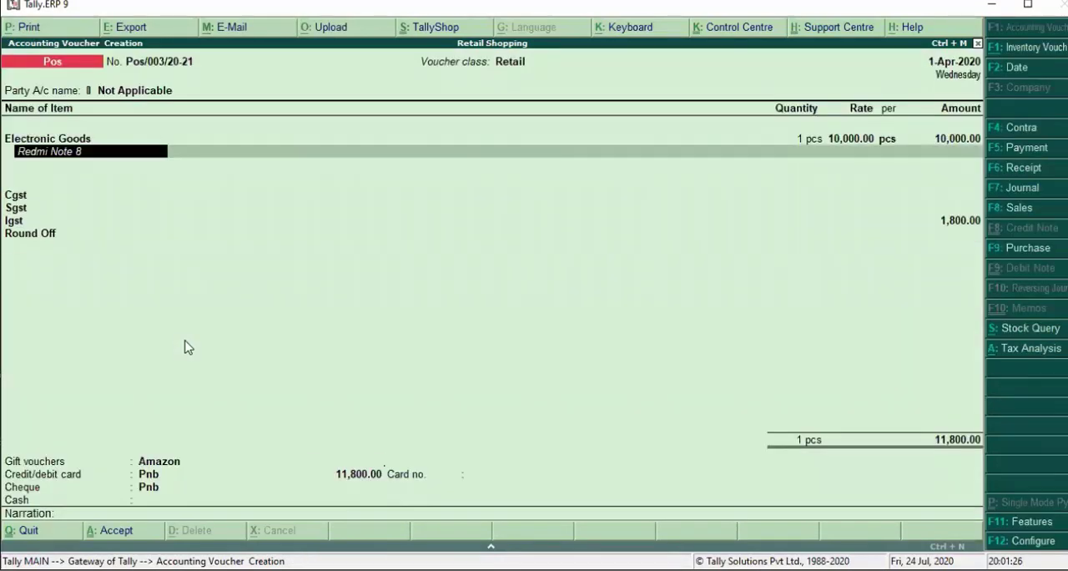
- Finish the item list with Electronic Goods as the only item and leave the Amazon gift voucher amount blank
key(BackSpace)
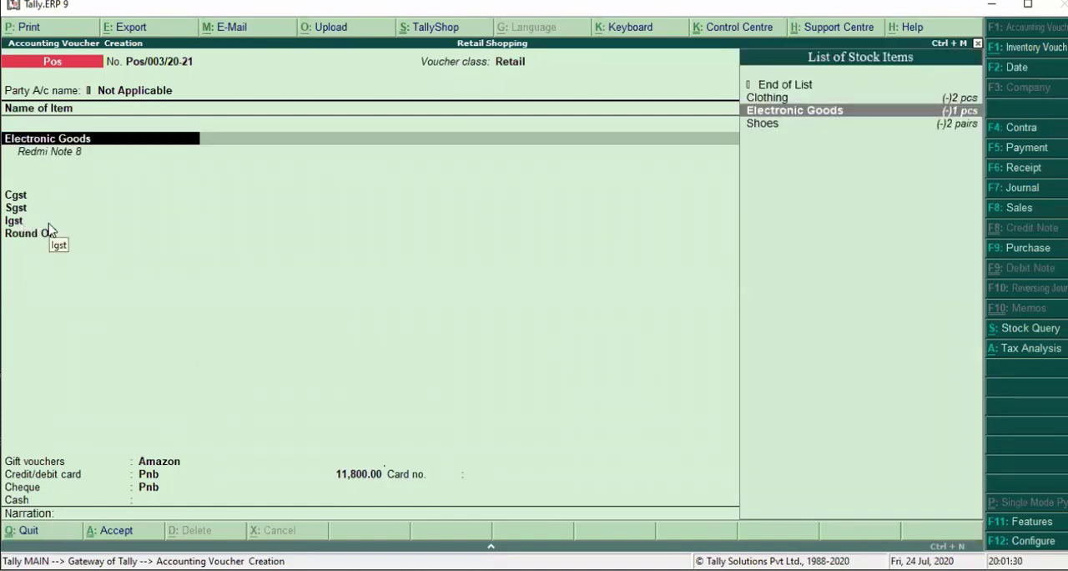
key(Return)
key(Return)
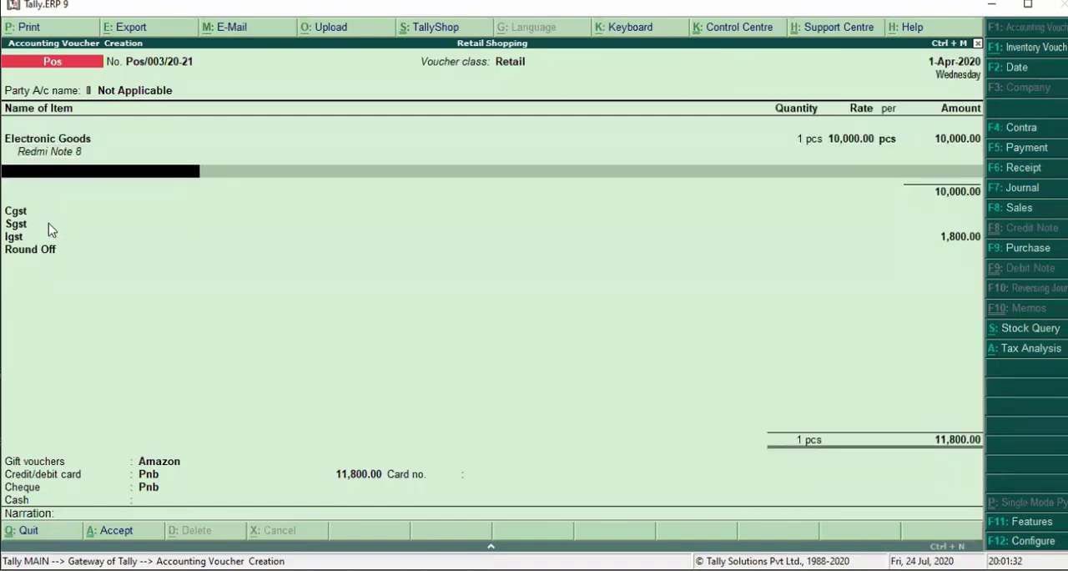
key(Return)
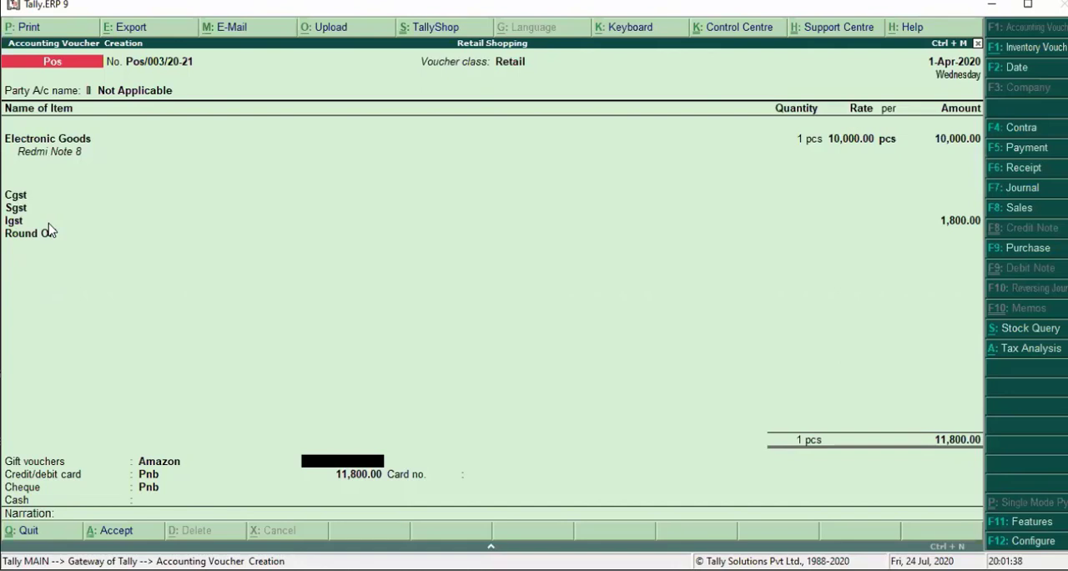
key(Return)
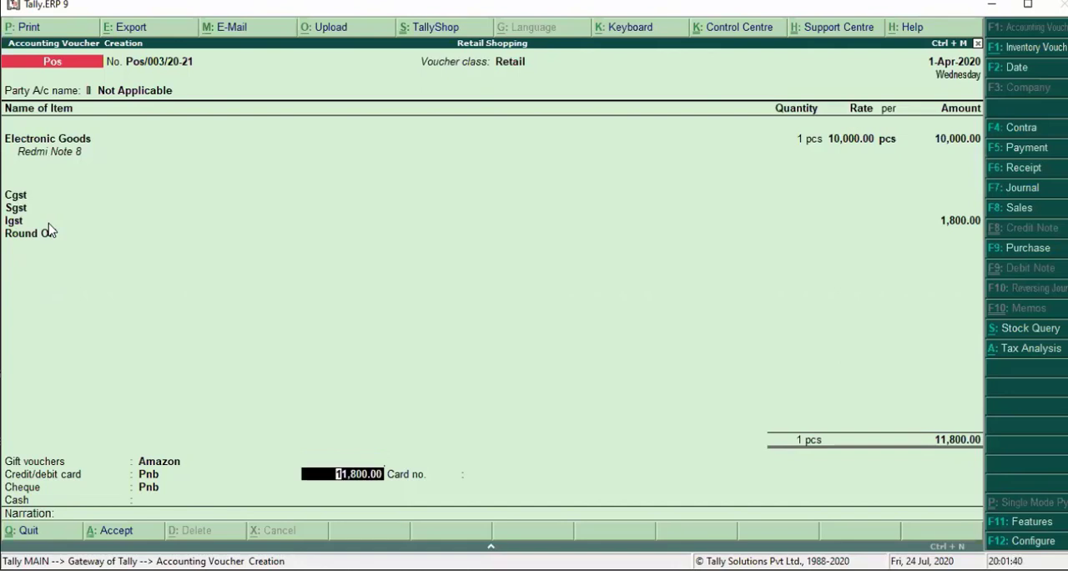
- Set the Pnb credit/debit card payment to 2,000, enter the card number, and leave the cheque amount blank
text(2000)
key(Return)
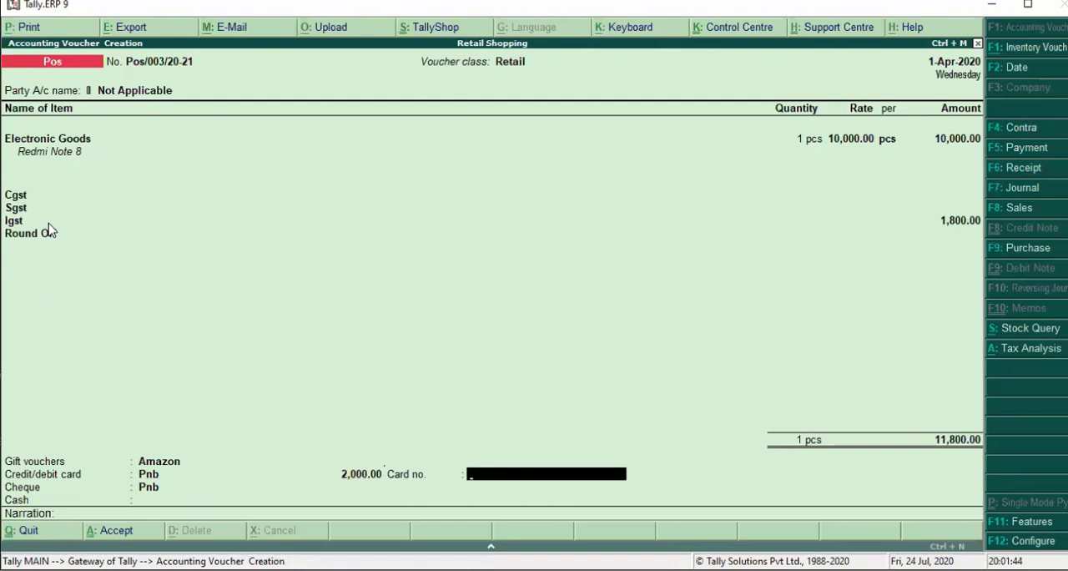
text(9876)
key(Return)
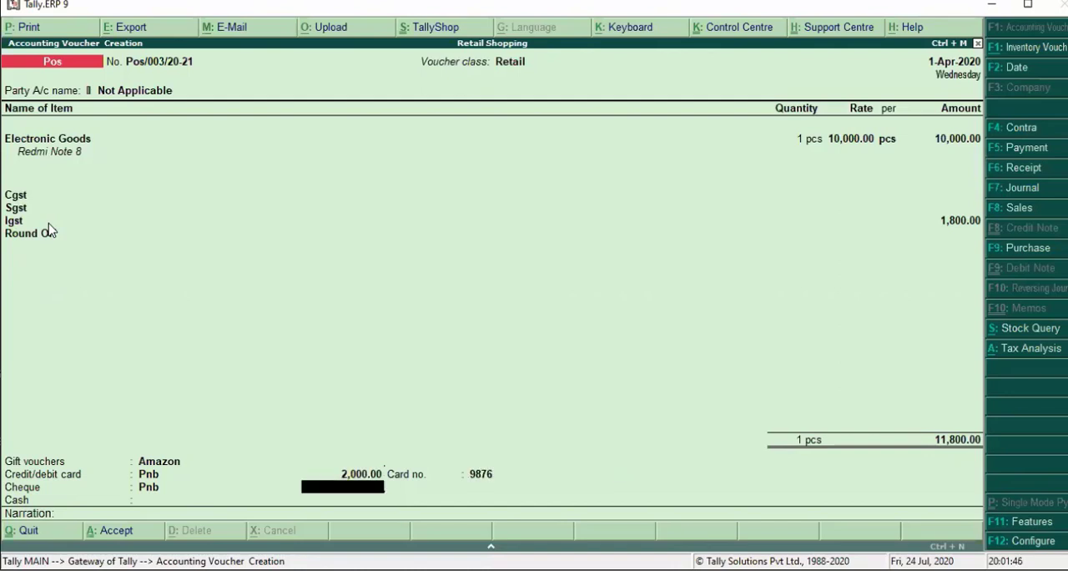
key(Return)
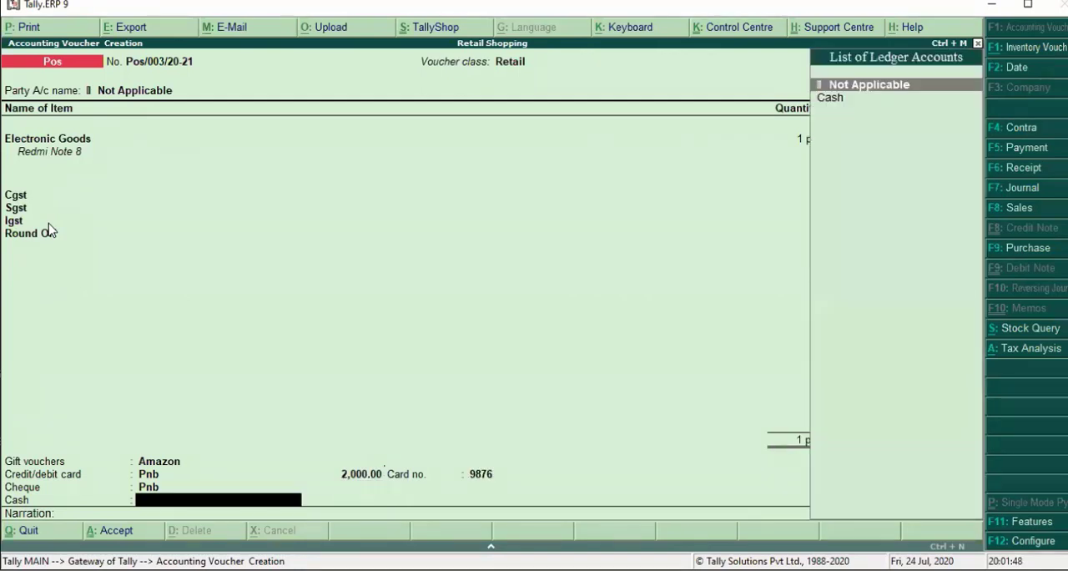
- Take the remaining 9,800 through the Cash ledger with 9,800 tendered, leave the narration blank, and save the invoice
key(Down)
key(Return)
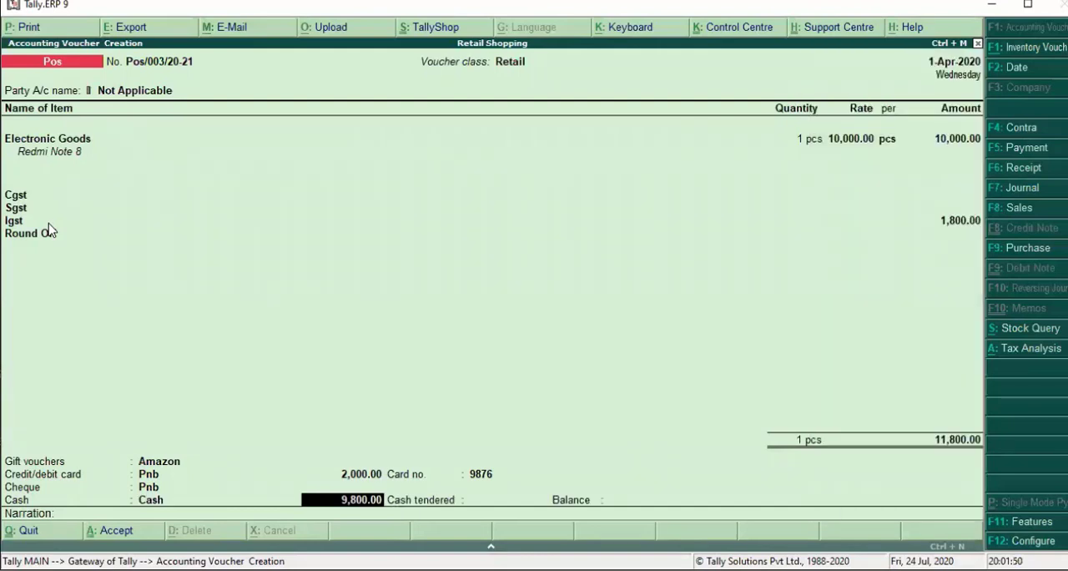
key(Return)
text(9800)
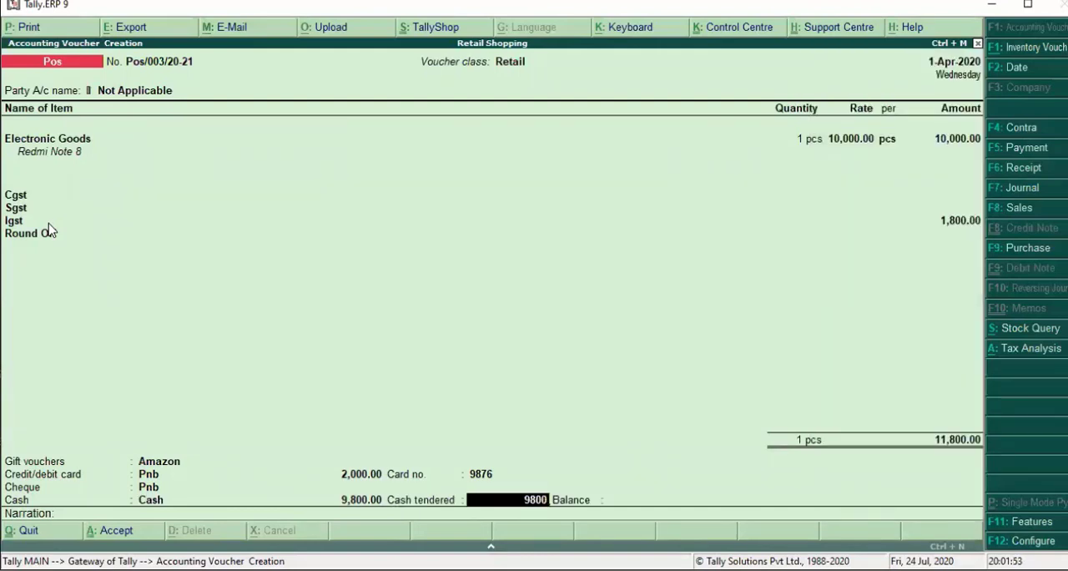
key(Return)
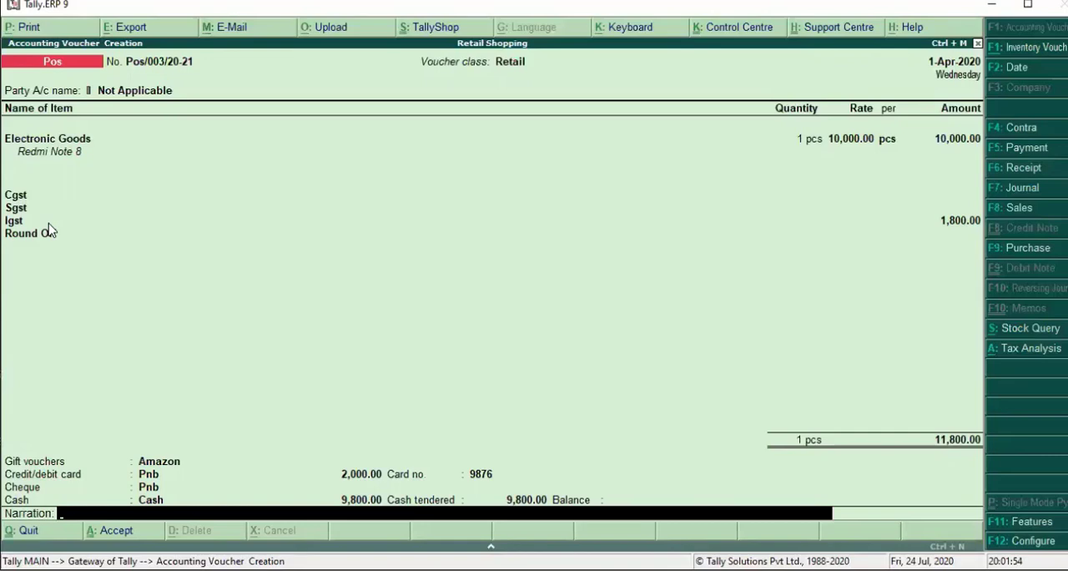
key(Return)
key(Return)
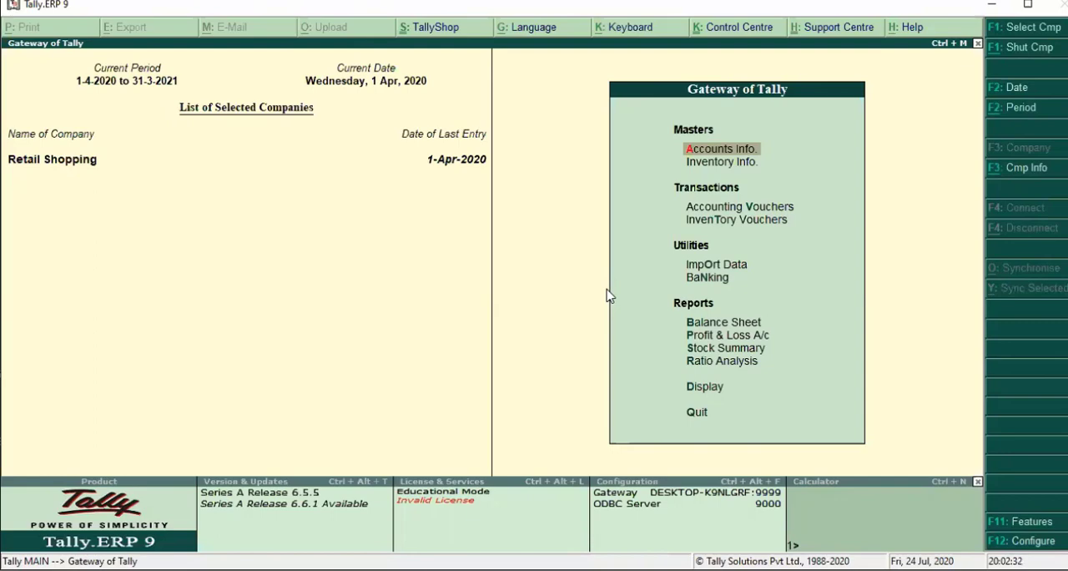
- Open the POS Register from the Account Books reports
key(d)
key(Down)
key(Down)
key(Down)
key(Up)
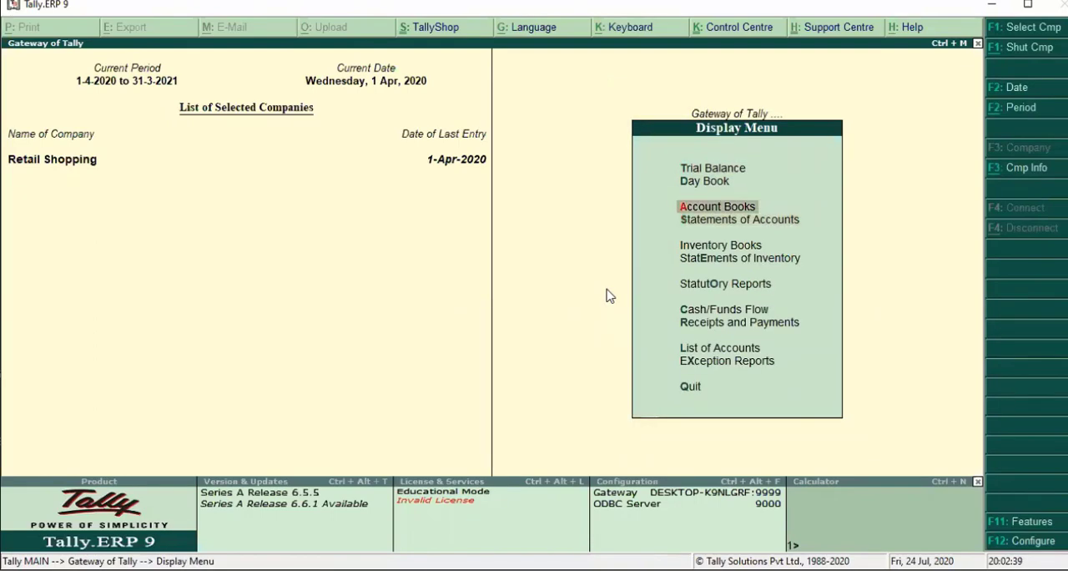
key(Return)
key(Down)
key(Down)
key(Down)
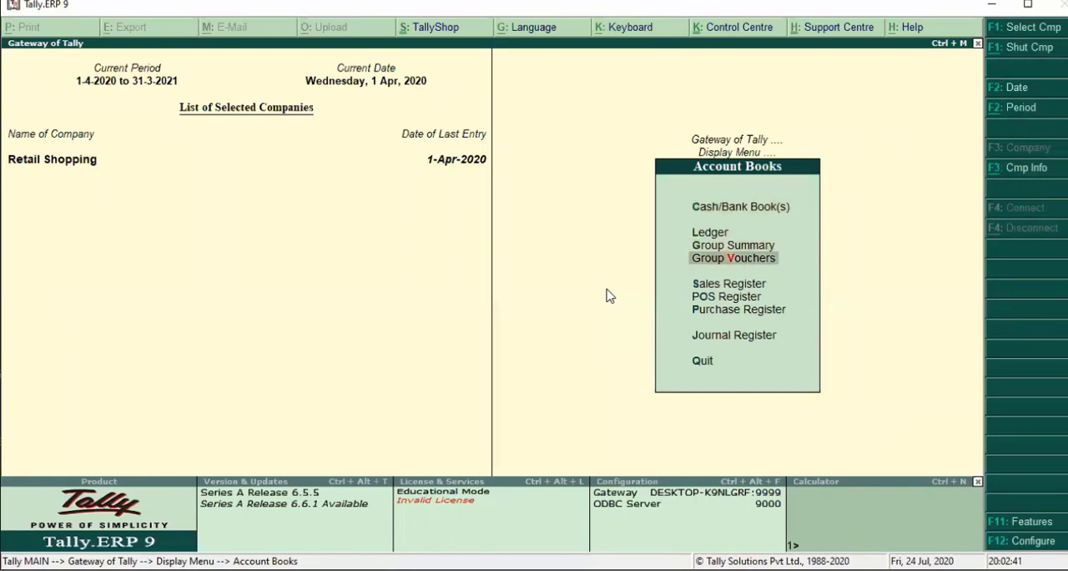
key(Down)
key(Down)
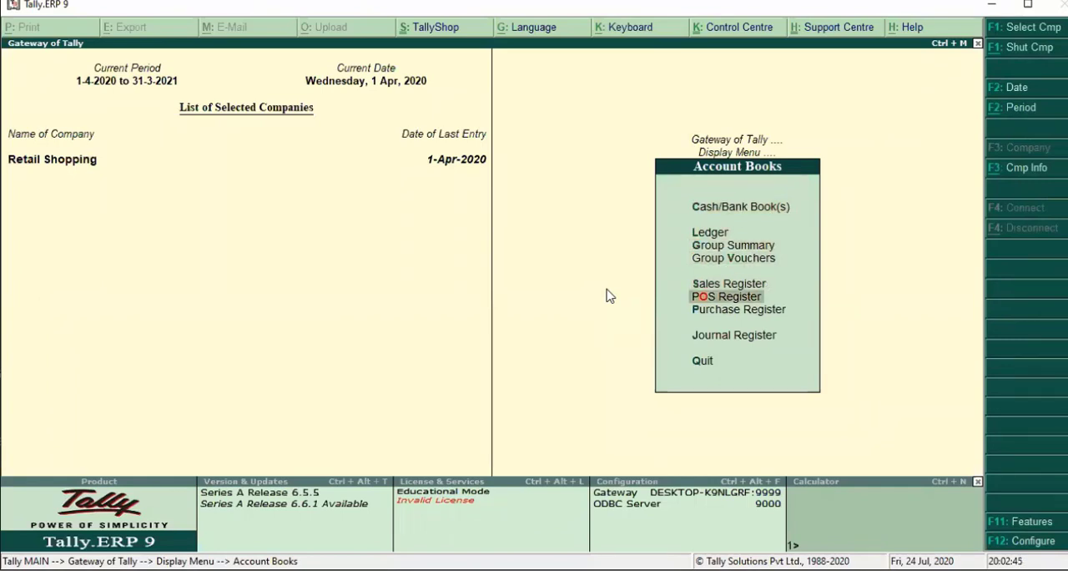
key(Return)
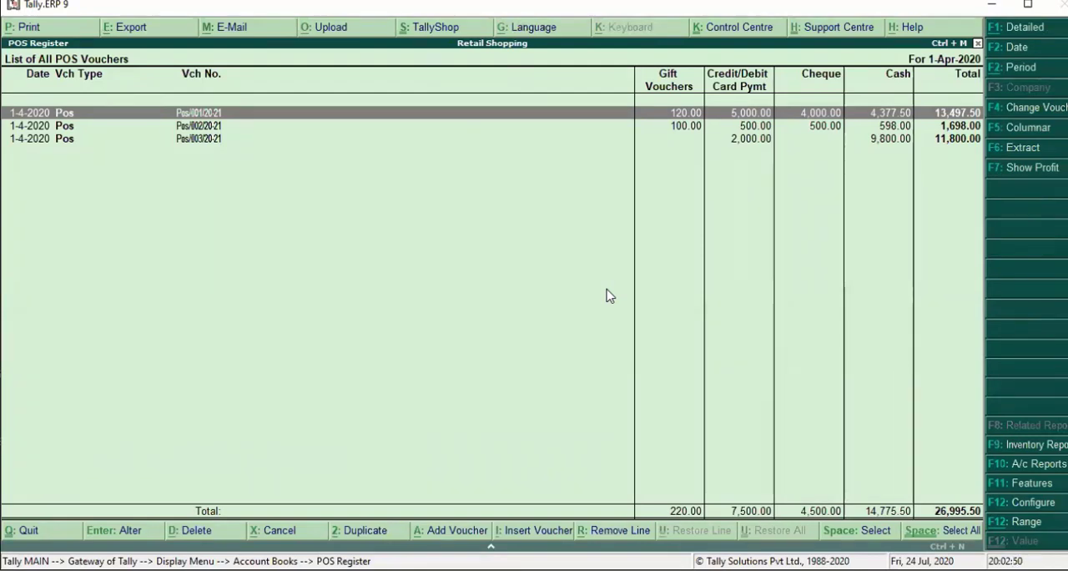
- Review the POS vouchers by payment mode, view their ledger extract, and return to the voucher list
key(Down)
key(Down)
key(Up)
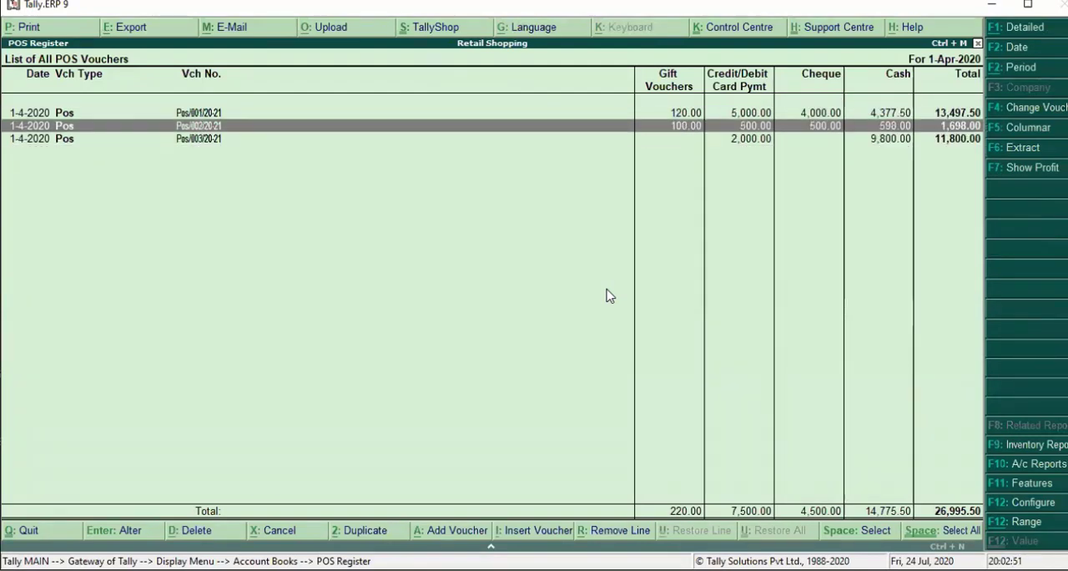
key(Down)
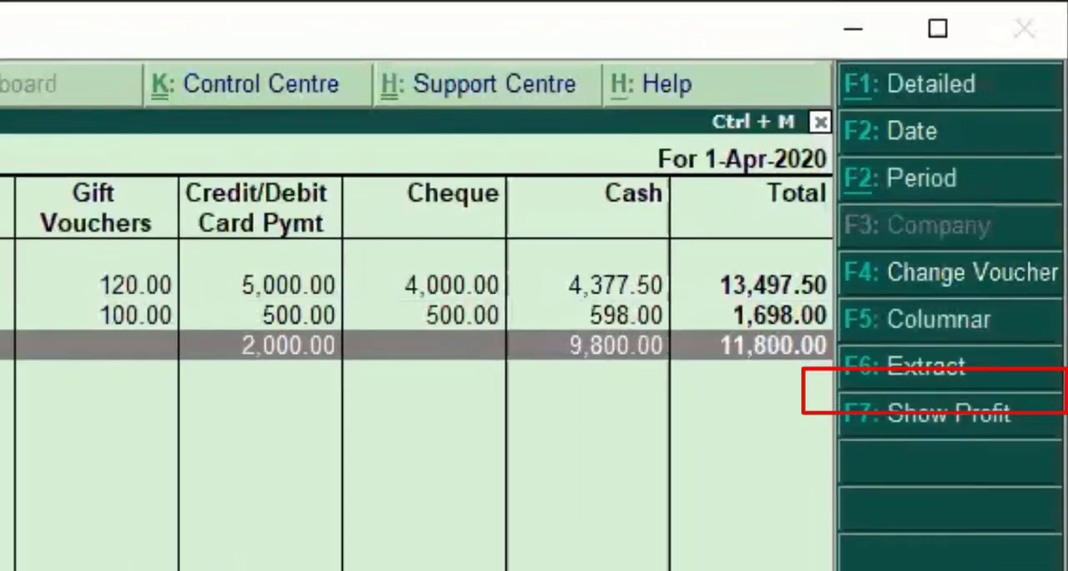
key(F6)
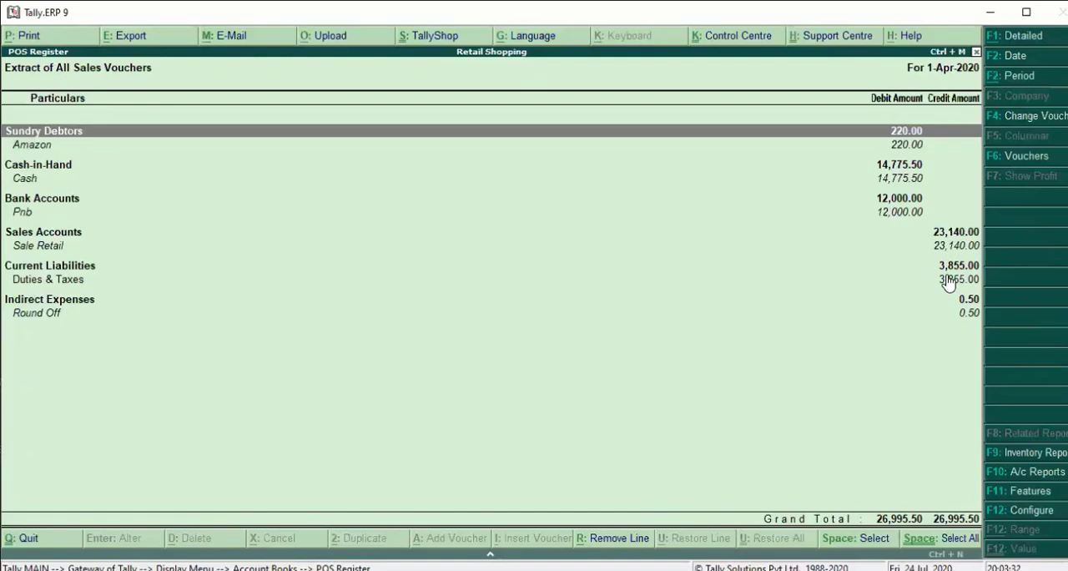
key(Escape)
key(Return)
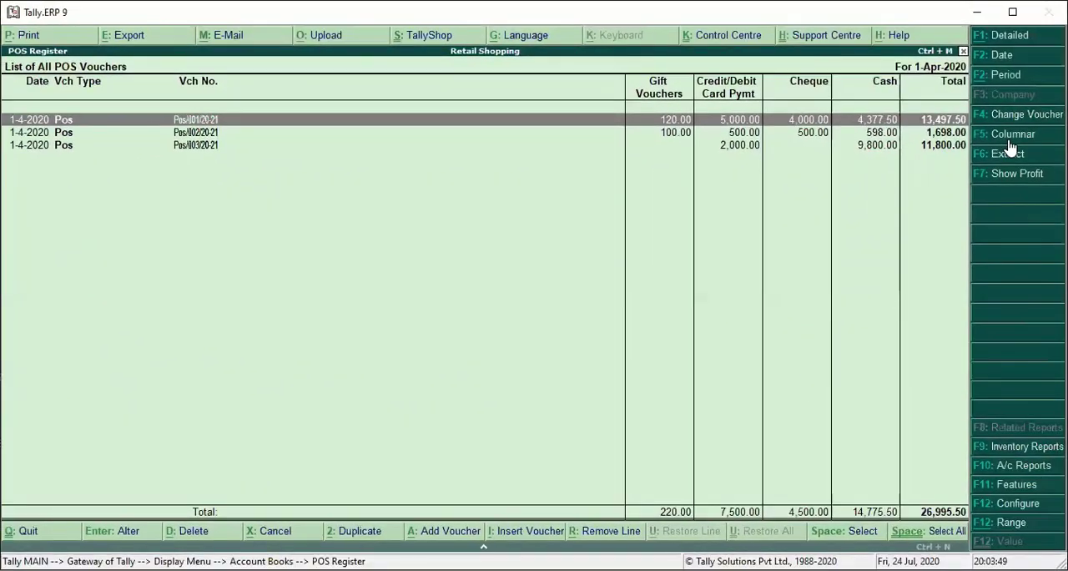
- Open the columnar register options and set both Show party's address and Show buyer name to Yes
click(1009, 141)
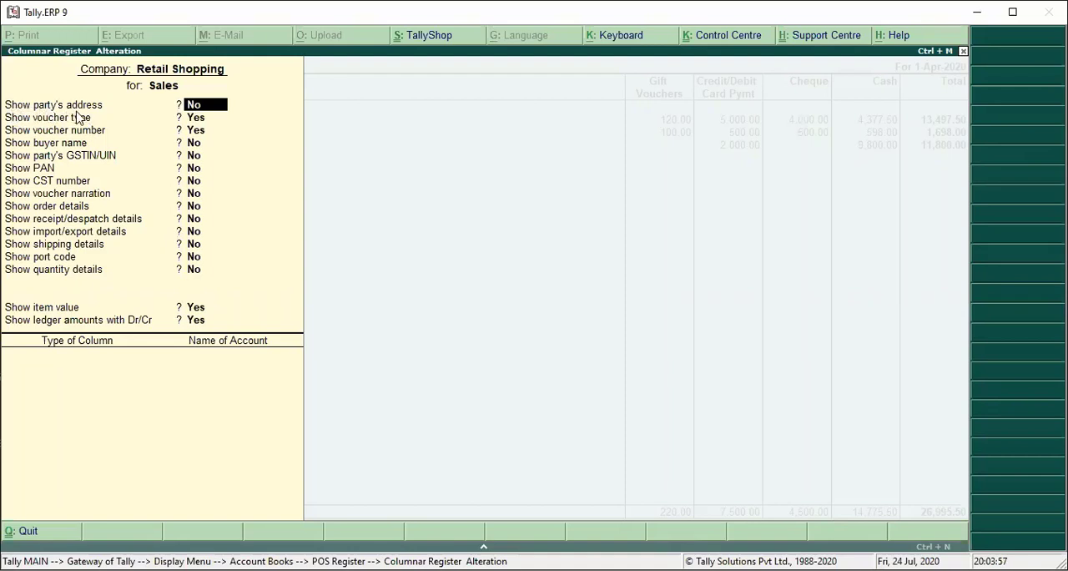
text(y)
key(Return)
key(Return)
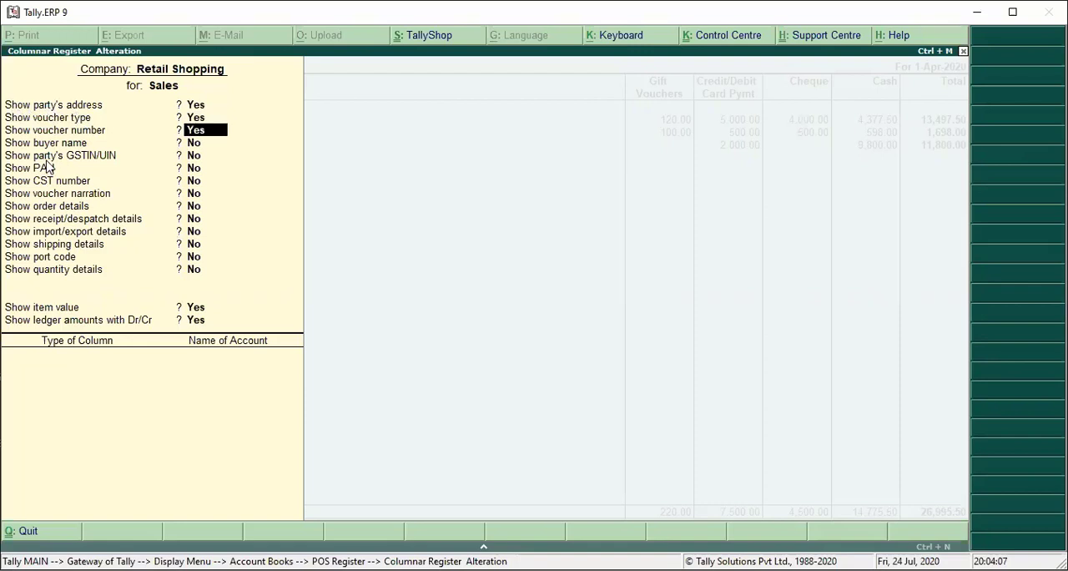
key(Return)
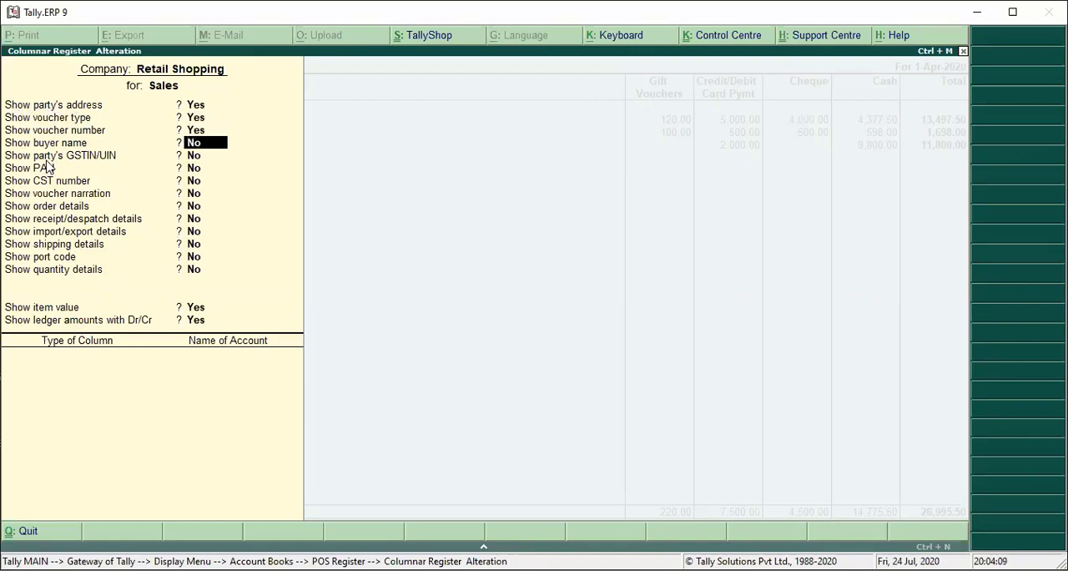
text(y)
key(Return)
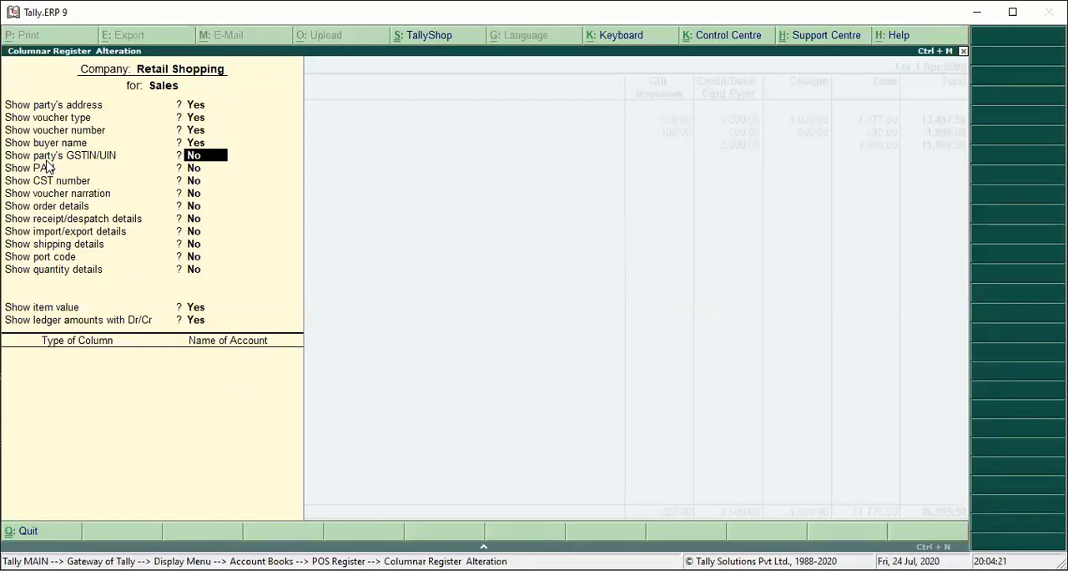
- Keep the remaining columnar options at their defaults, add no extra columns, and accept the columnar register settings
key(Return)
key(Return)
key(Return)
key(Return)
key(Return)
key(Return)
key(Return)
key(Return)
key(Return)
key(Return)
key(Return)
key(Return)
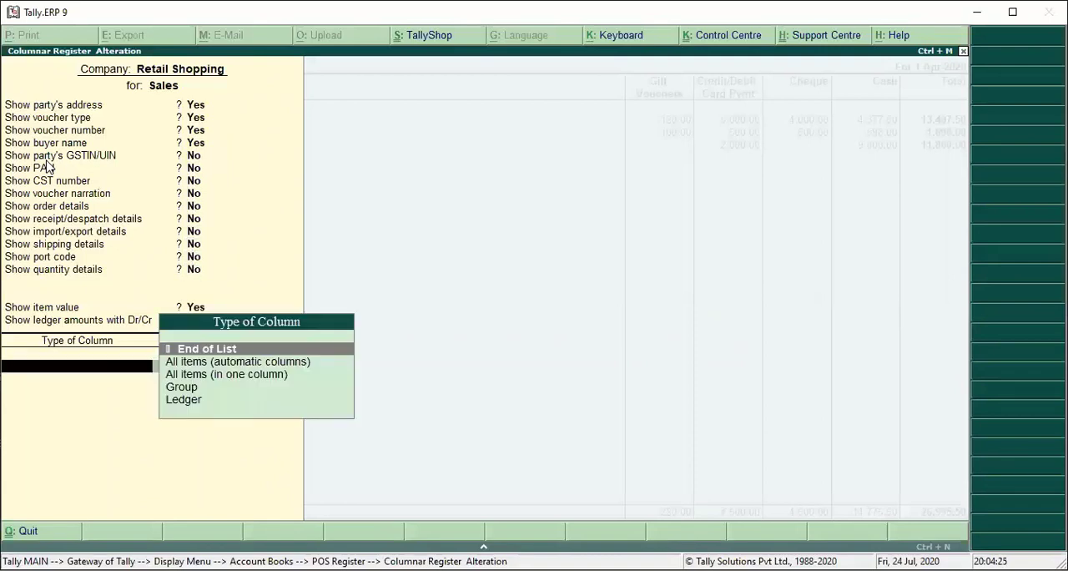
key(Return)
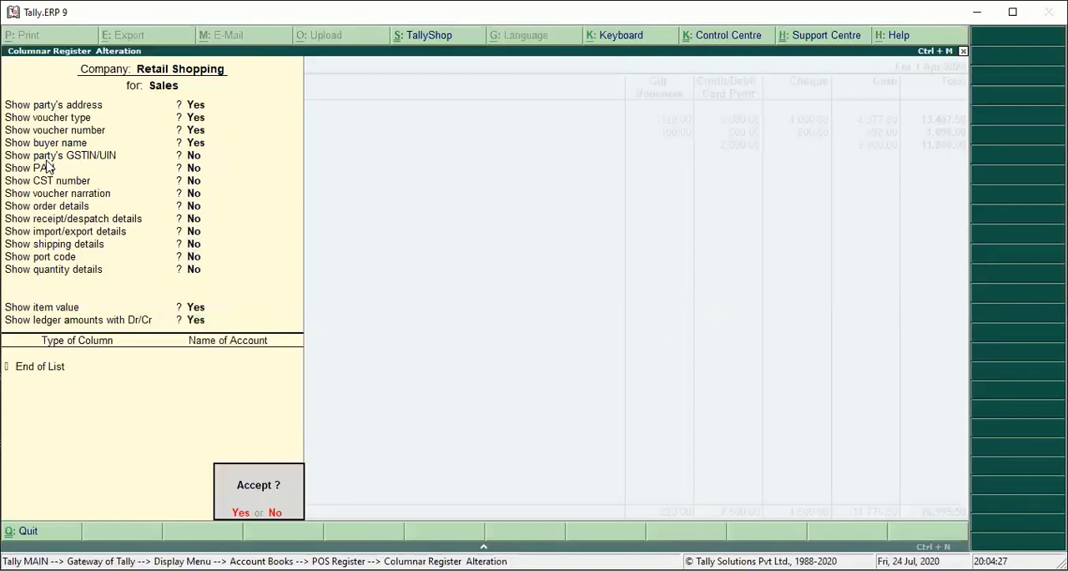
key(Return)
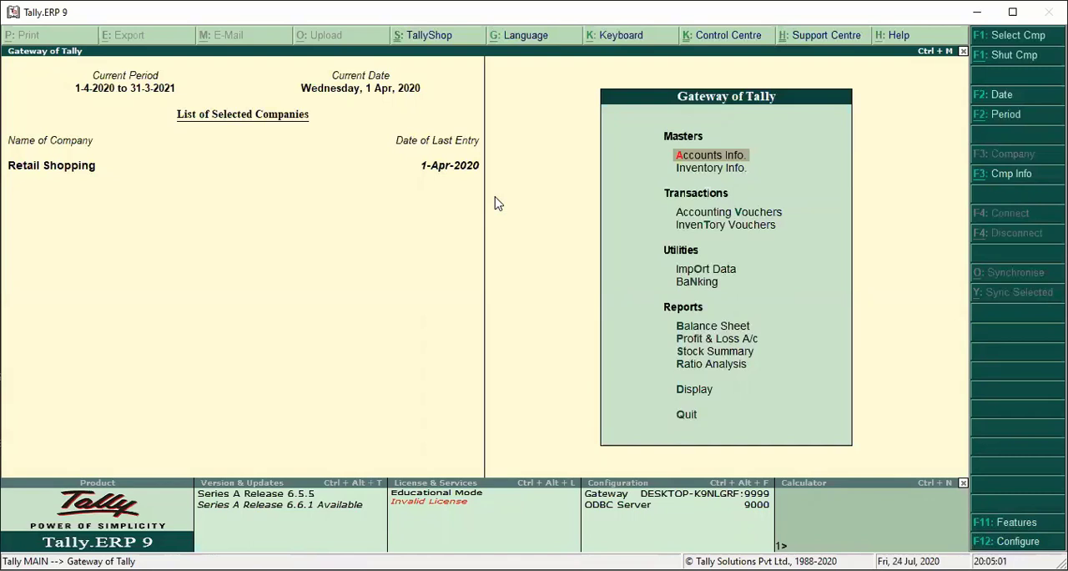
- Open the GST Reports list under the Statutory Reports
key(Down)
key(Down)
key(Down)
key(Down)
key(Down)
key(Down)
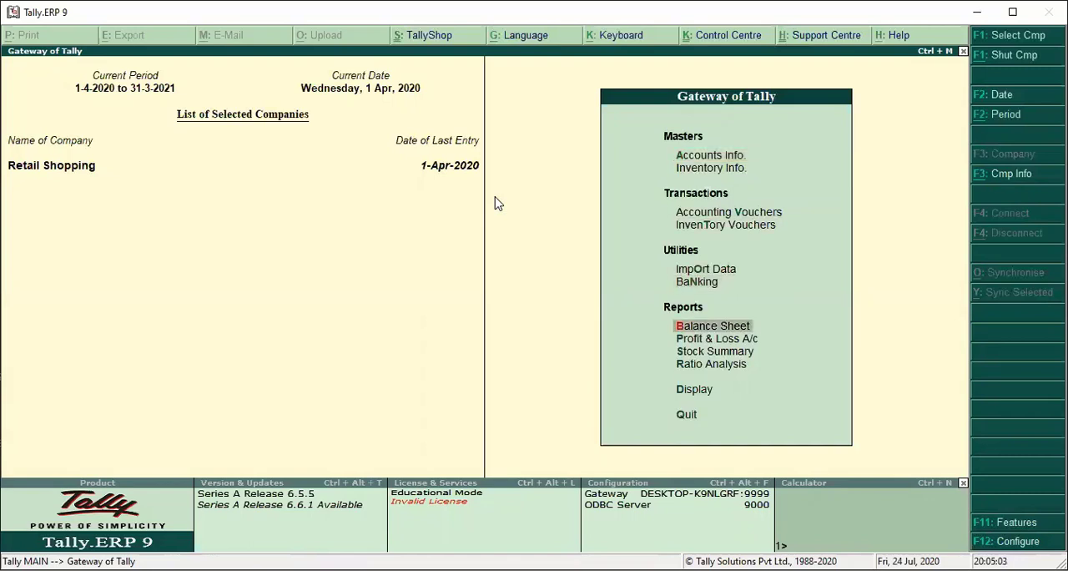
key(Down)
key(Down)
key(Down)
key(Down)
key(Return)
key(Down)
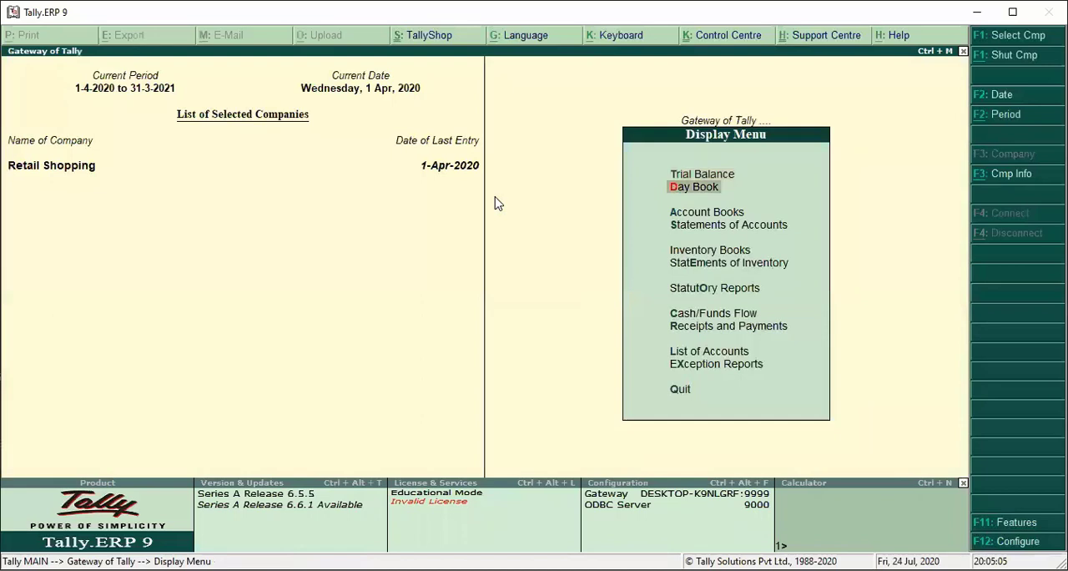
key(Down)
key(Down)
key(Down)
key(Down)
key(Down)
key(Return)
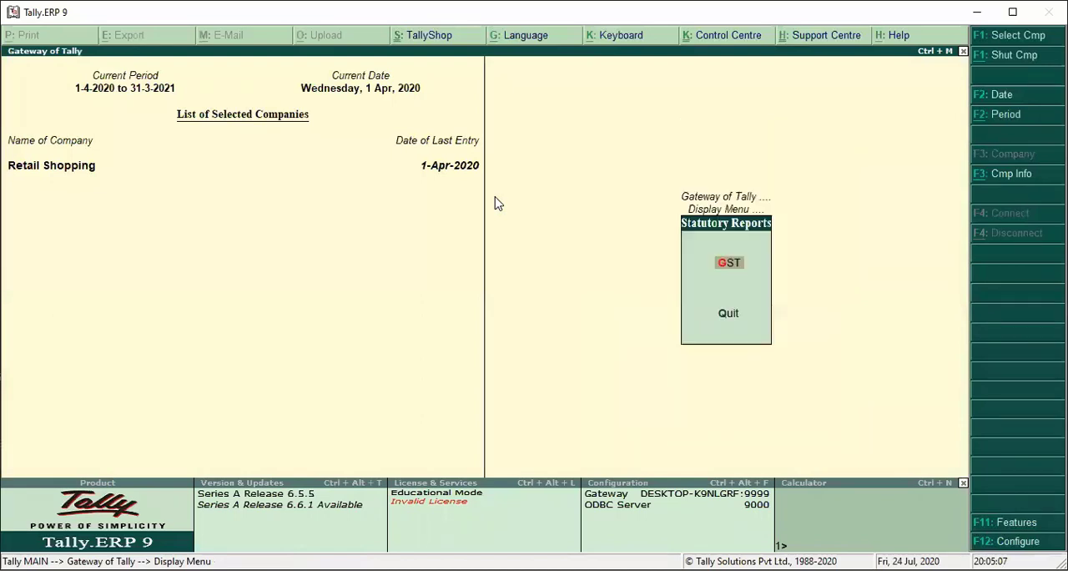
key(Return)
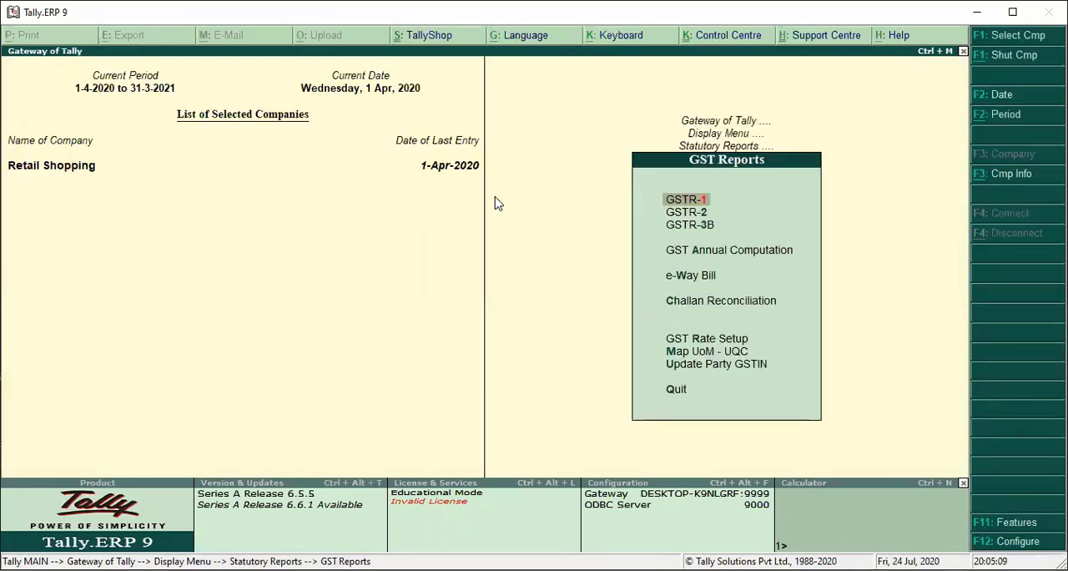
- Open the GSTR-1 return and examine the B2C(Small) Invoices row
key(Return)
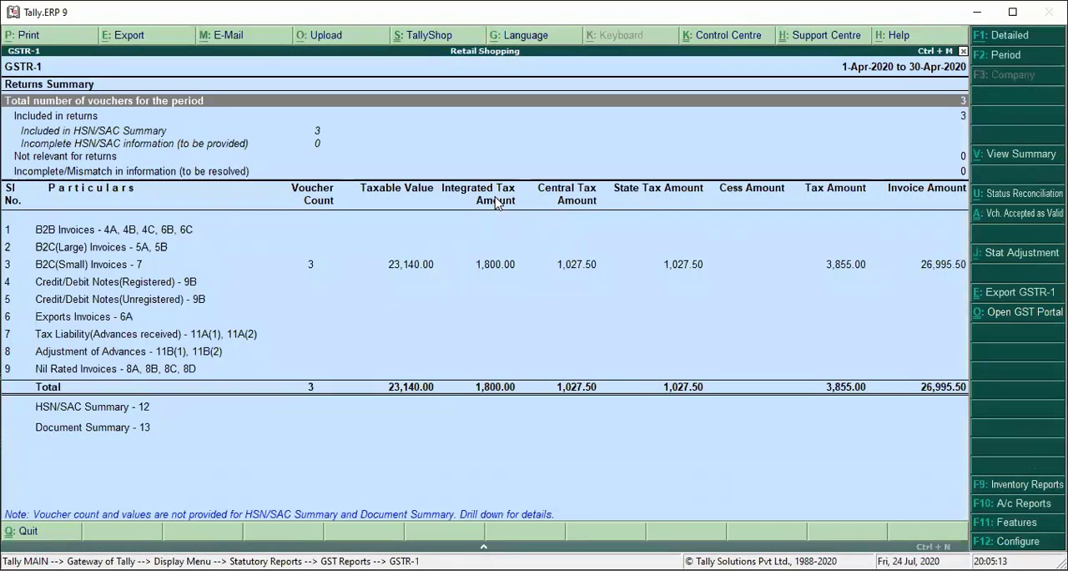
key(Down)
key(Down)
key(Down)
key(Down)
key(Down)
key(Down)
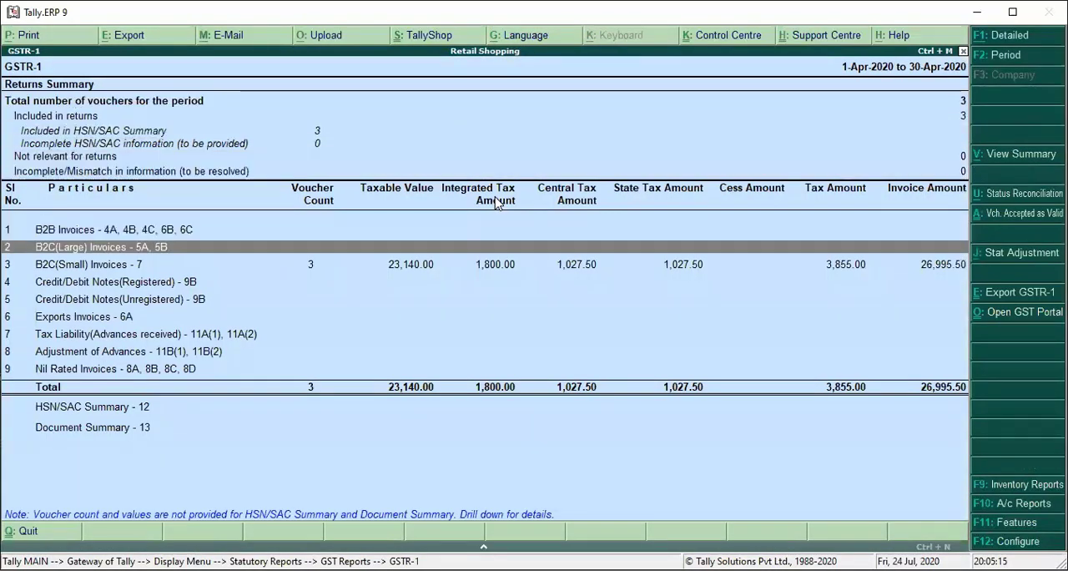
key(Down)
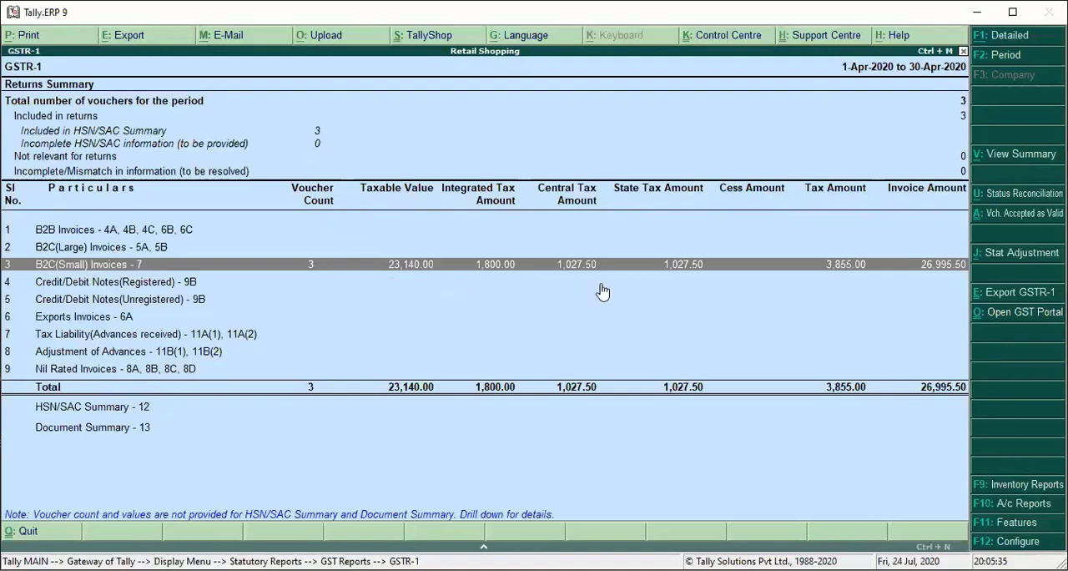
- Switch to the GSTR-3B return and examine the outward supplies in table 3.1 and inter-state supplies in table 3.2
key(Escape)
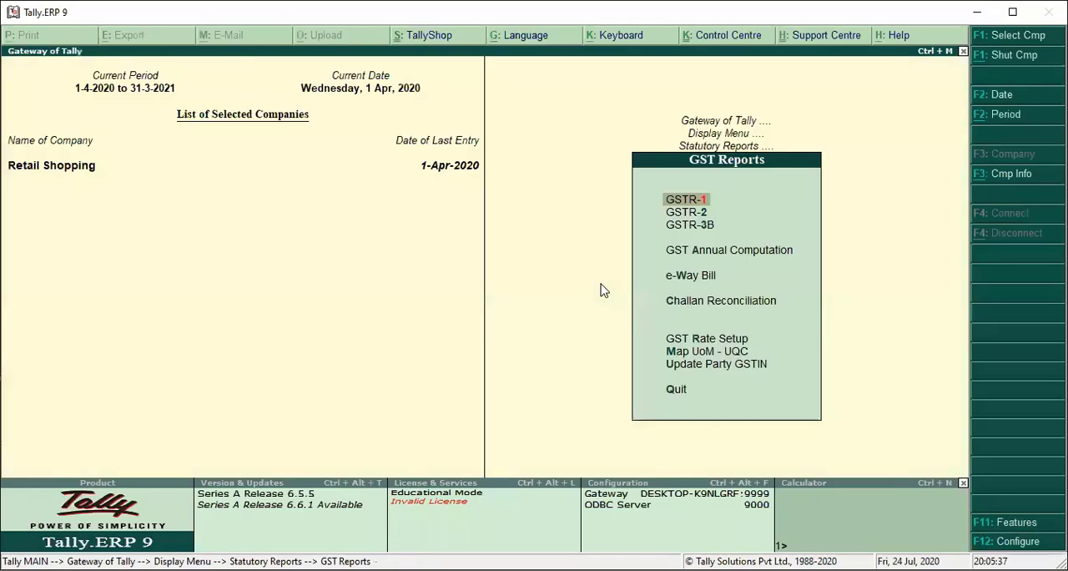
key(Down)
key(Down)
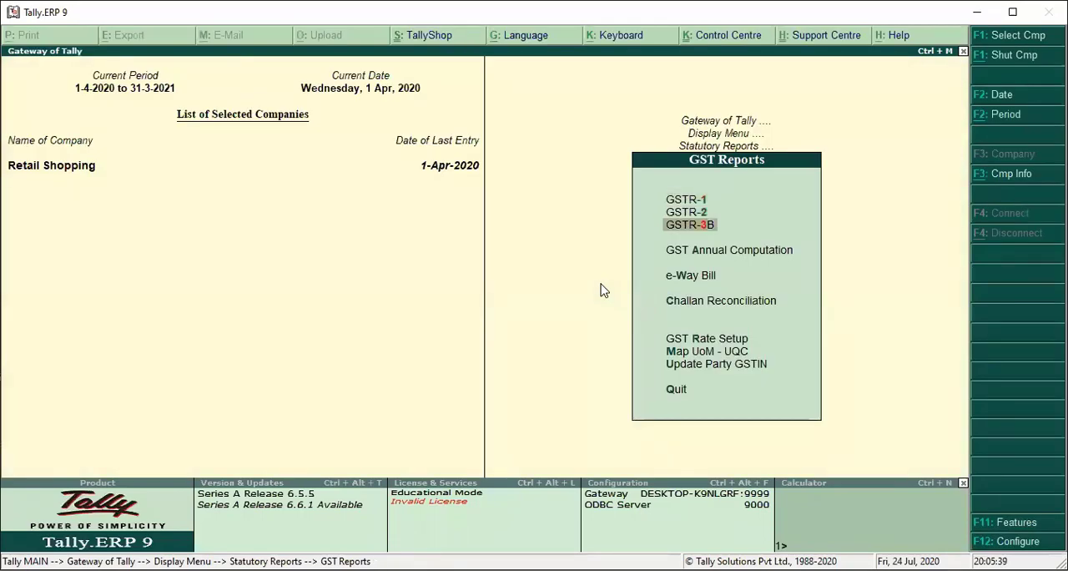
key(Return)
key(Down)
key(Down)
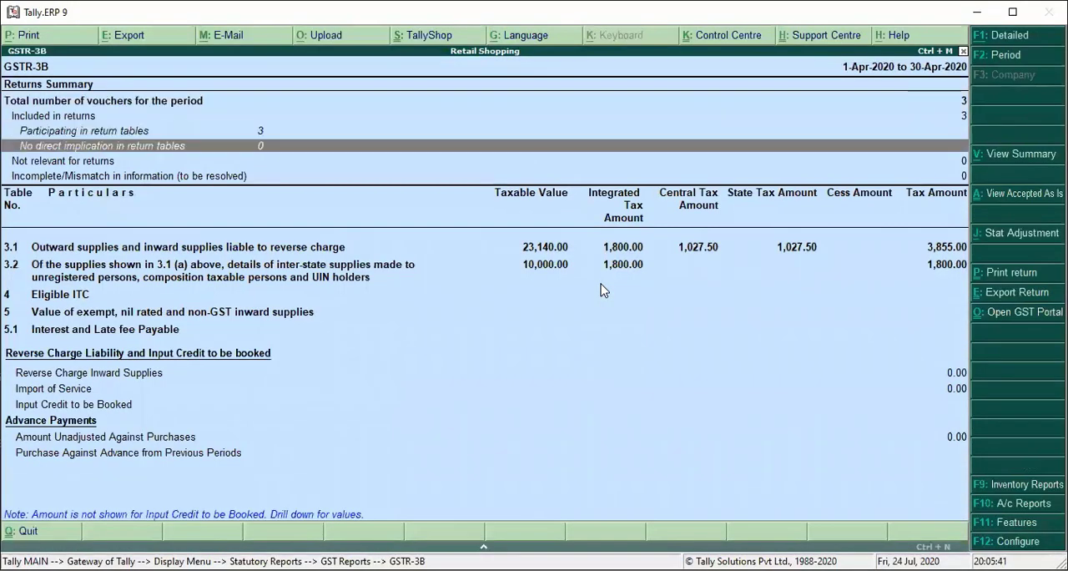
key(Down)
key(Down)
key(Down)
key(Up)
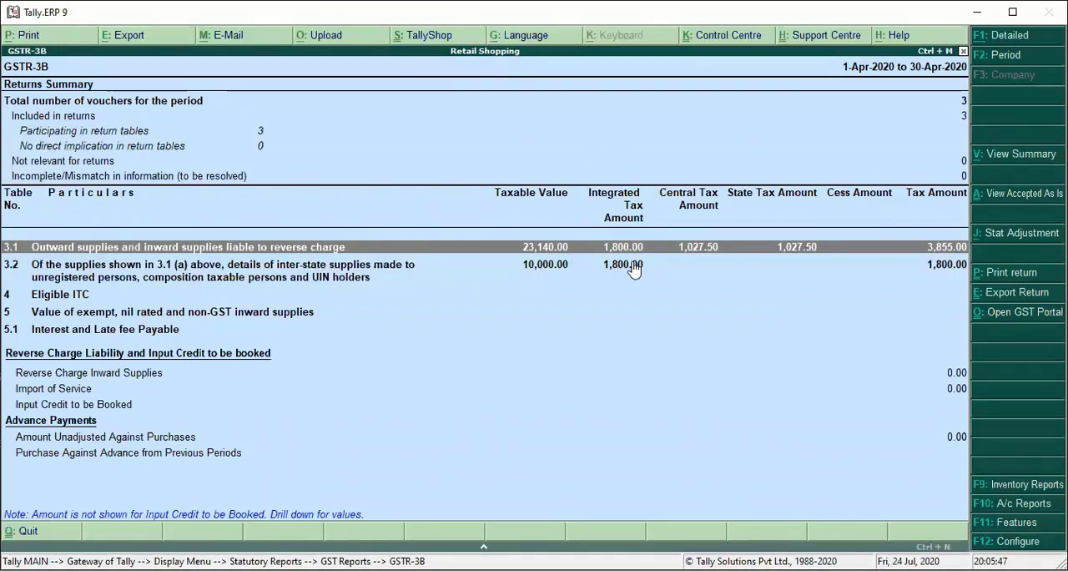
click(547, 280)
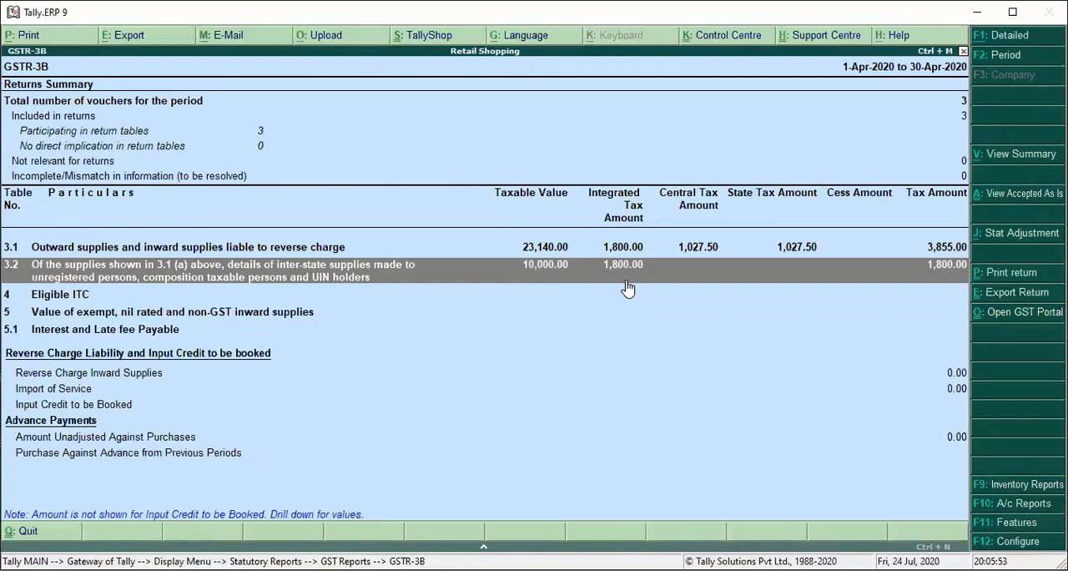
- Close the GSTR-3B return and the report menus to return to the Gateway of Tally
key(Escape)
key(Escape)
key(Escape)
key(Escape)
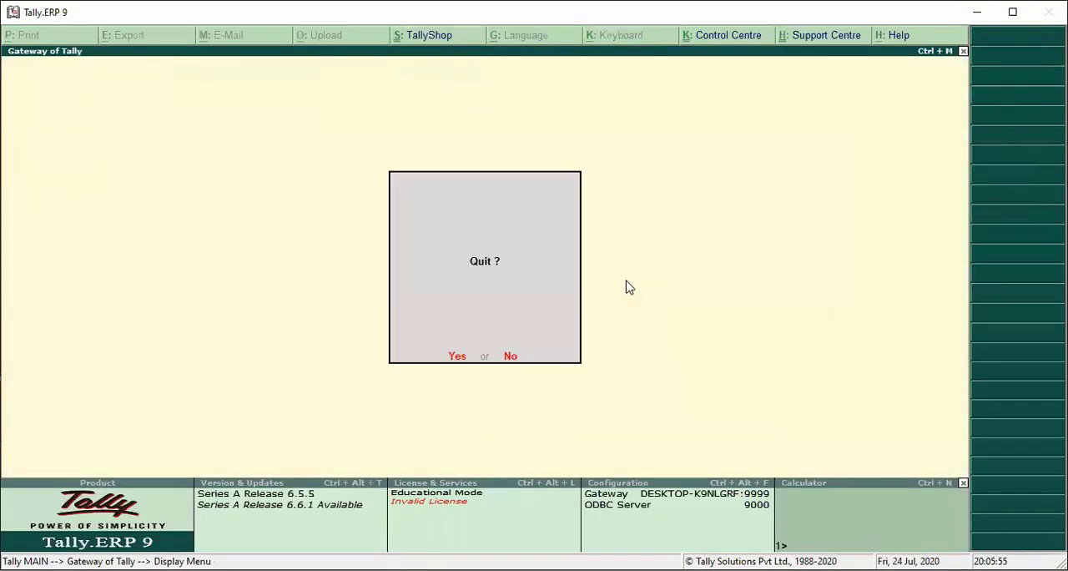
key(Escape)
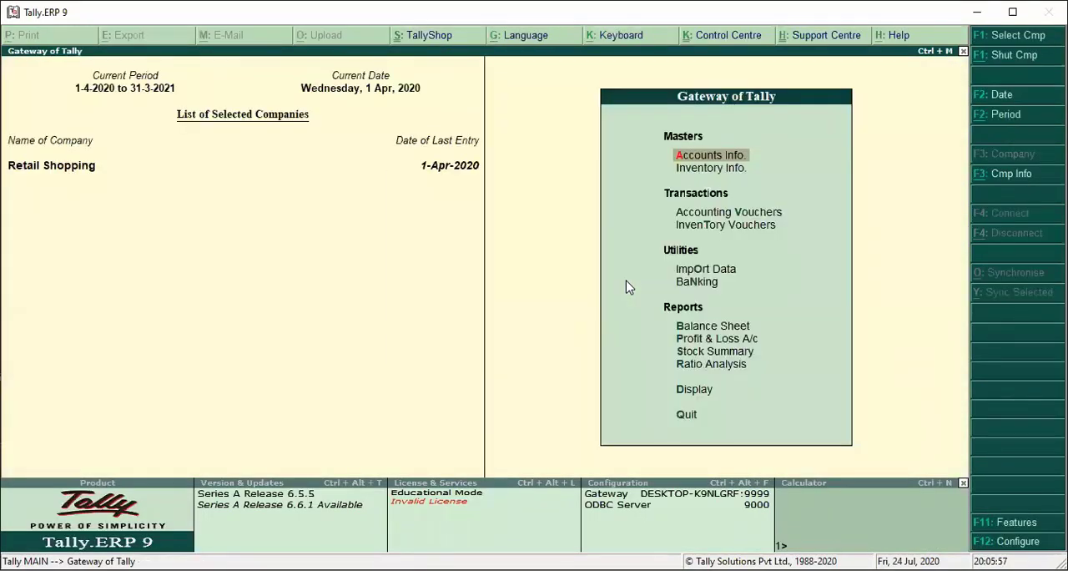